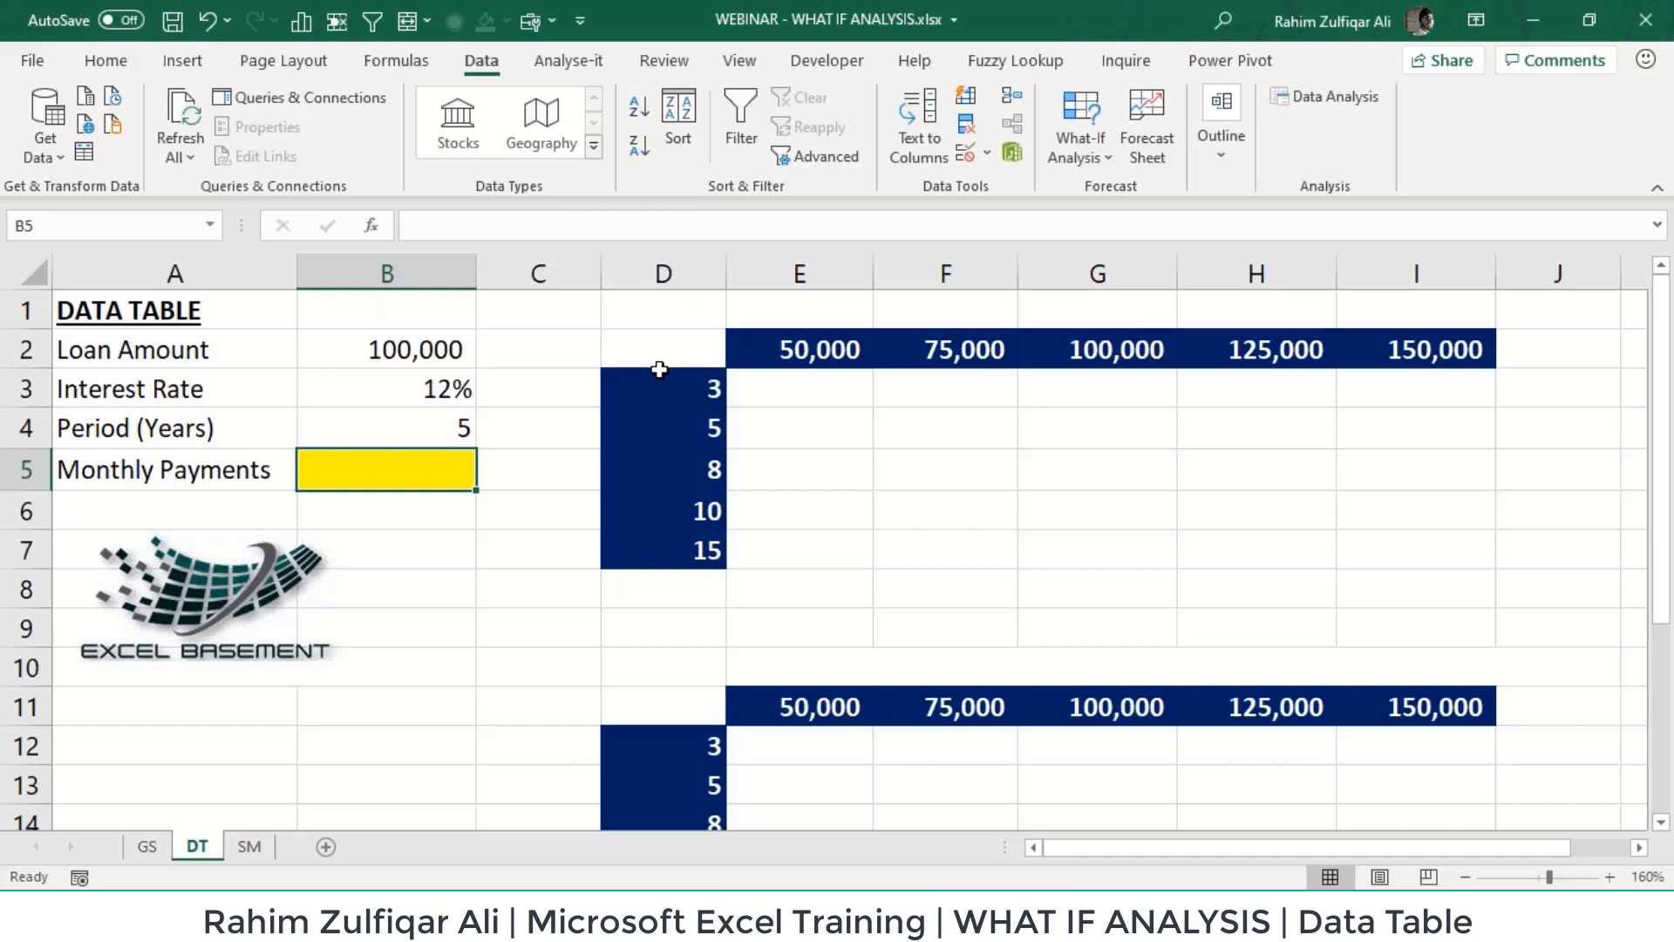
# Step: Calculate the monthly payment in B5 with the formula =PMT(B3/12,B4*12,B2)
pyautogui.press('Up')
pyautogui.press('Up')
pyautogui.press('Down')
pyautogui.press('Down')
pyautogui.write('=pmt')
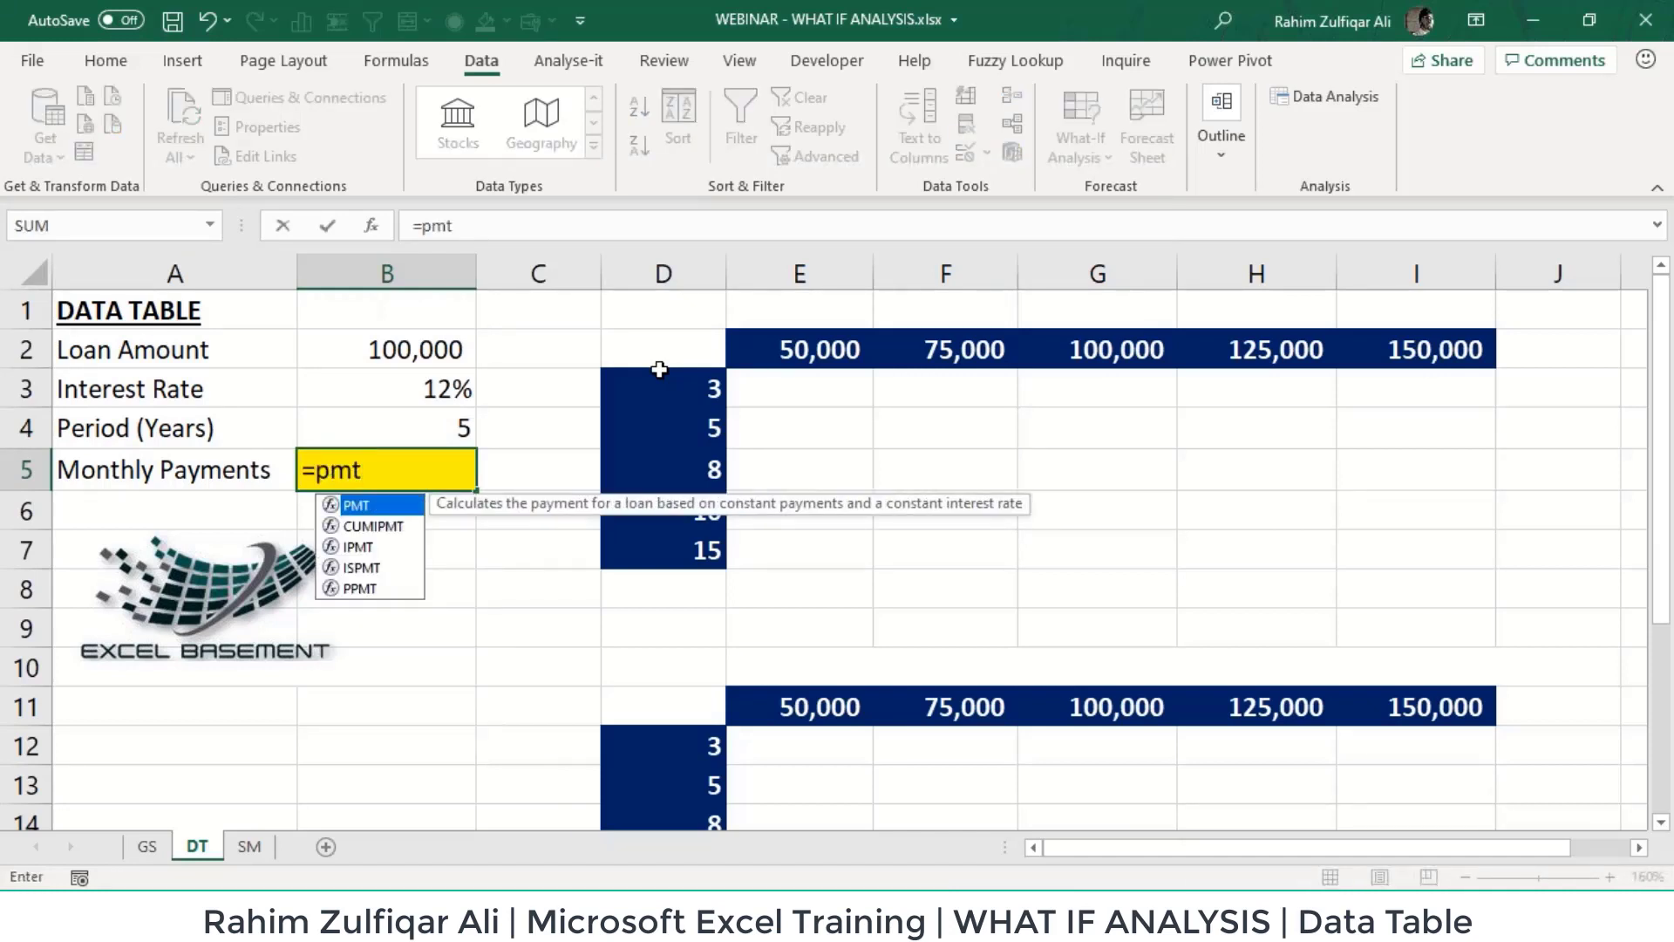
pyautogui.press('Tab')
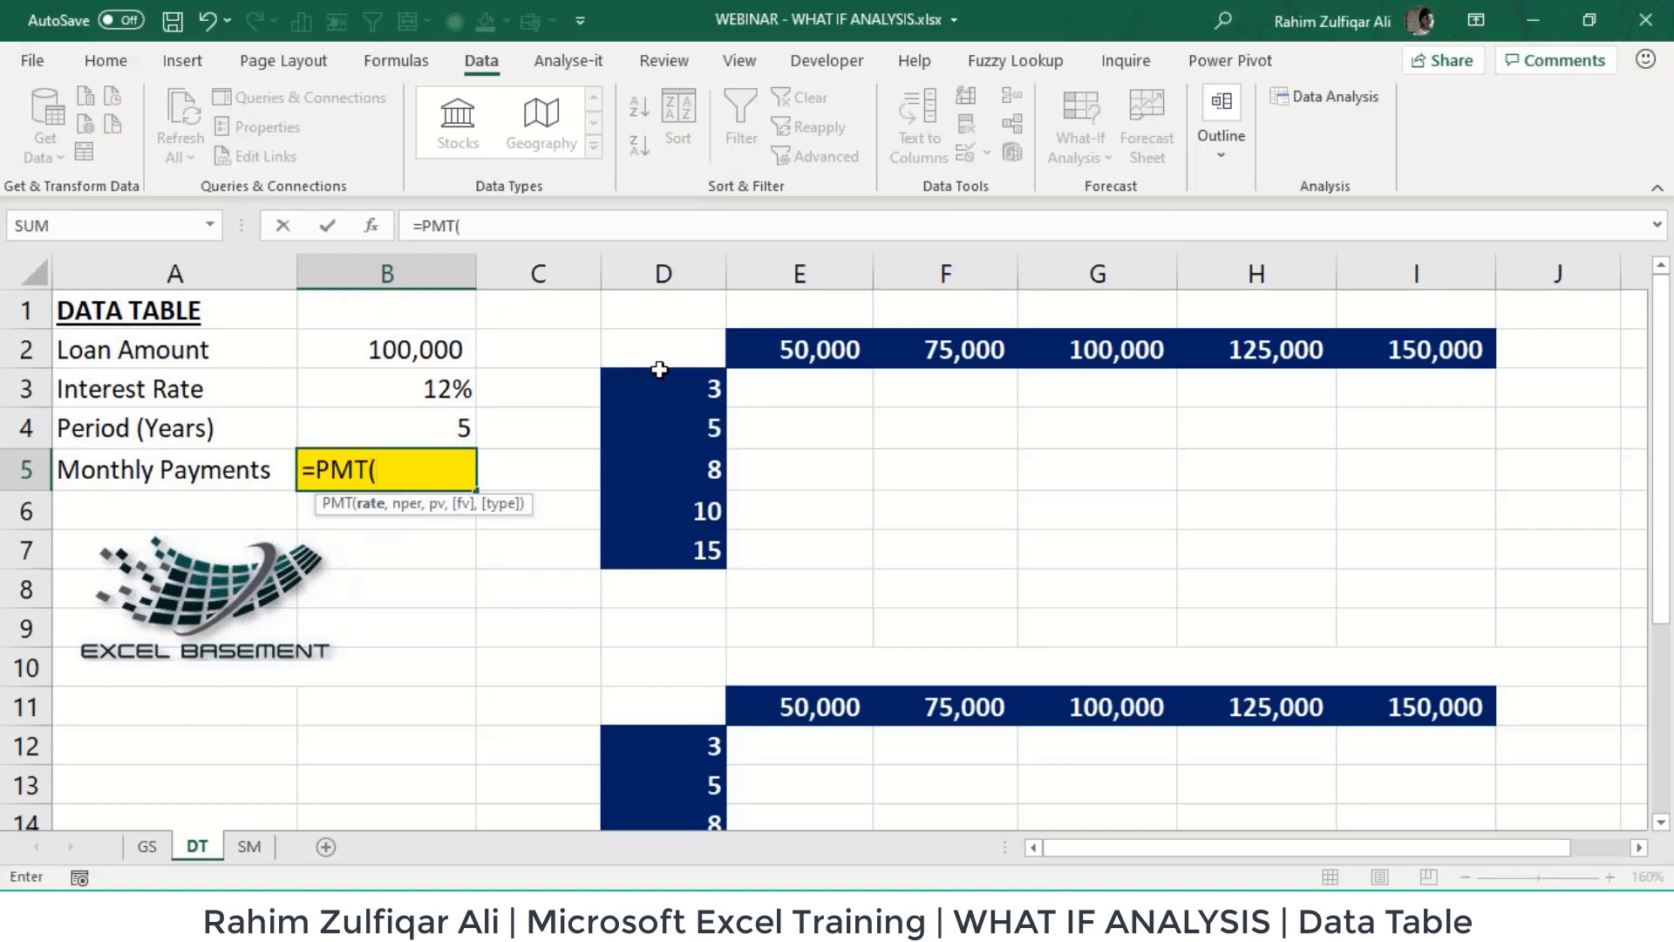
pyautogui.press('Up')
pyautogui.press('Up')
pyautogui.write('/12,')
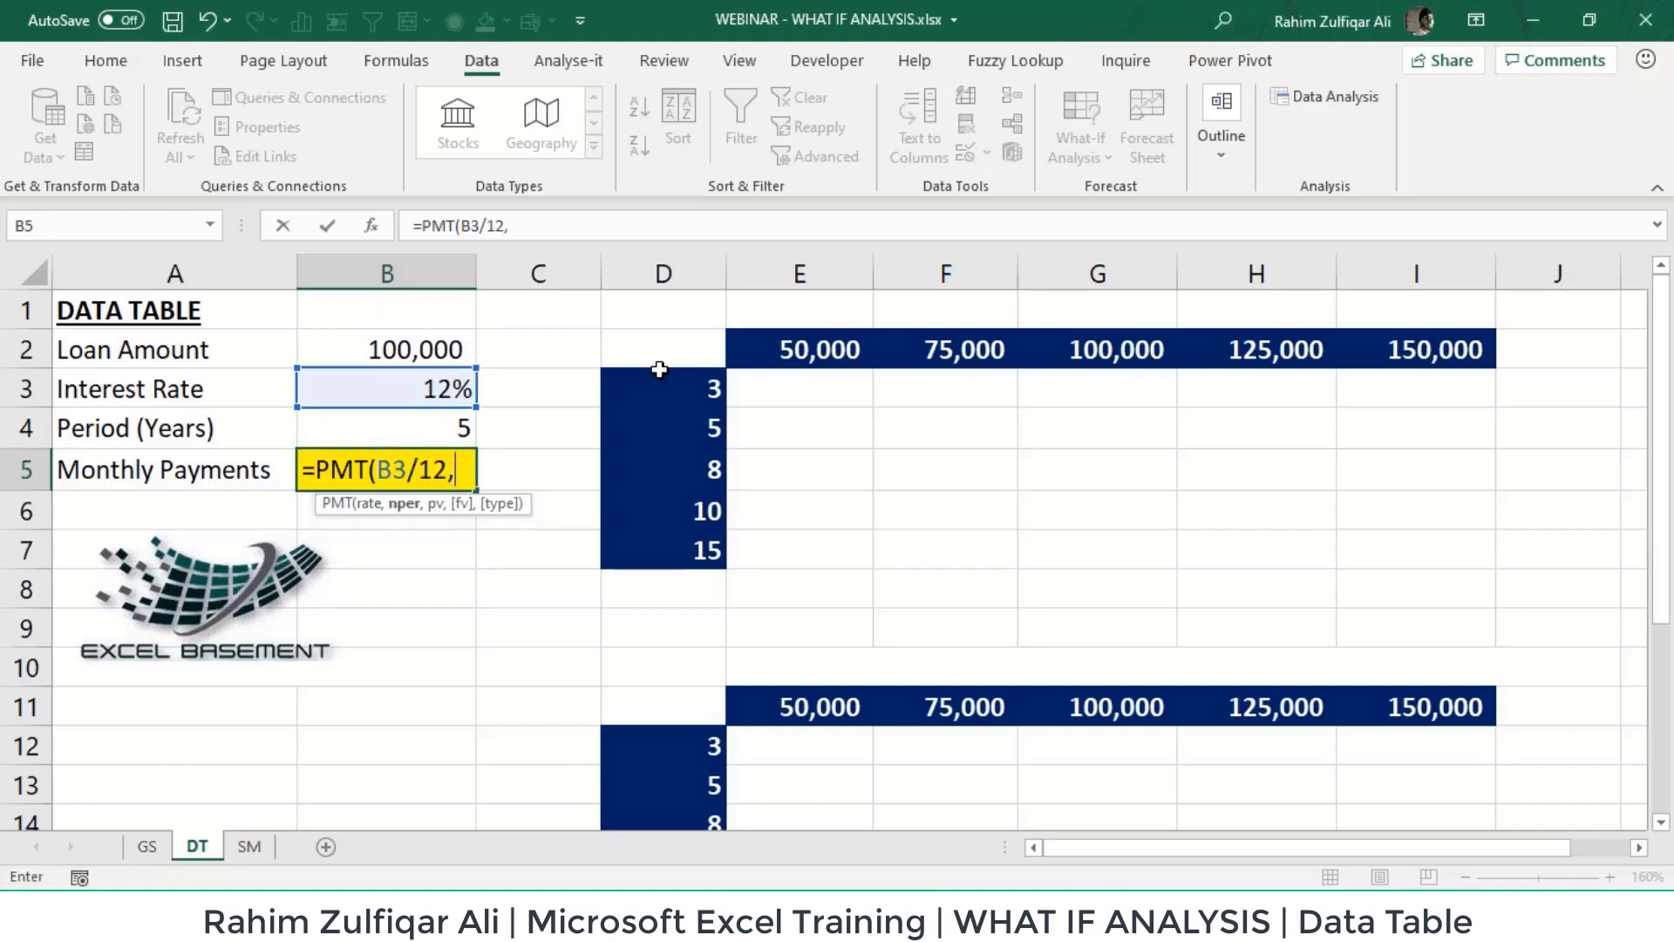
pyautogui.press('Up')
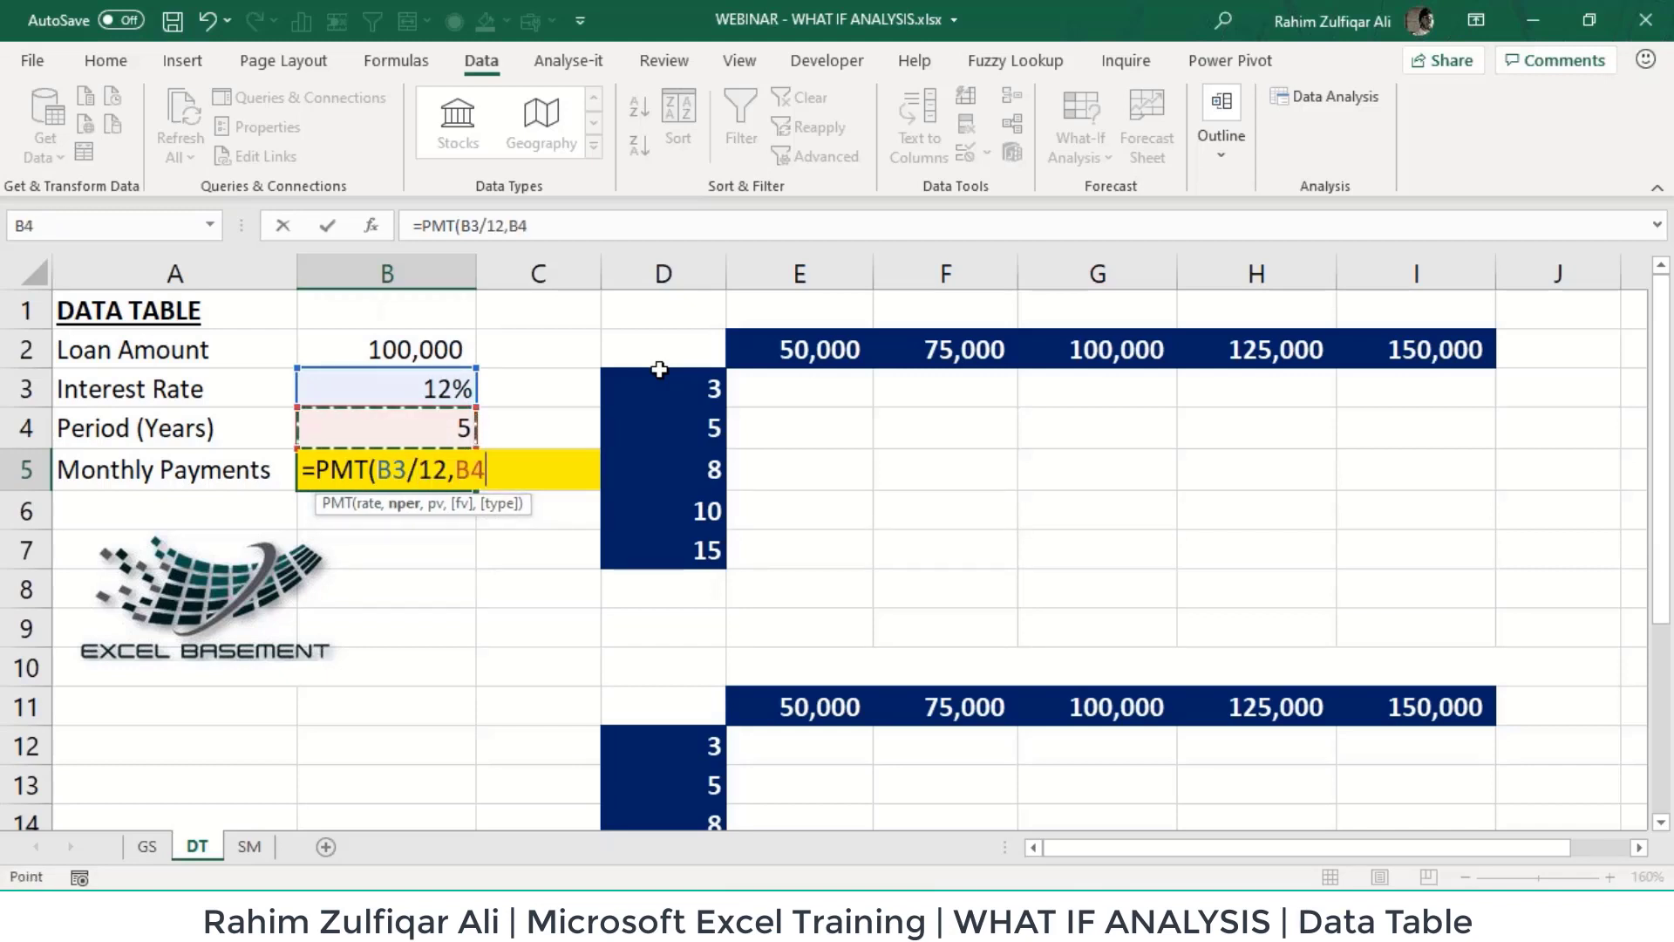
pyautogui.write('*12,')
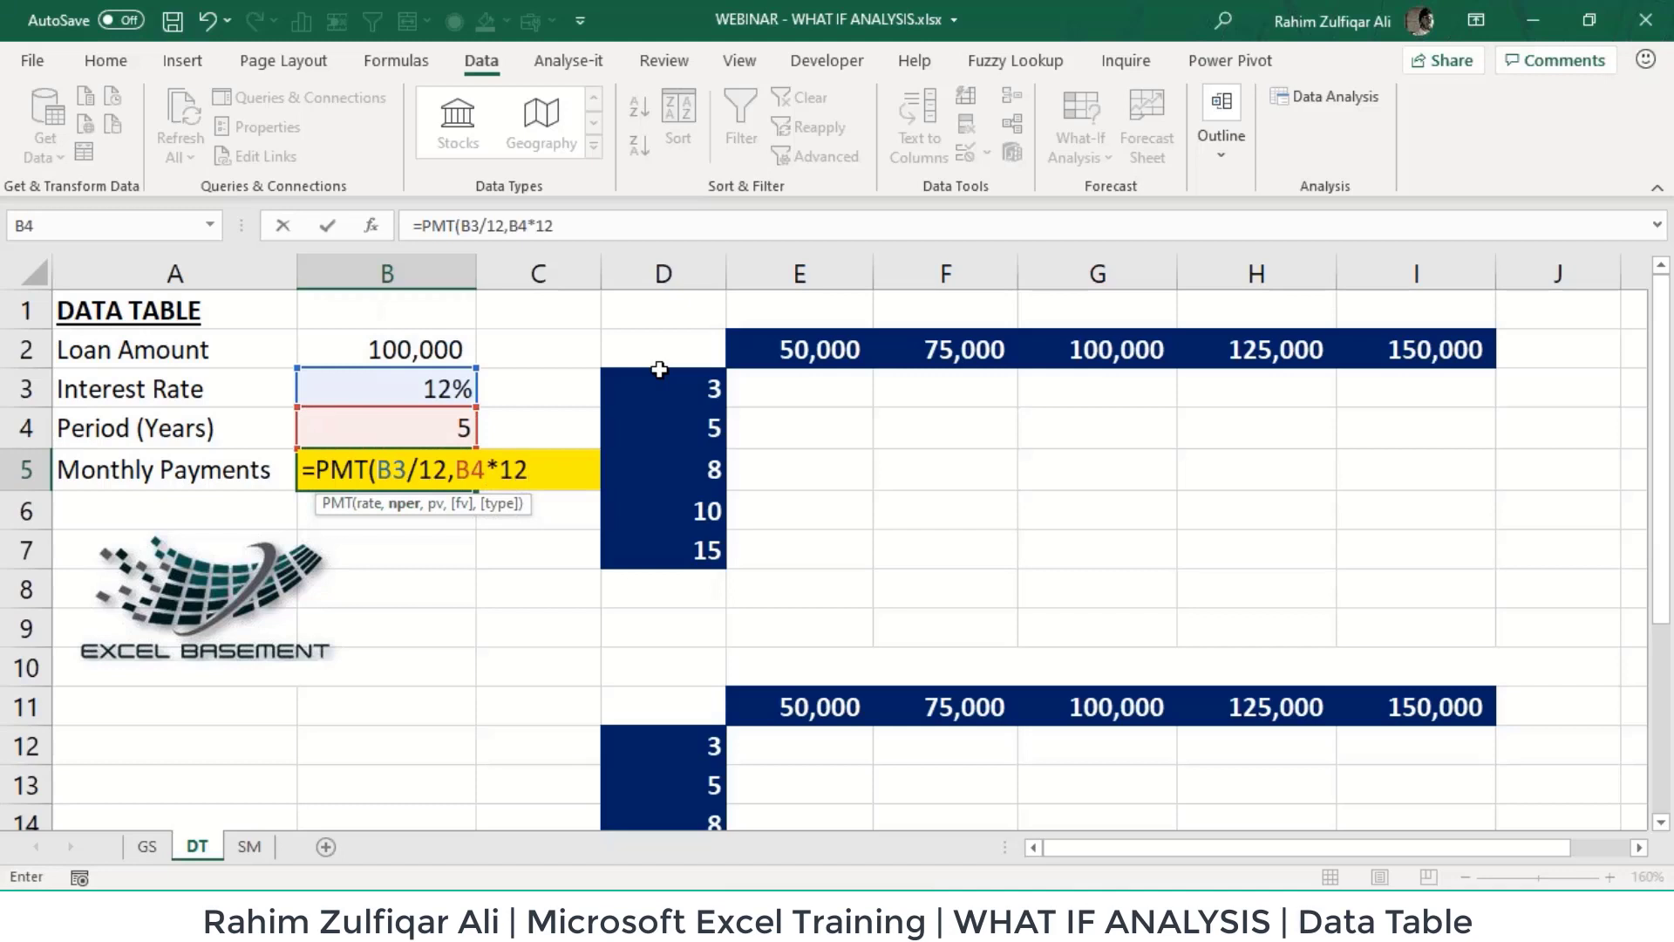
pyautogui.press('Up')
pyautogui.press('Up')
pyautogui.press('Up')
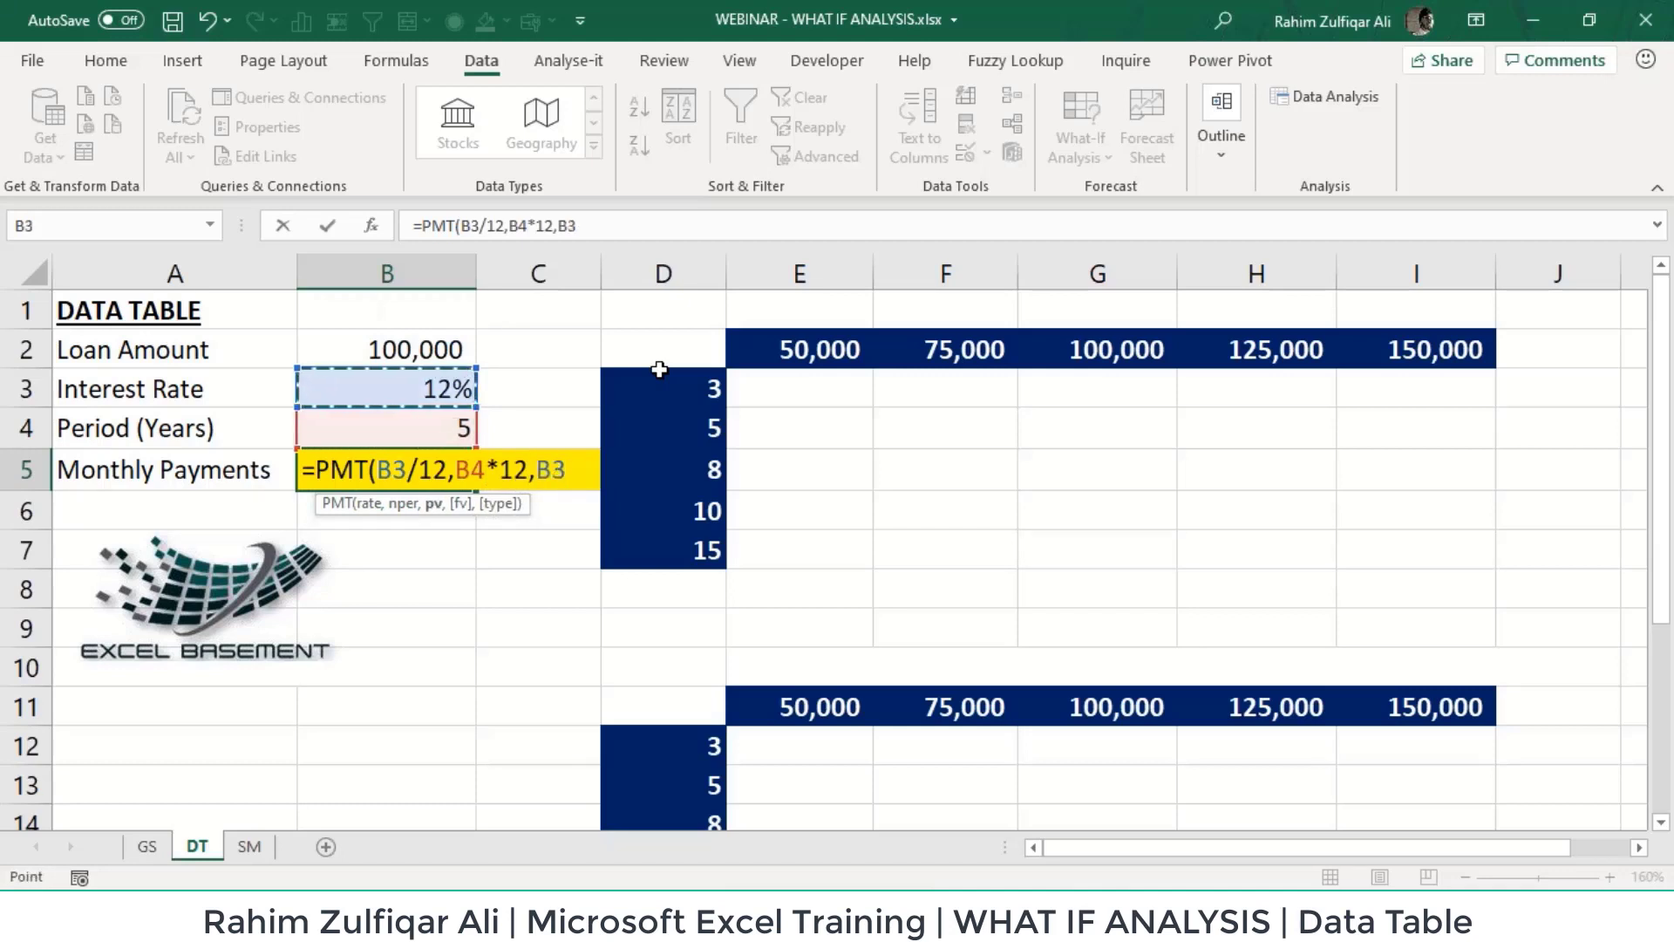
pyautogui.write(')')
pyautogui.press('Return')
pyautogui.press('Up')
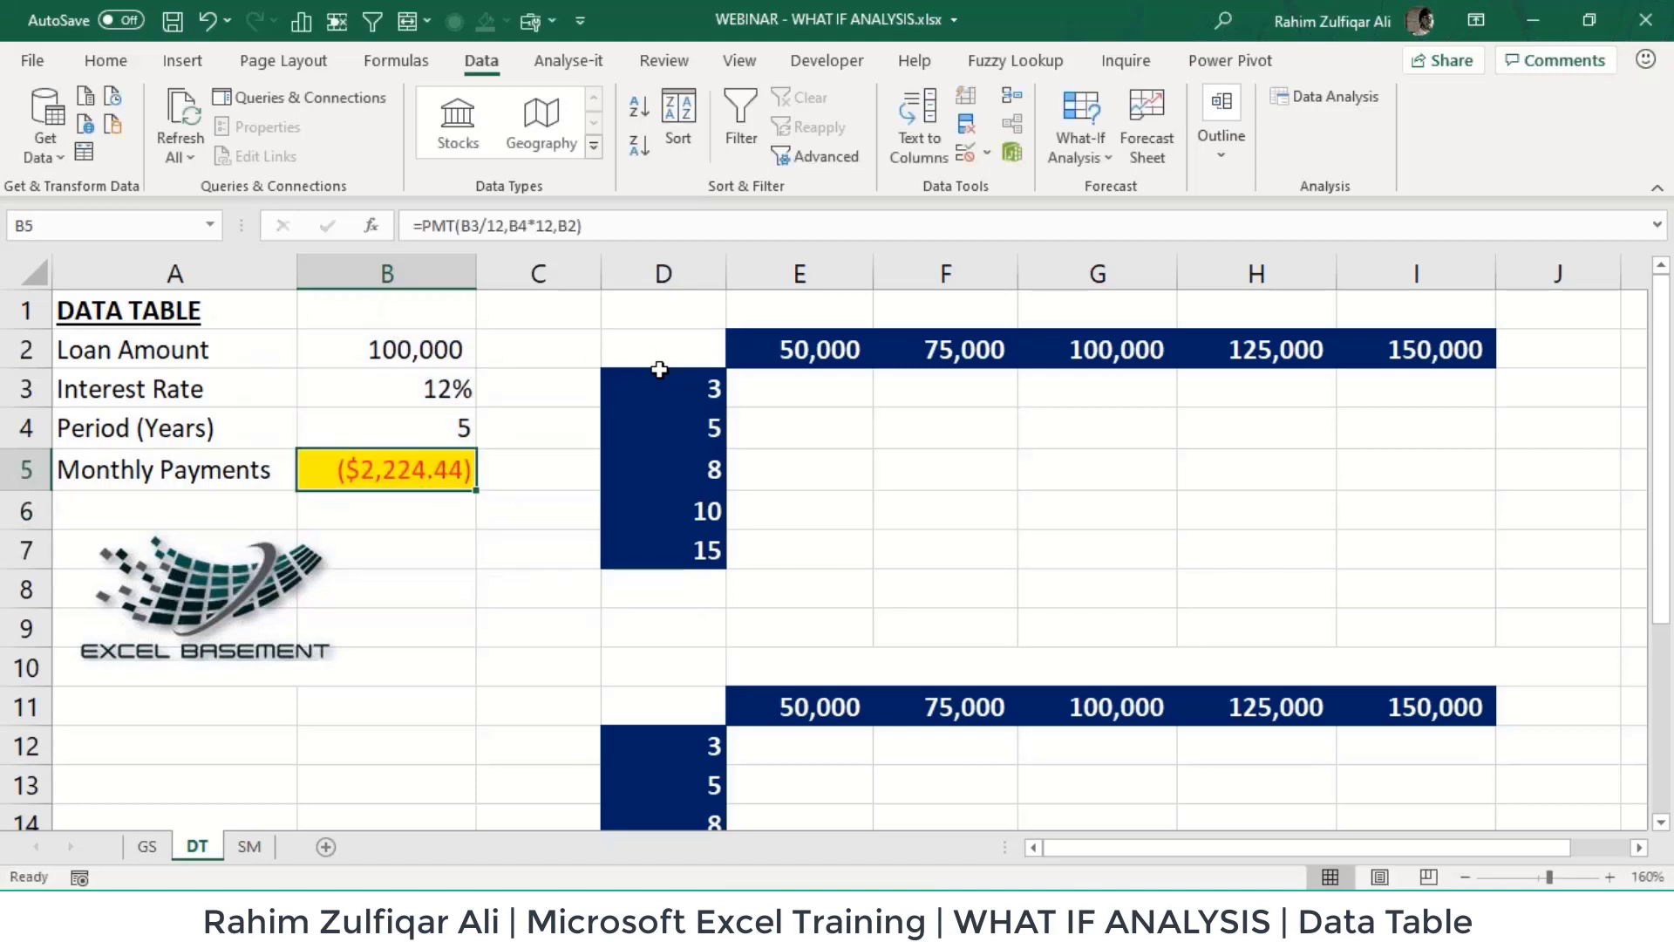
# Step: Format the monthly payment in B5 with the comma style and no decimal places
pyautogui.click(111, 61)
pyautogui.click(826, 146)
pyautogui.click(890, 145)
pyautogui.click(890, 145)
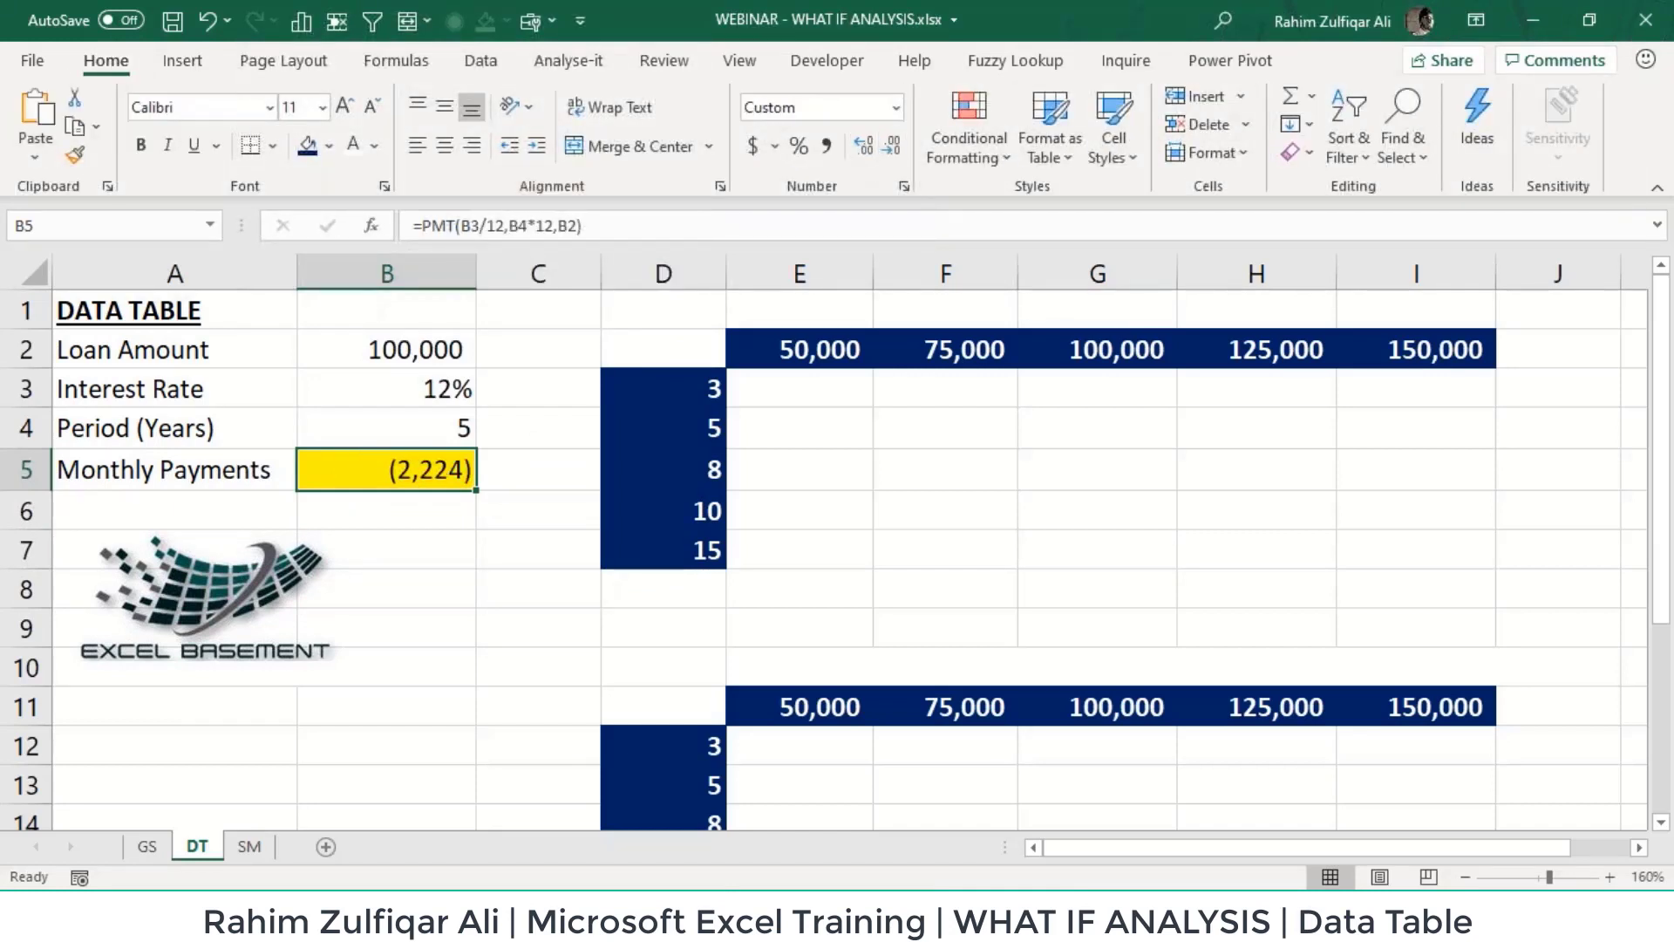
# Step: Examine how the loan amounts in row 2 and the periods in column D pair up in the empty grid E3:I7
pyautogui.click(945, 469)
pyautogui.click(836, 398)
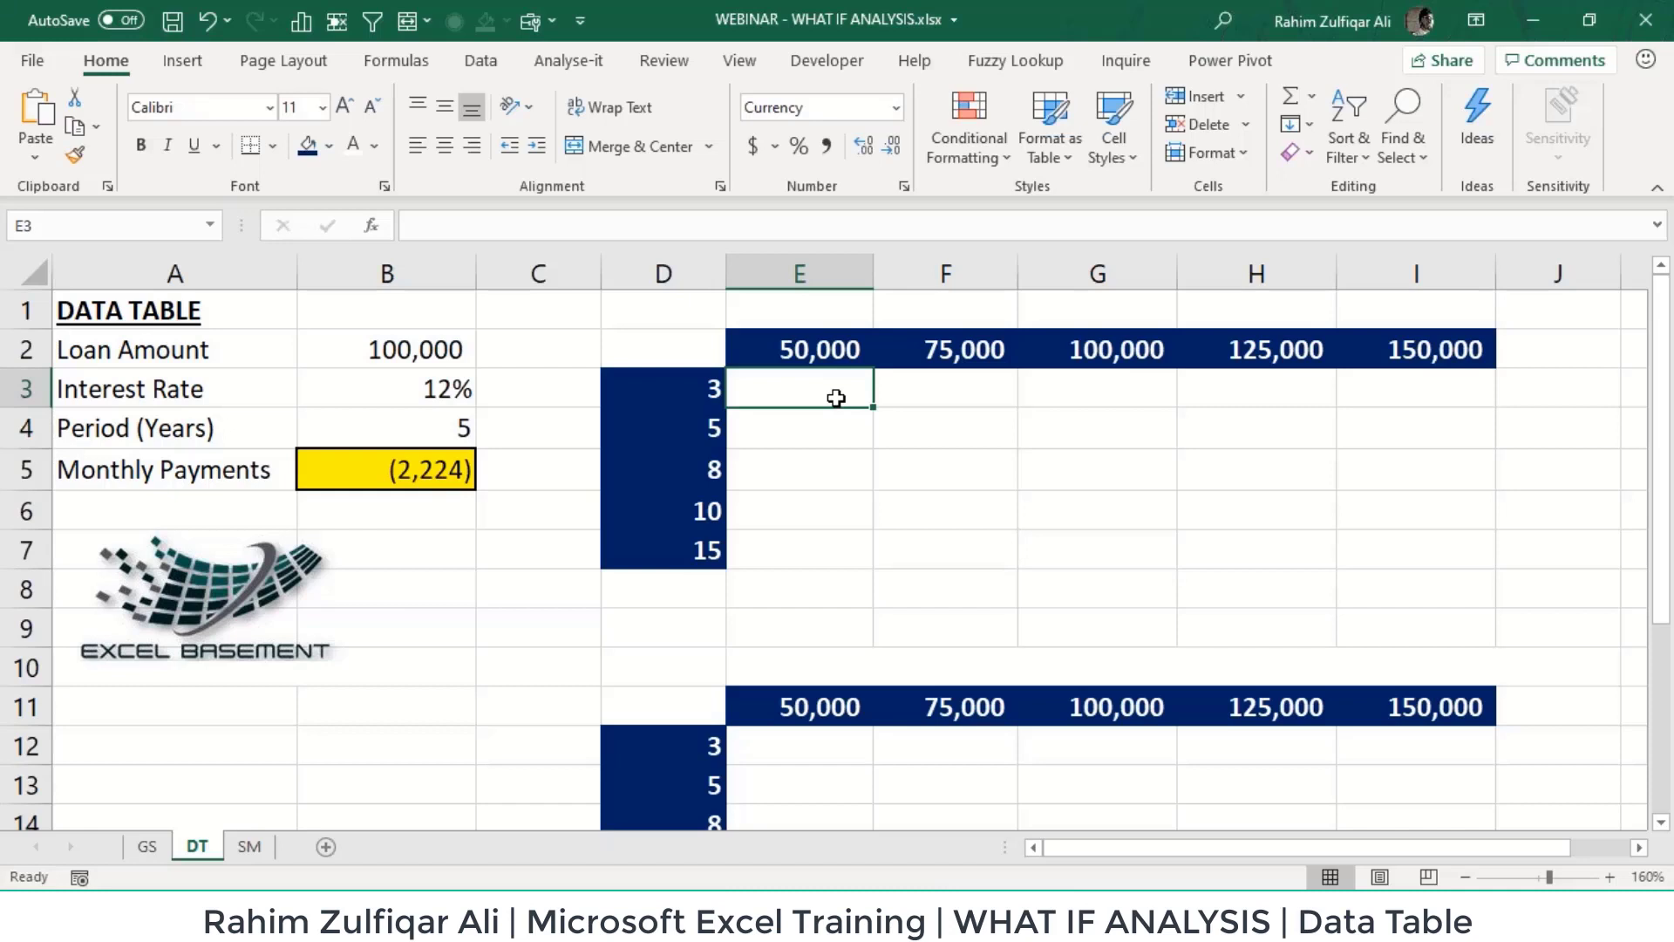
pyautogui.click(830, 348)
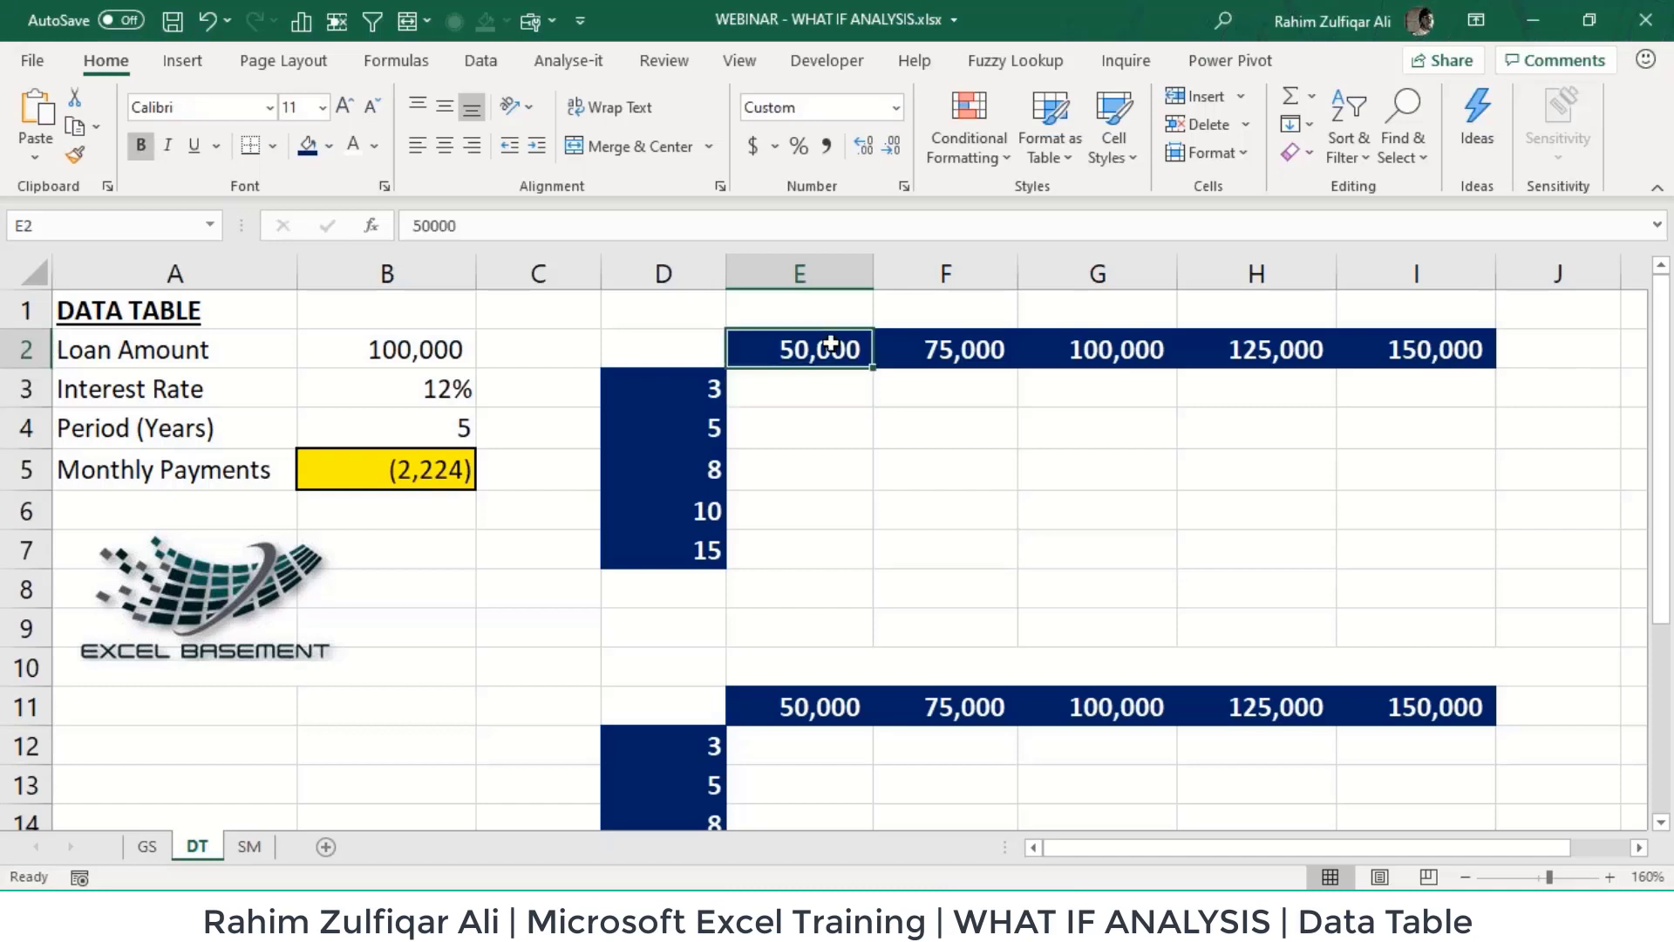
pyautogui.click(707, 391)
pyautogui.click(795, 392)
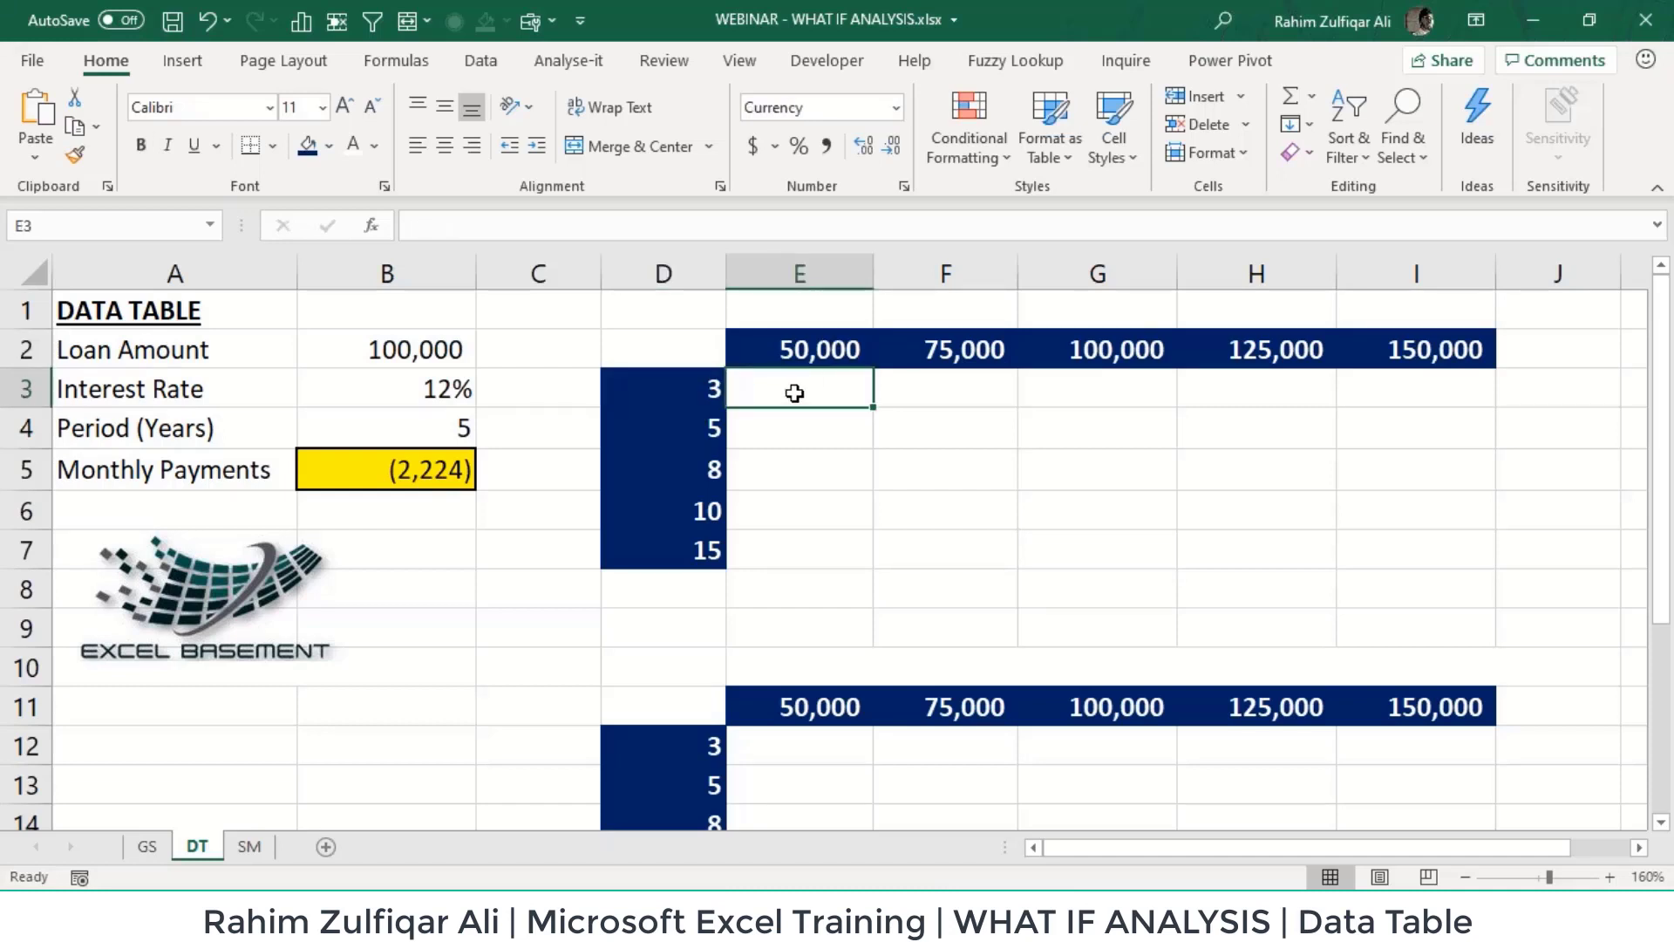
pyautogui.click(1246, 348)
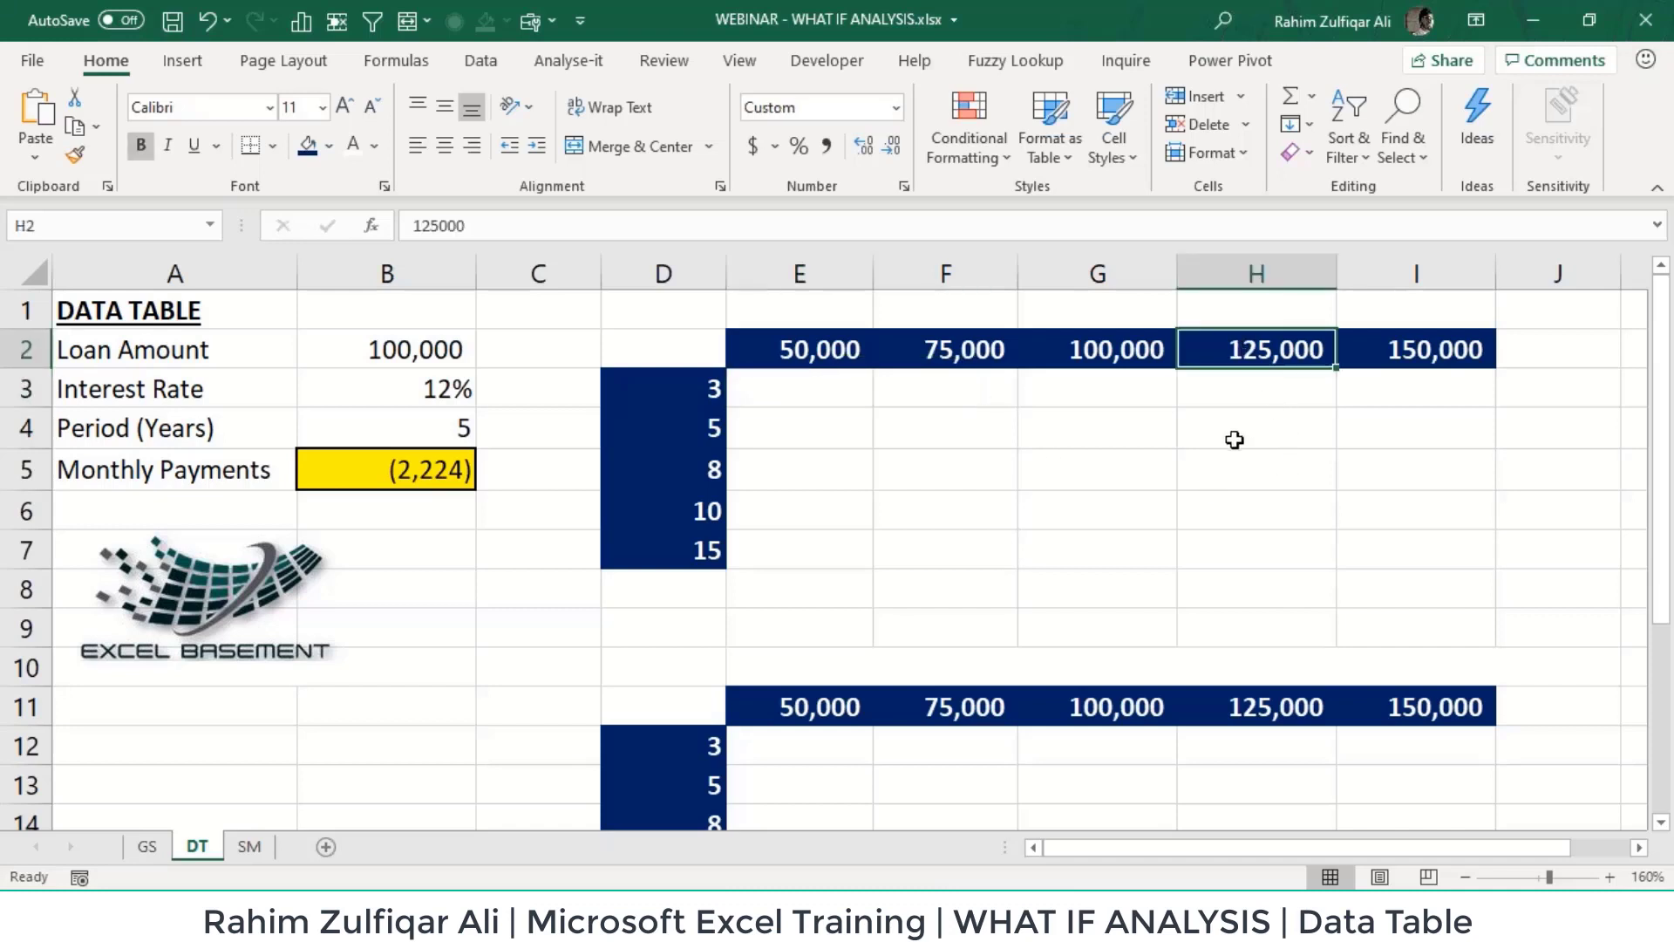
pyautogui.click(706, 549)
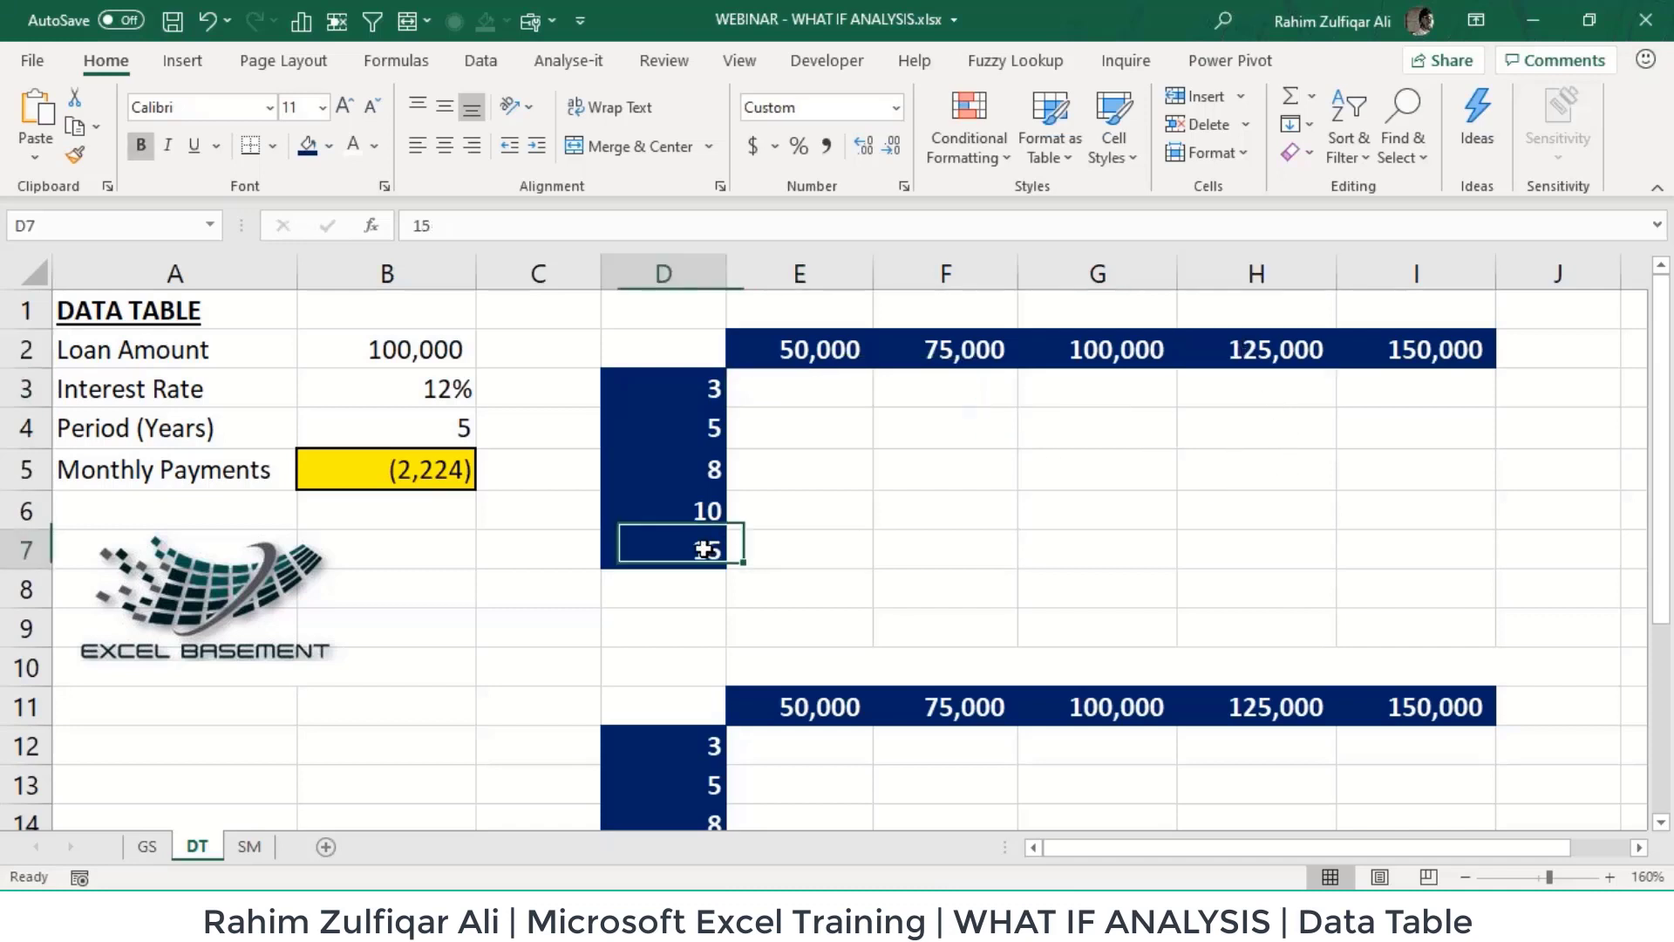
pyautogui.click(1213, 549)
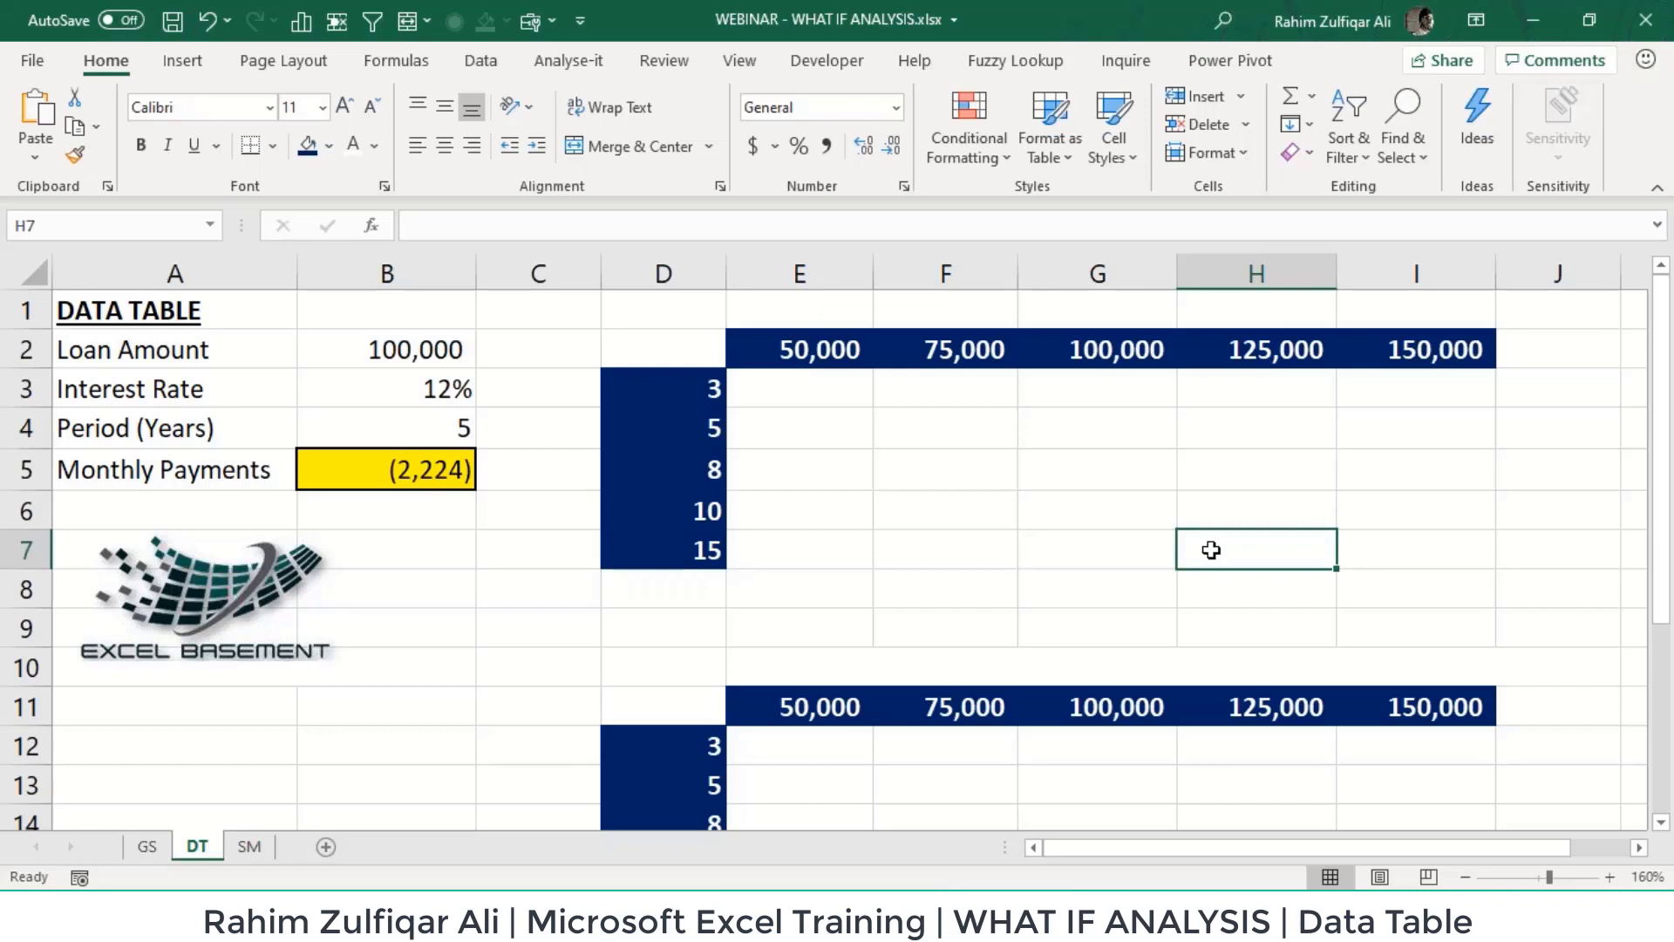
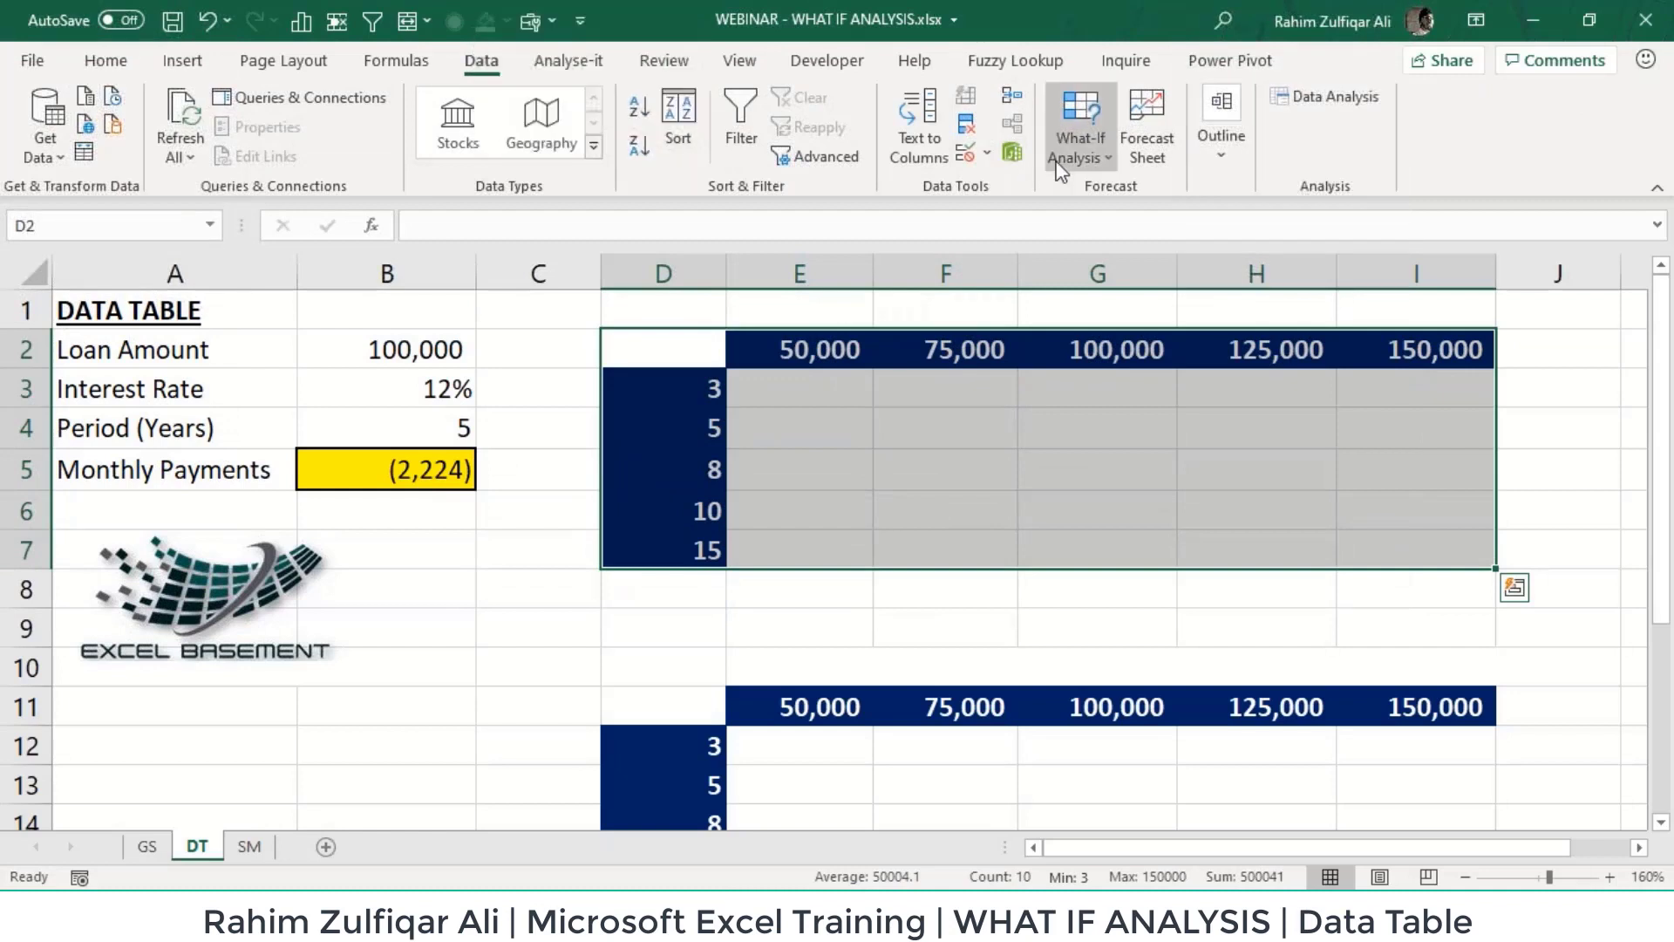
# Step: Try to create a What-If data table over D2:I7 with B2 as row input cell and B4 as column input cell
pyautogui.click(1078, 149)
pyautogui.click(1134, 259)
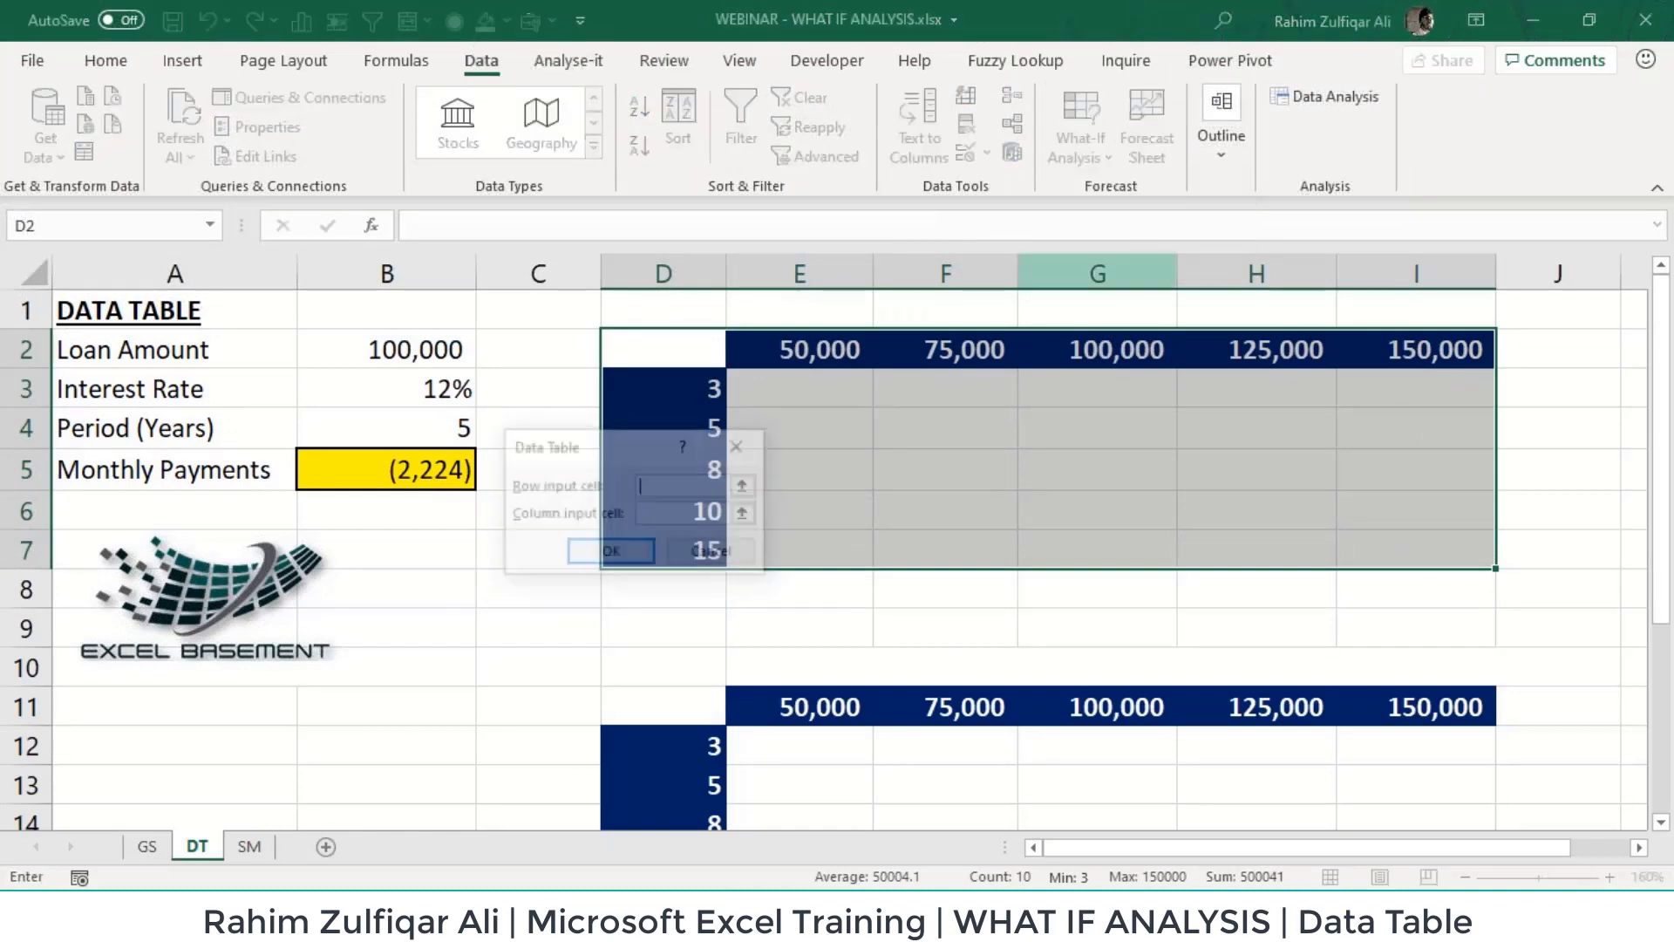
pyautogui.moveTo(584, 438); pyautogui.dragTo(876, 268)
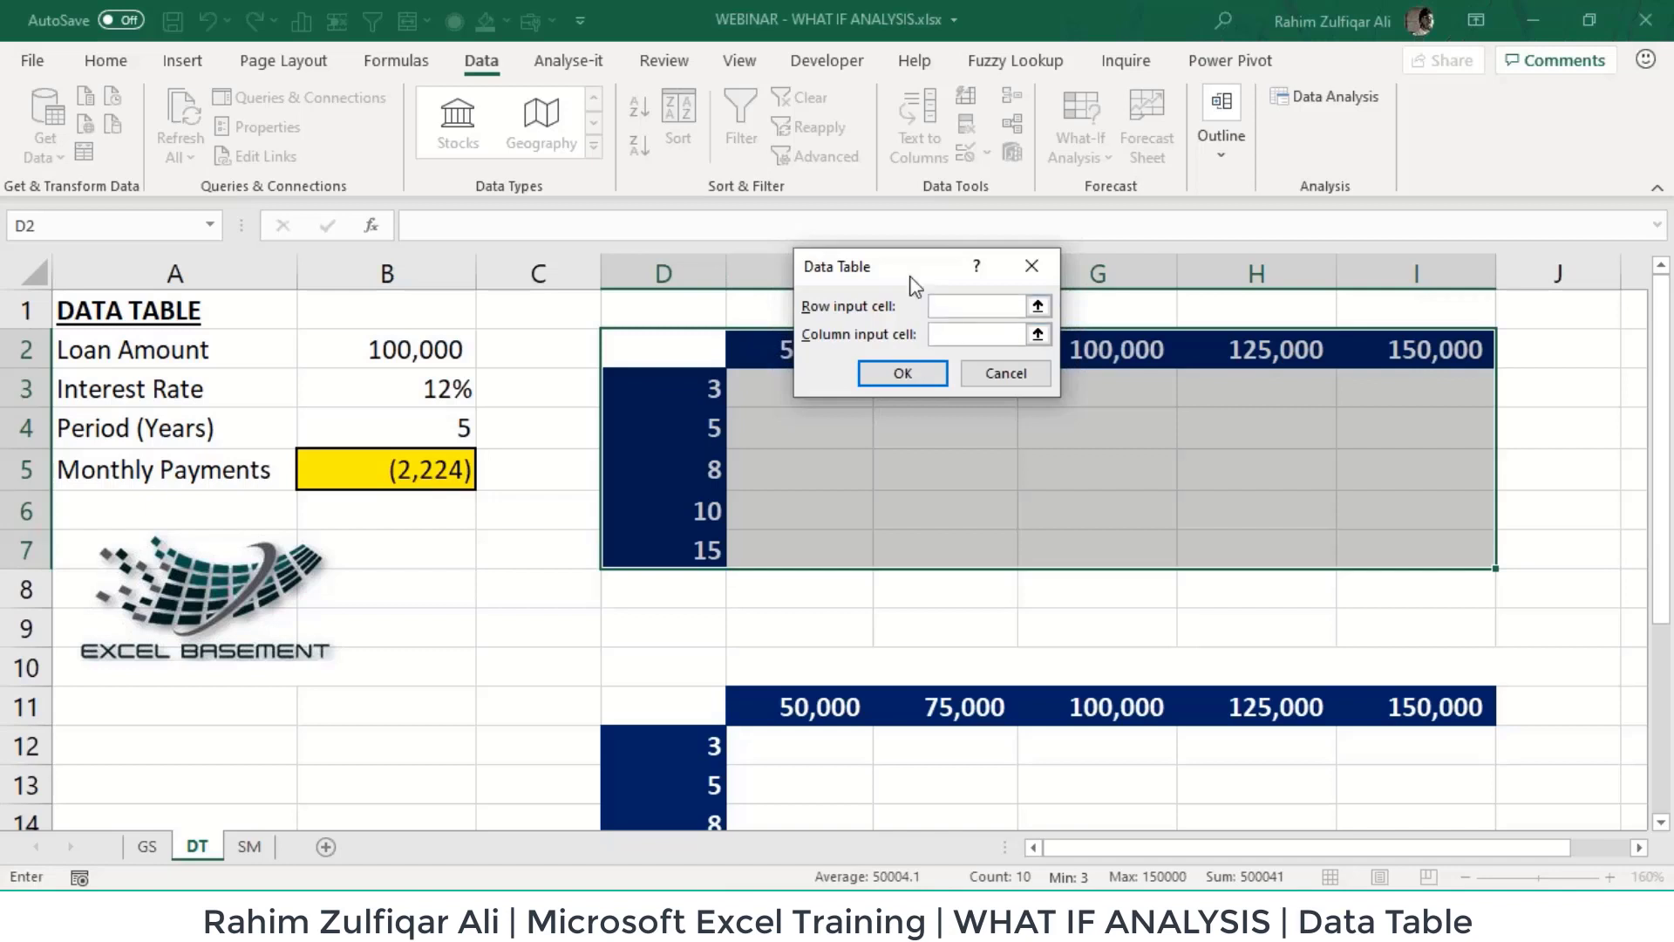
pyautogui.moveTo(914, 284); pyautogui.dragTo(903, 460)
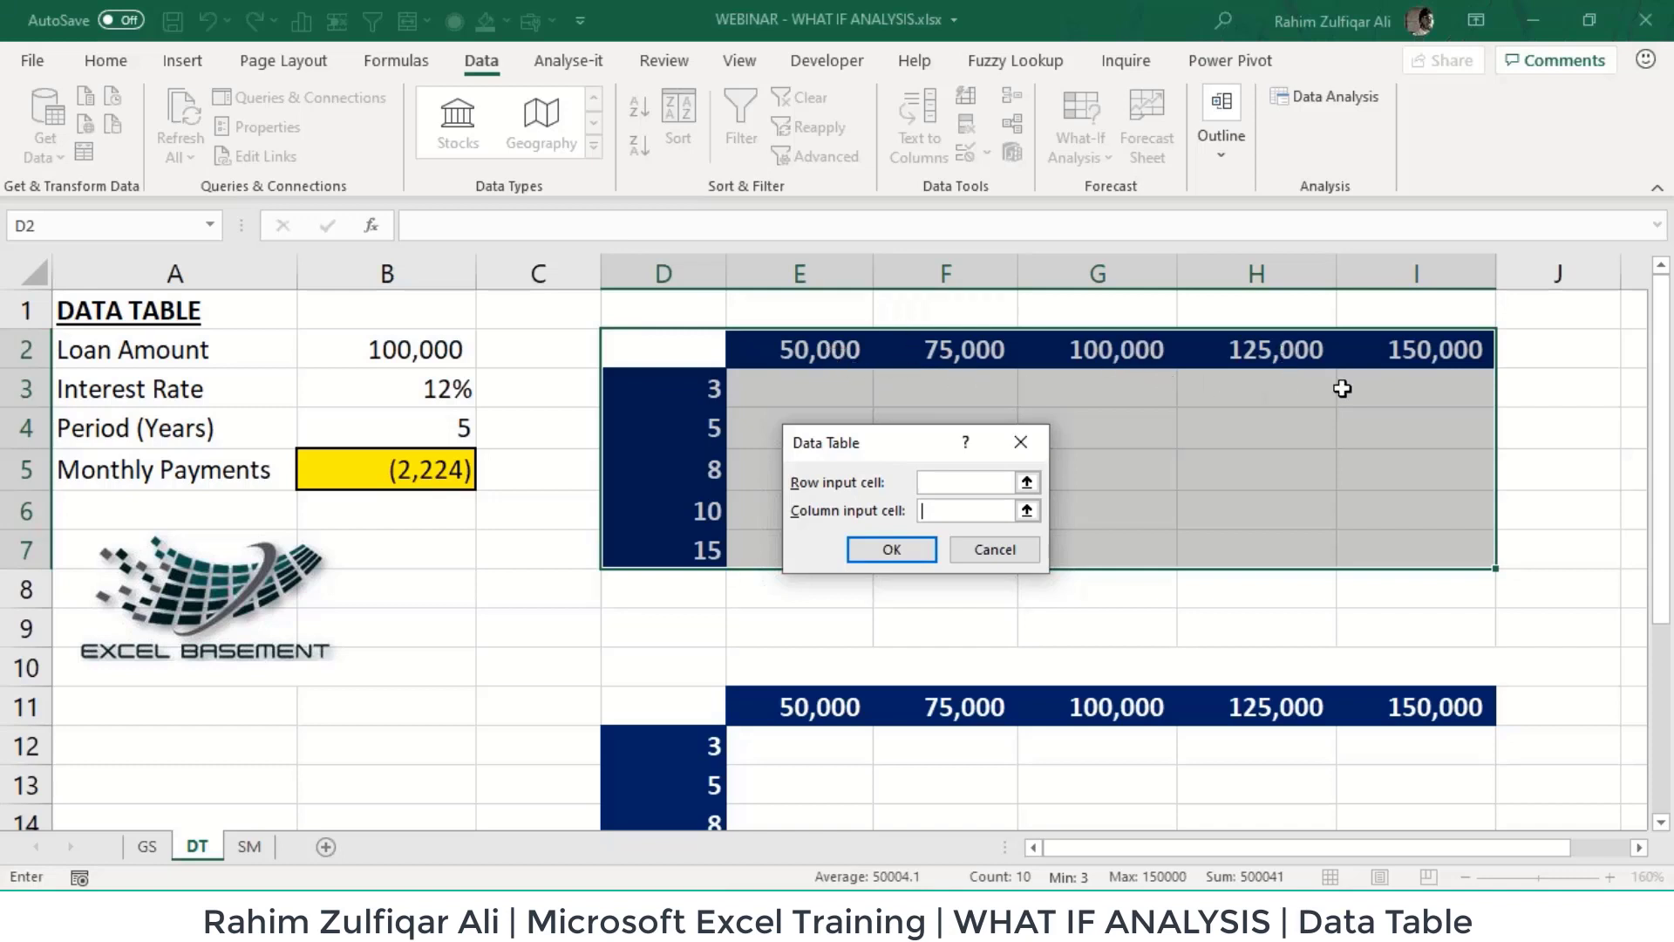
pyautogui.click(1028, 484)
pyautogui.click(424, 348)
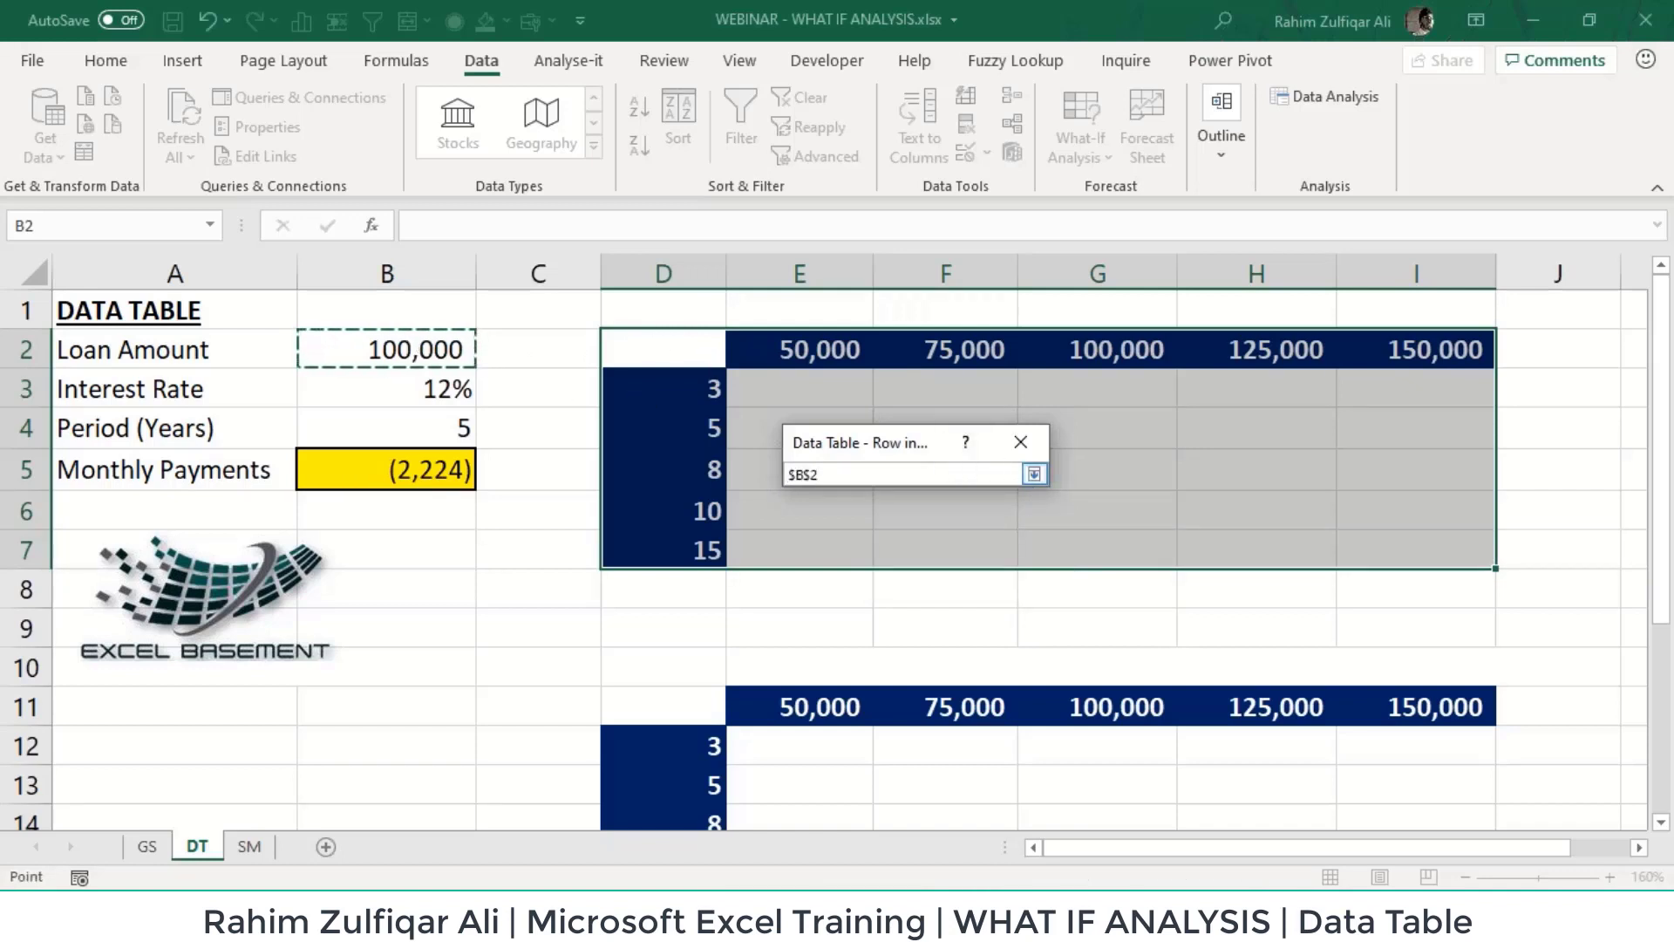
pyautogui.click(1038, 476)
pyautogui.click(962, 509)
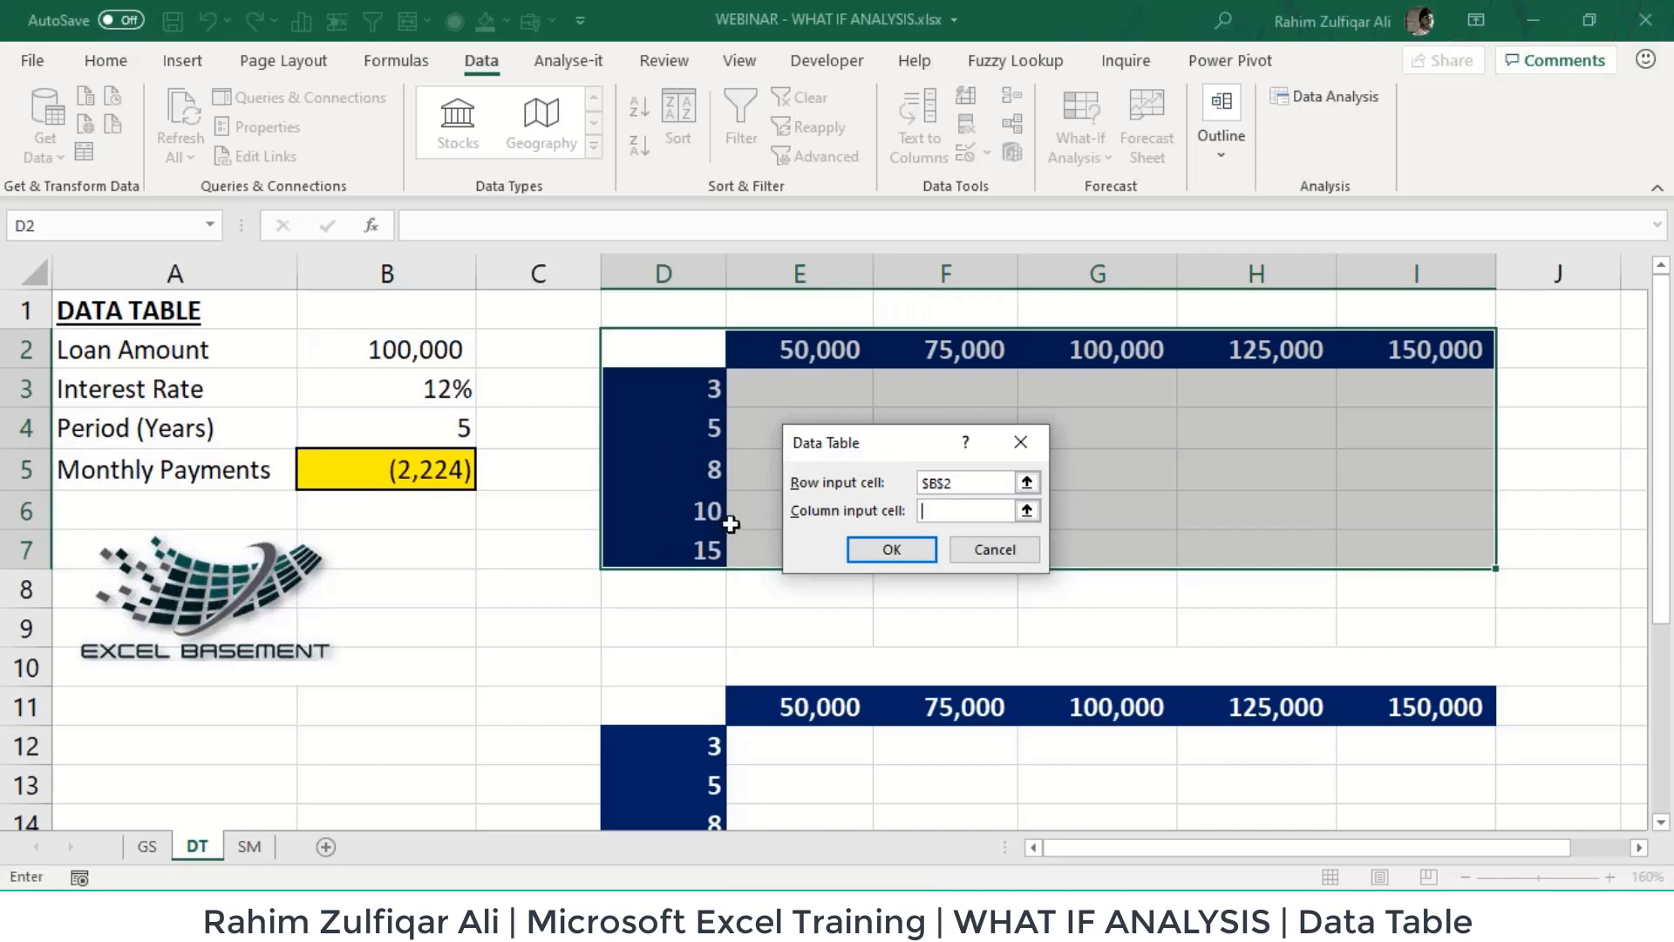
pyautogui.click(1026, 510)
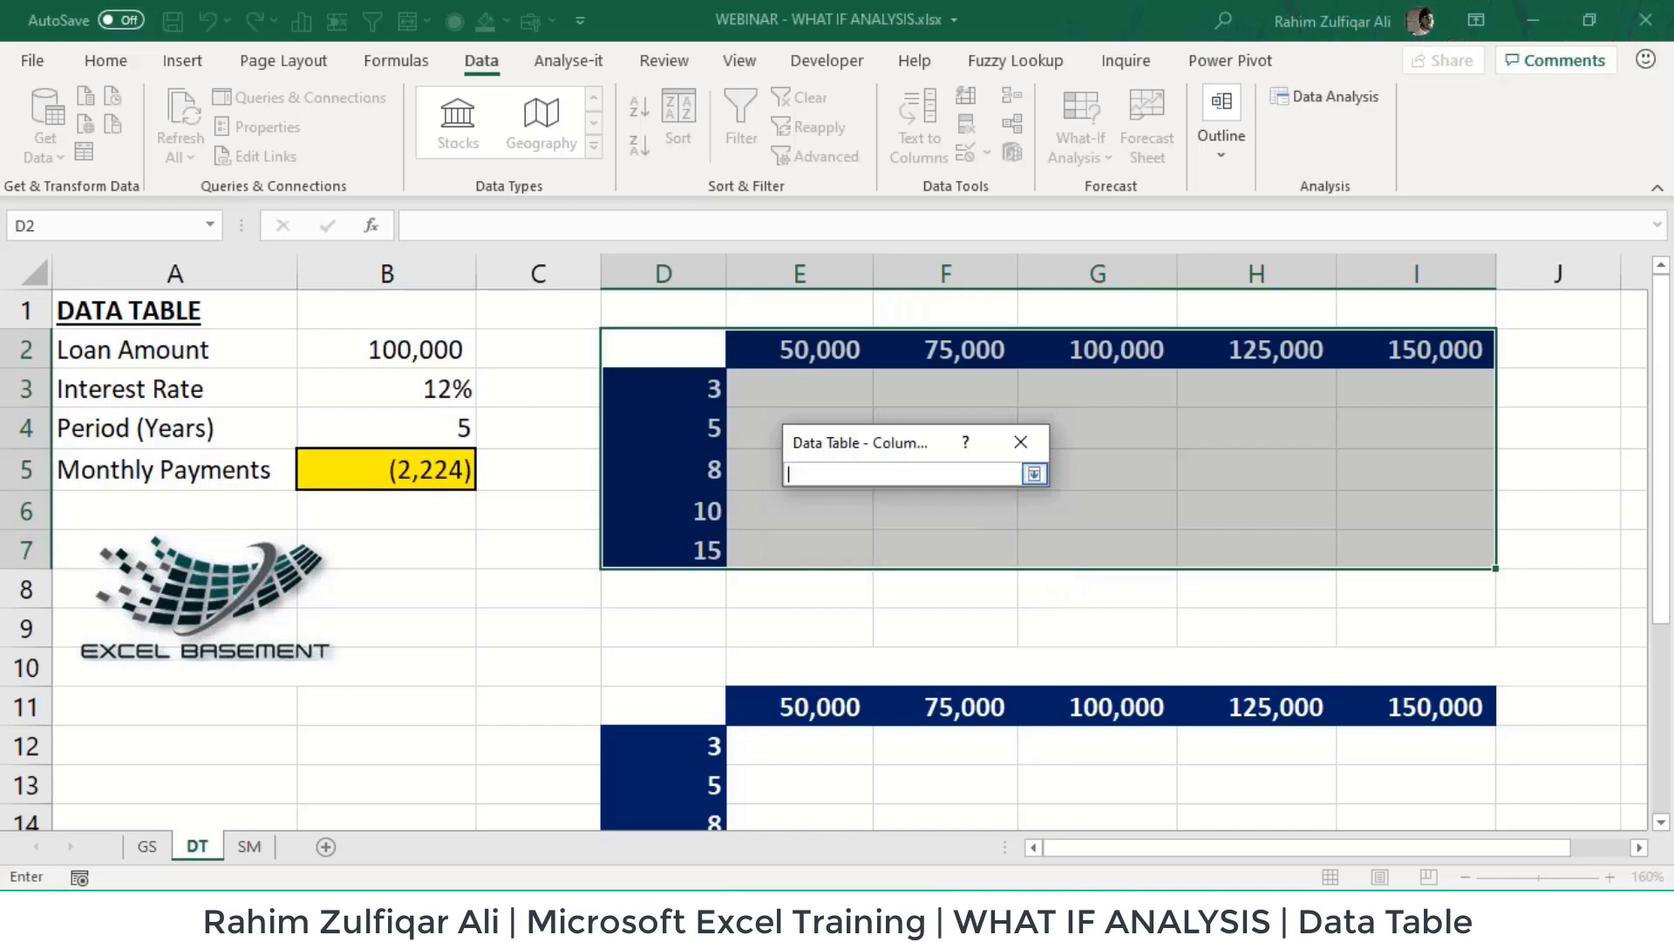
pyautogui.click(443, 424)
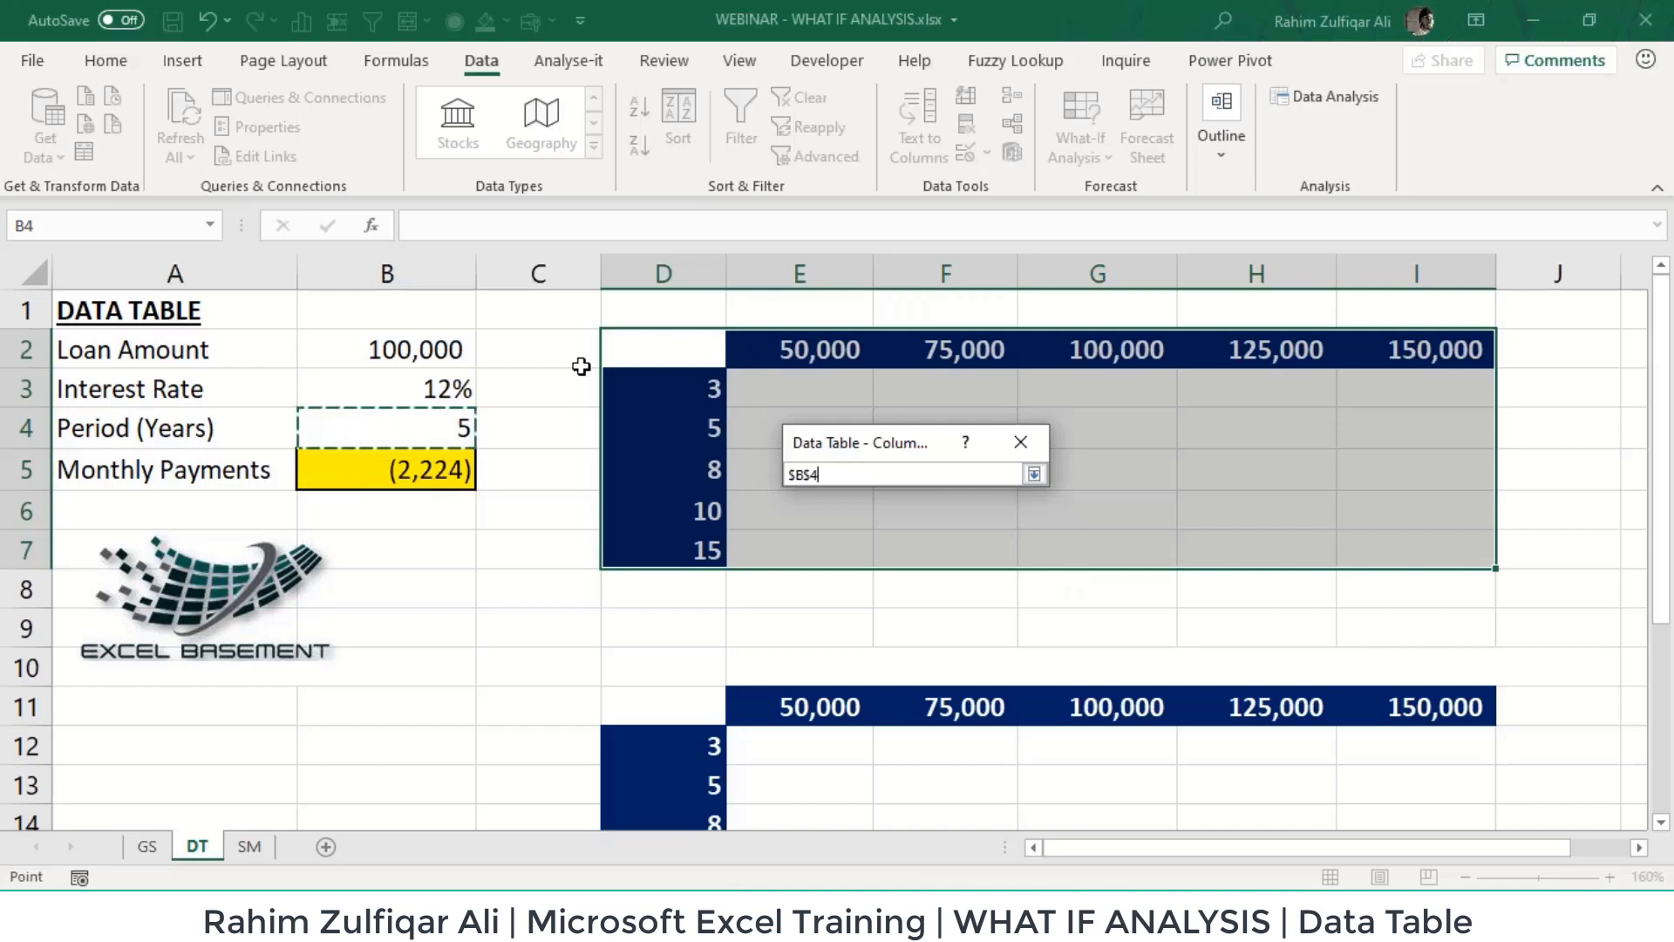
pyautogui.click(1044, 476)
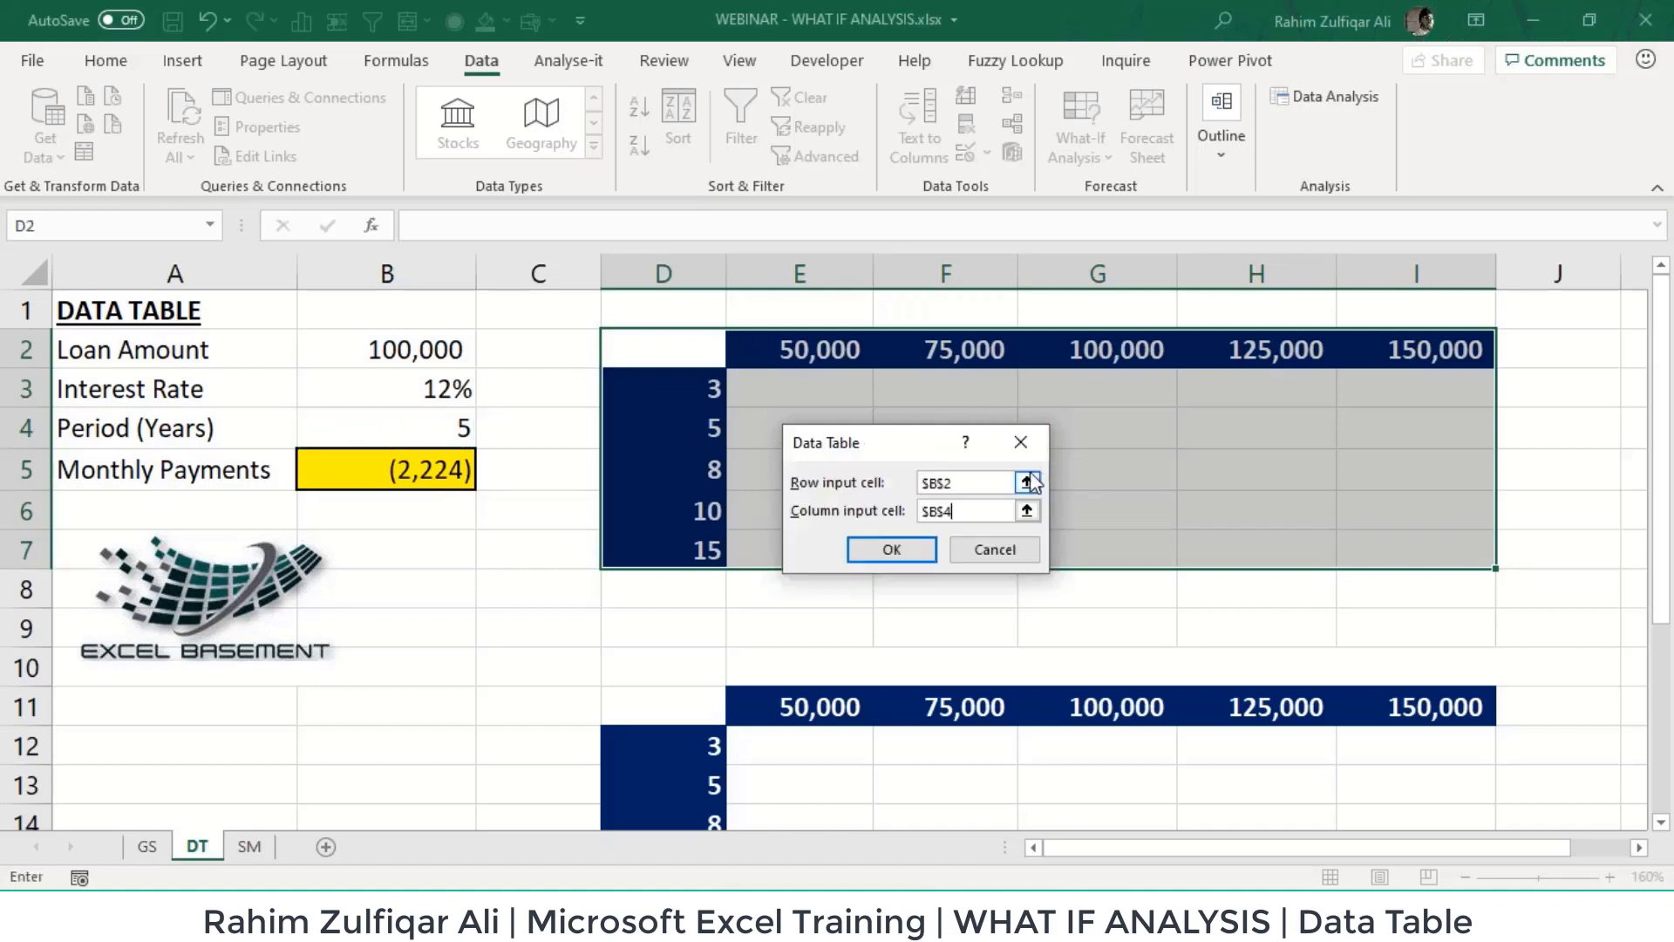
pyautogui.click(903, 541)
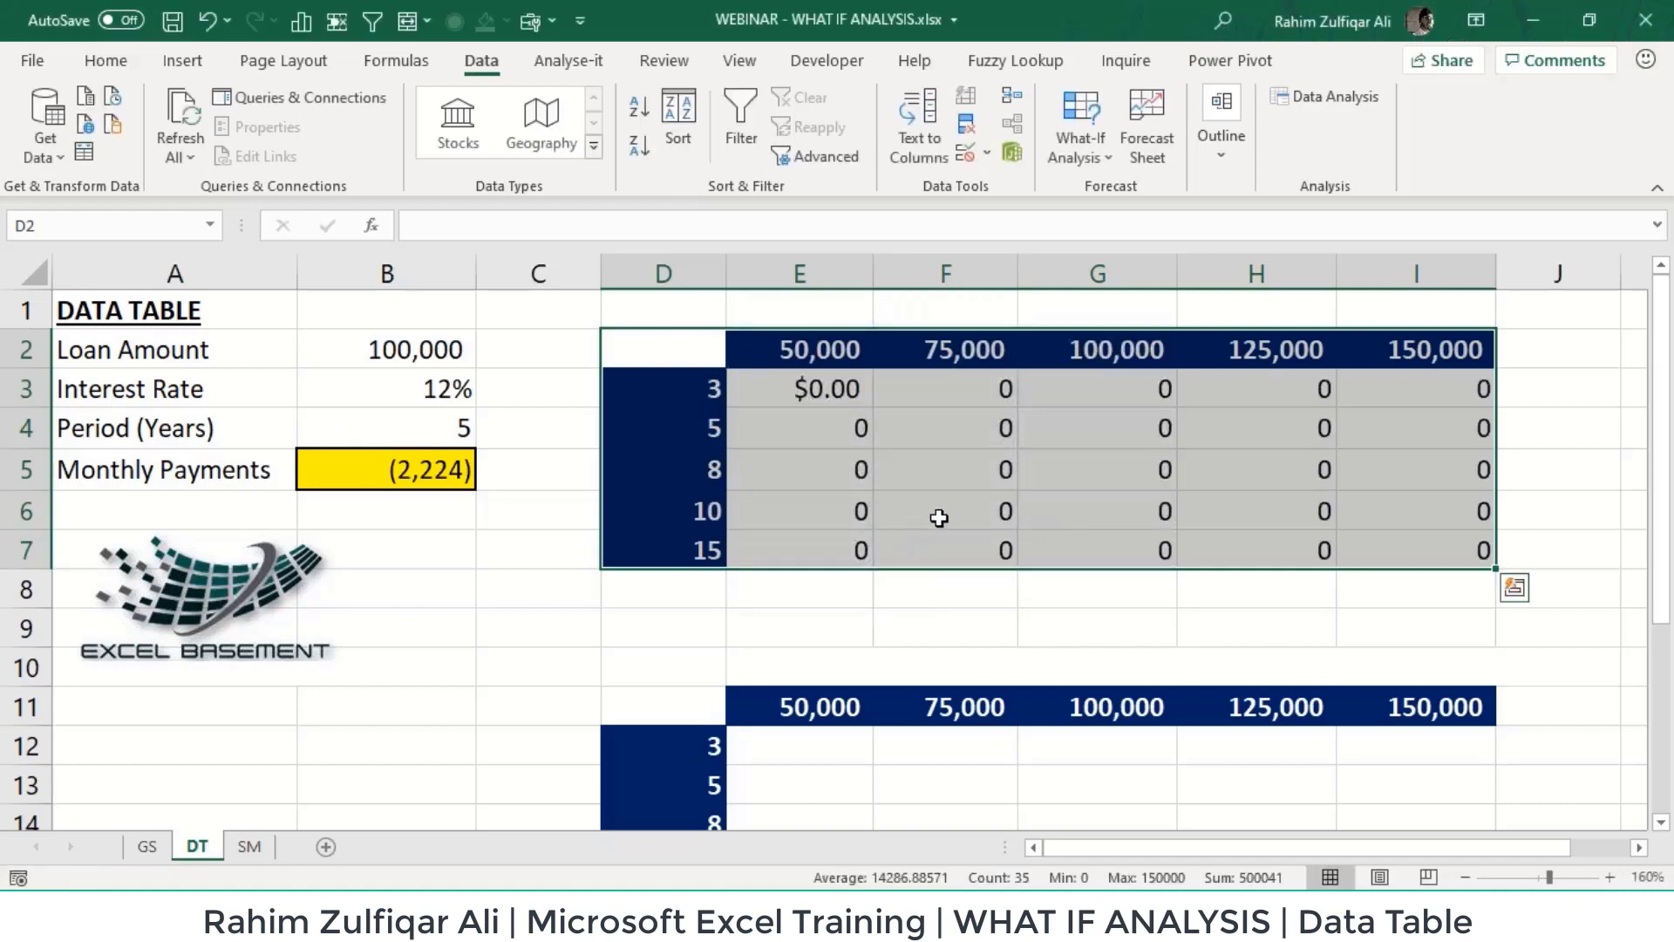
# Step: Clear the data table results from E3:I7
pyautogui.click(929, 448)
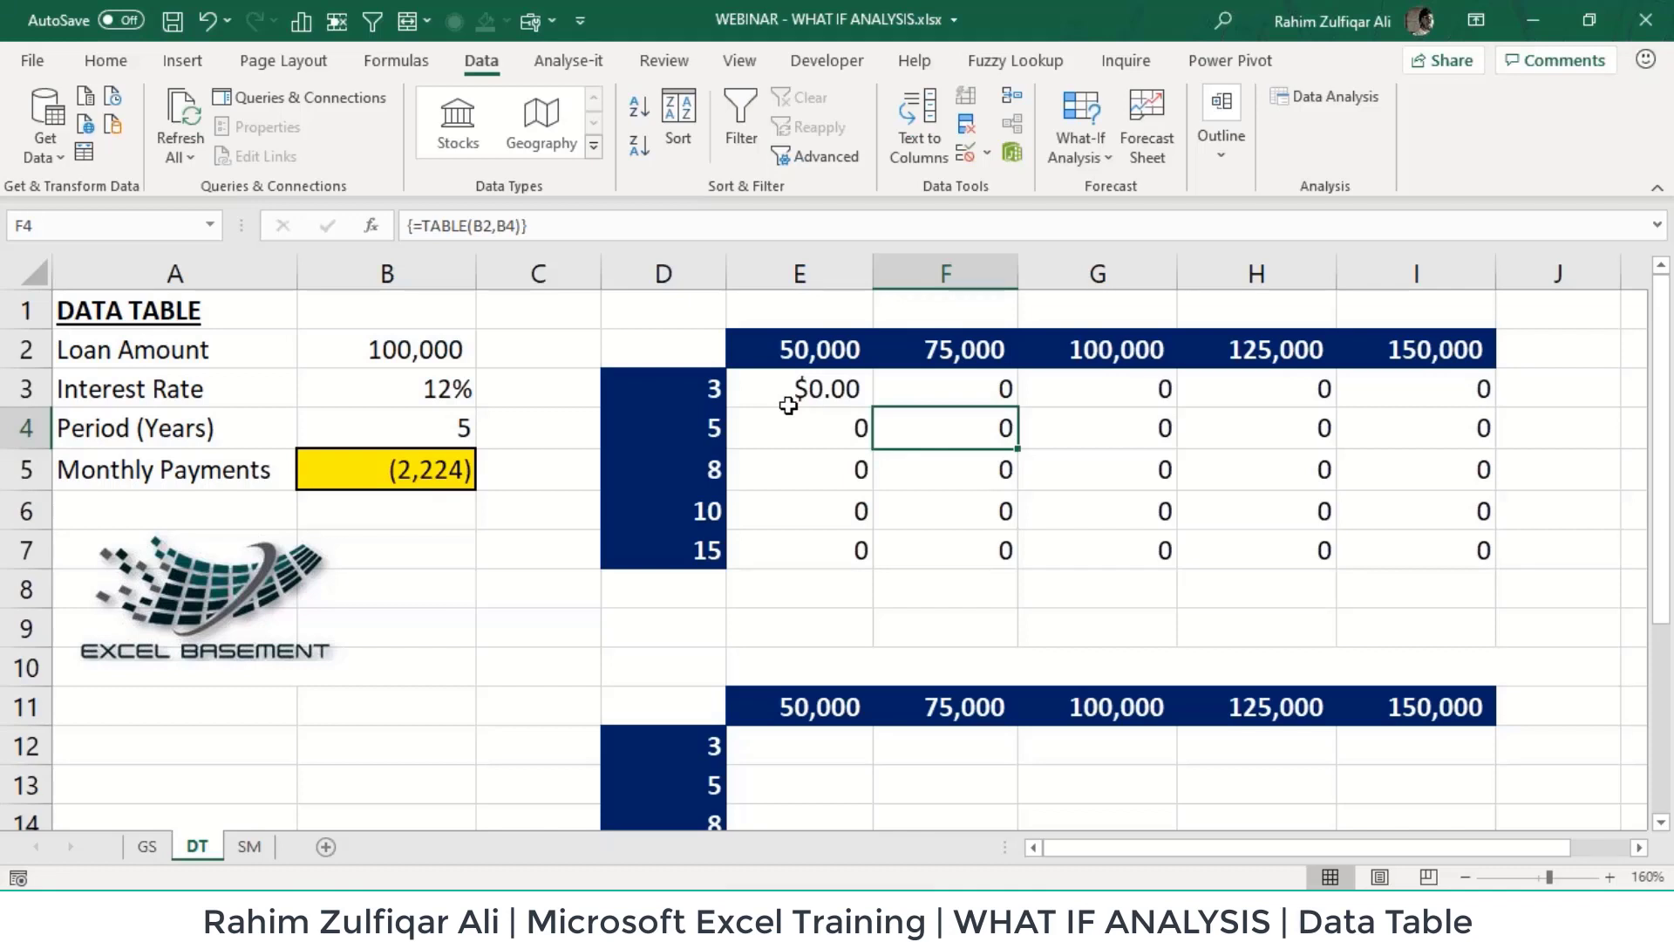
pyautogui.moveTo(797, 389); pyautogui.dragTo(1480, 554)
pyautogui.press('Delete')
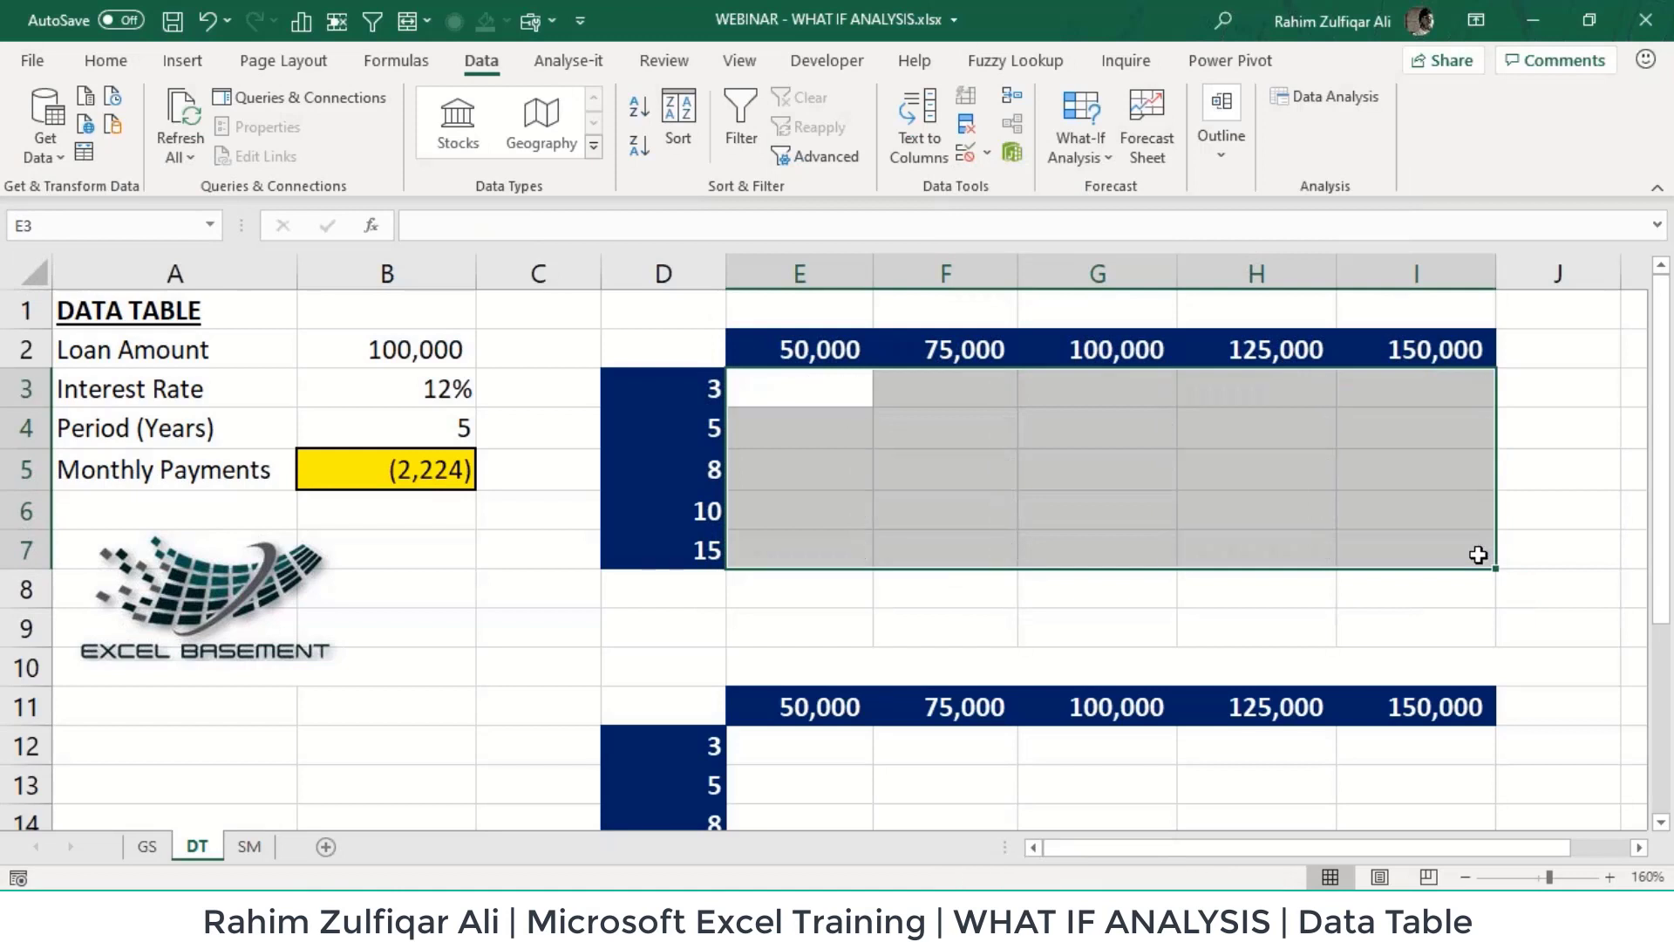
# Step: Move the monthly payment formula from B5 to D2, the corner cell of the upper grid
pyautogui.click(398, 471)
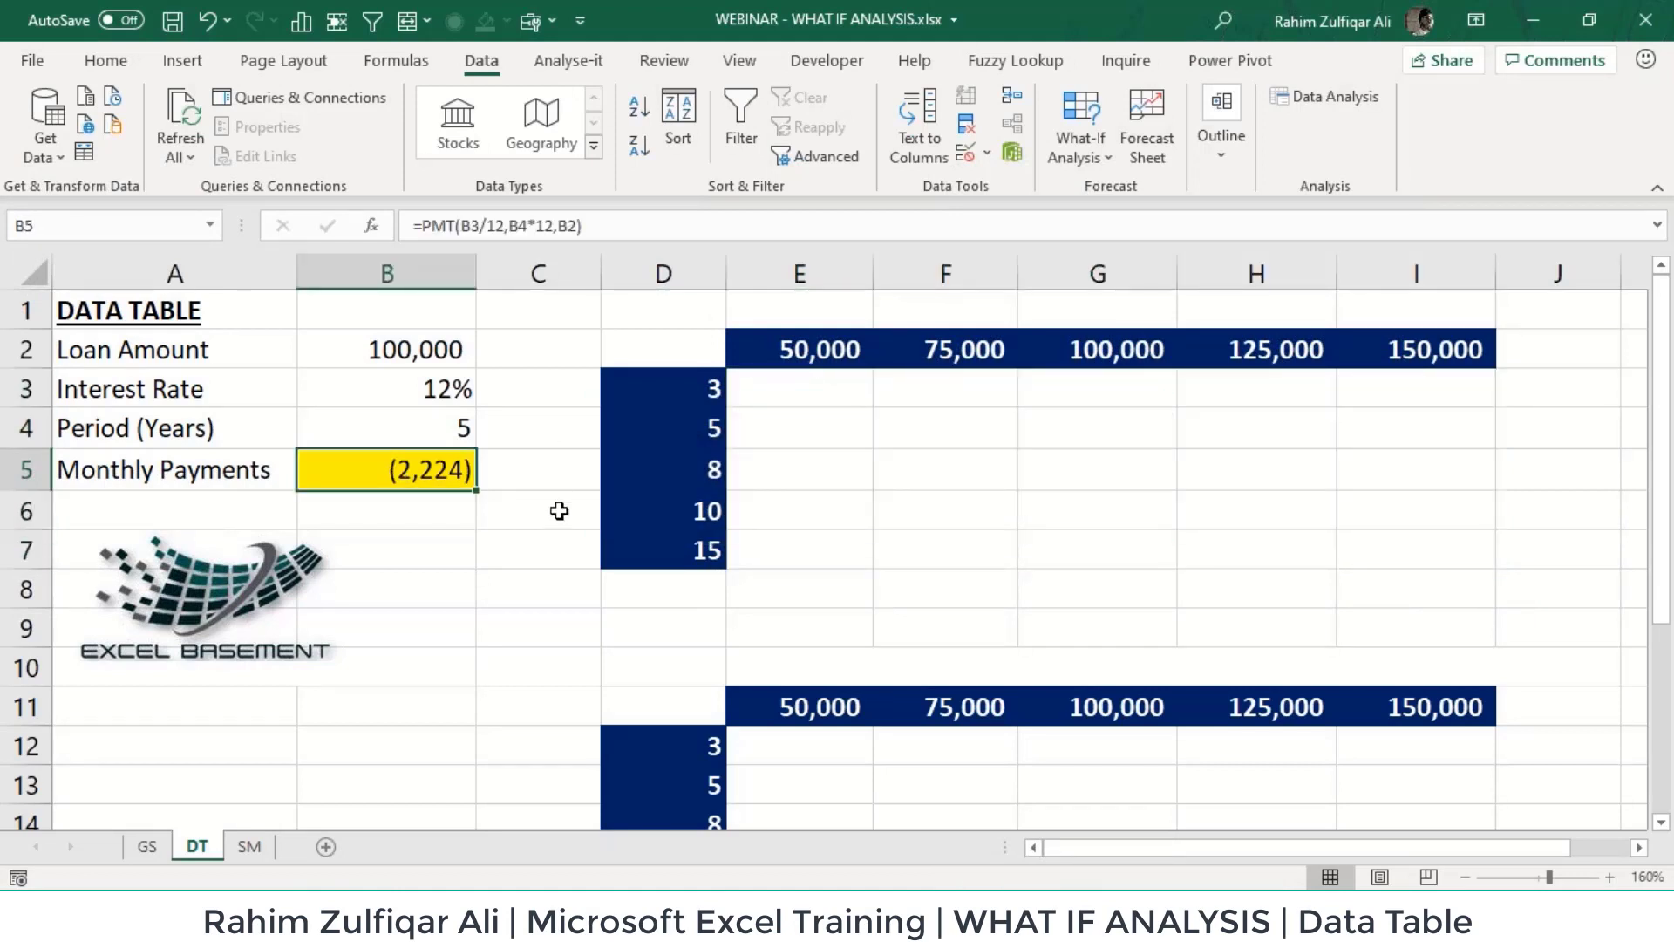
pyautogui.hotkey('ctrl', 'c')
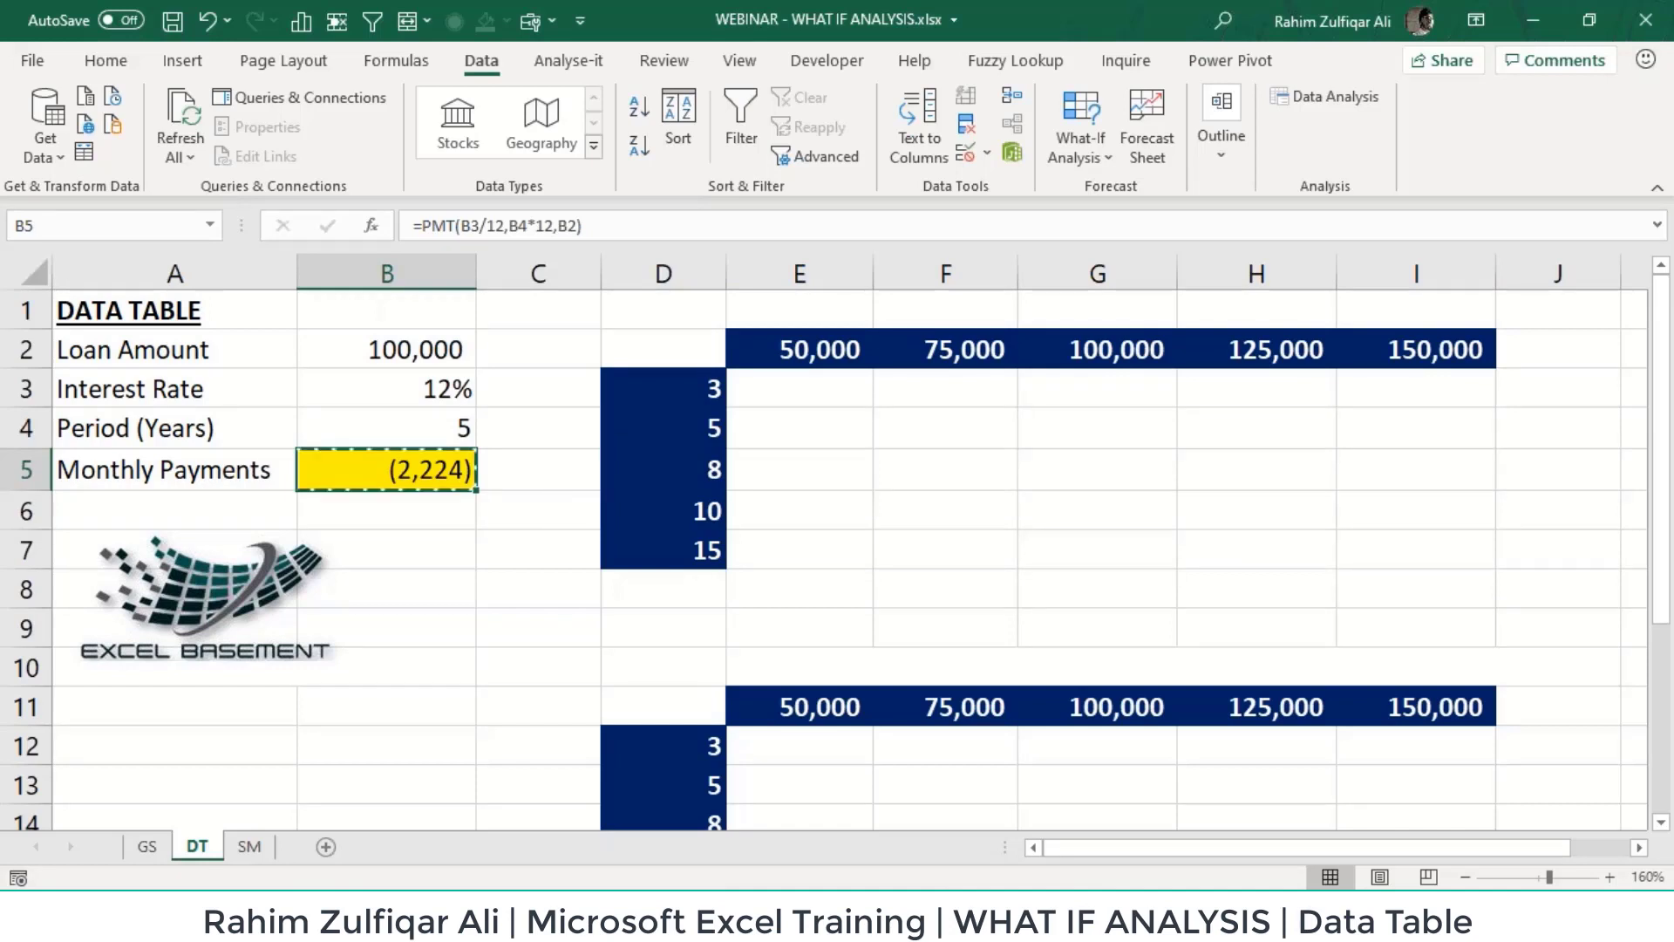
pyautogui.click(654, 349)
pyautogui.hotkey('ctrl', 'v')
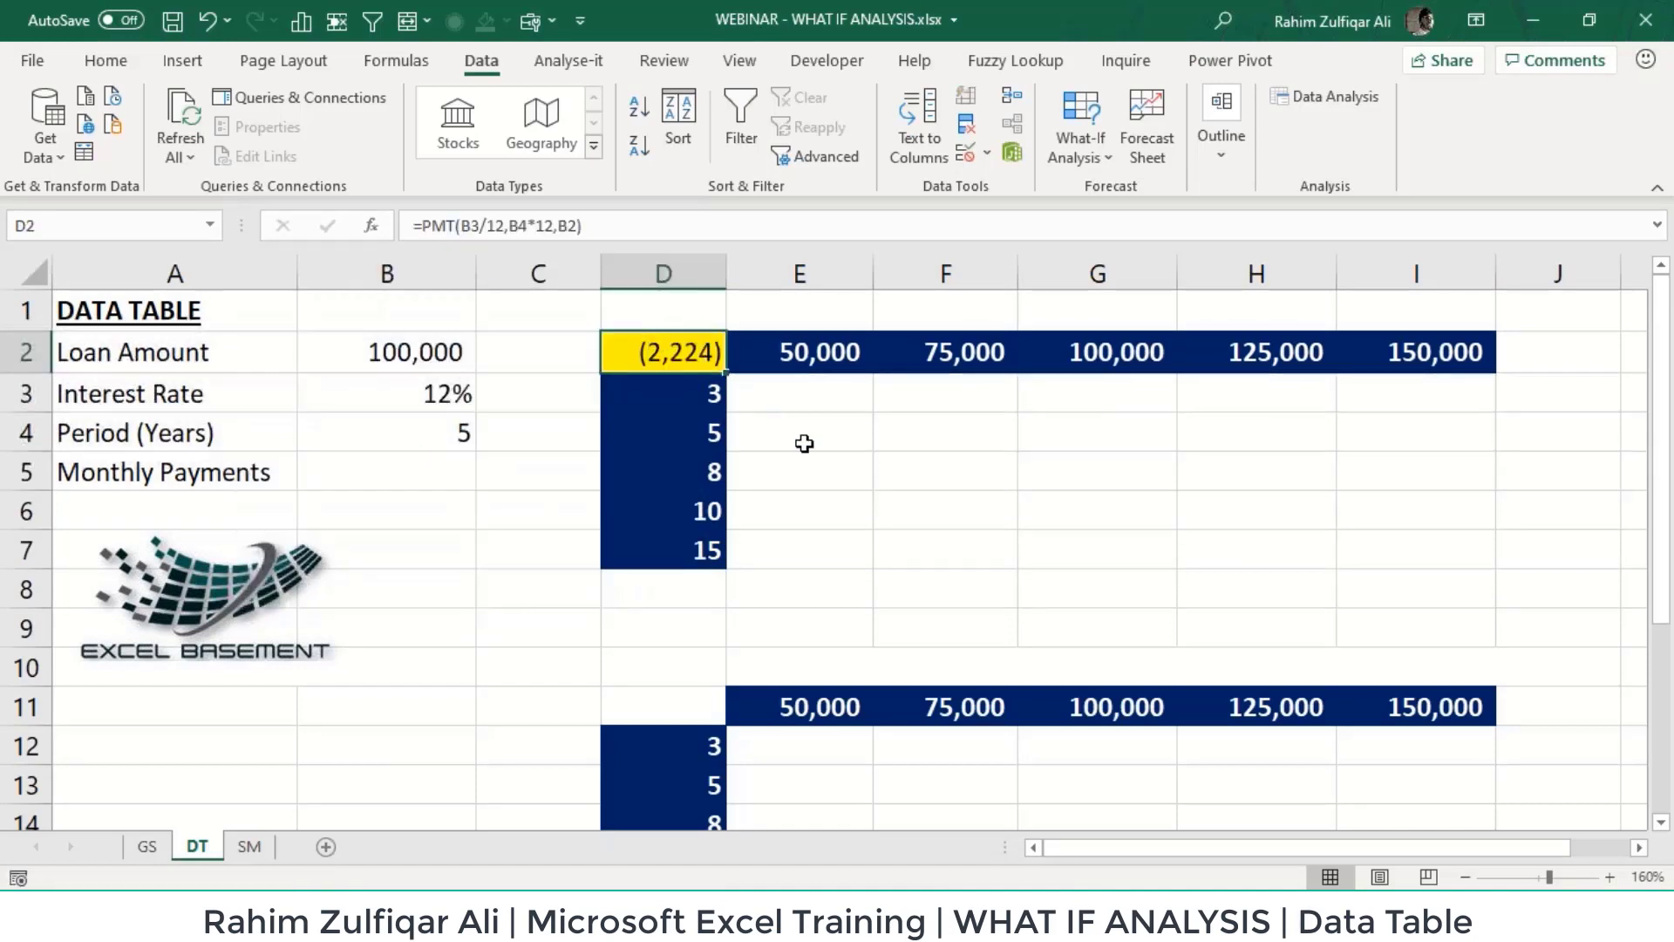
pyautogui.click(803, 436)
pyautogui.click(428, 474)
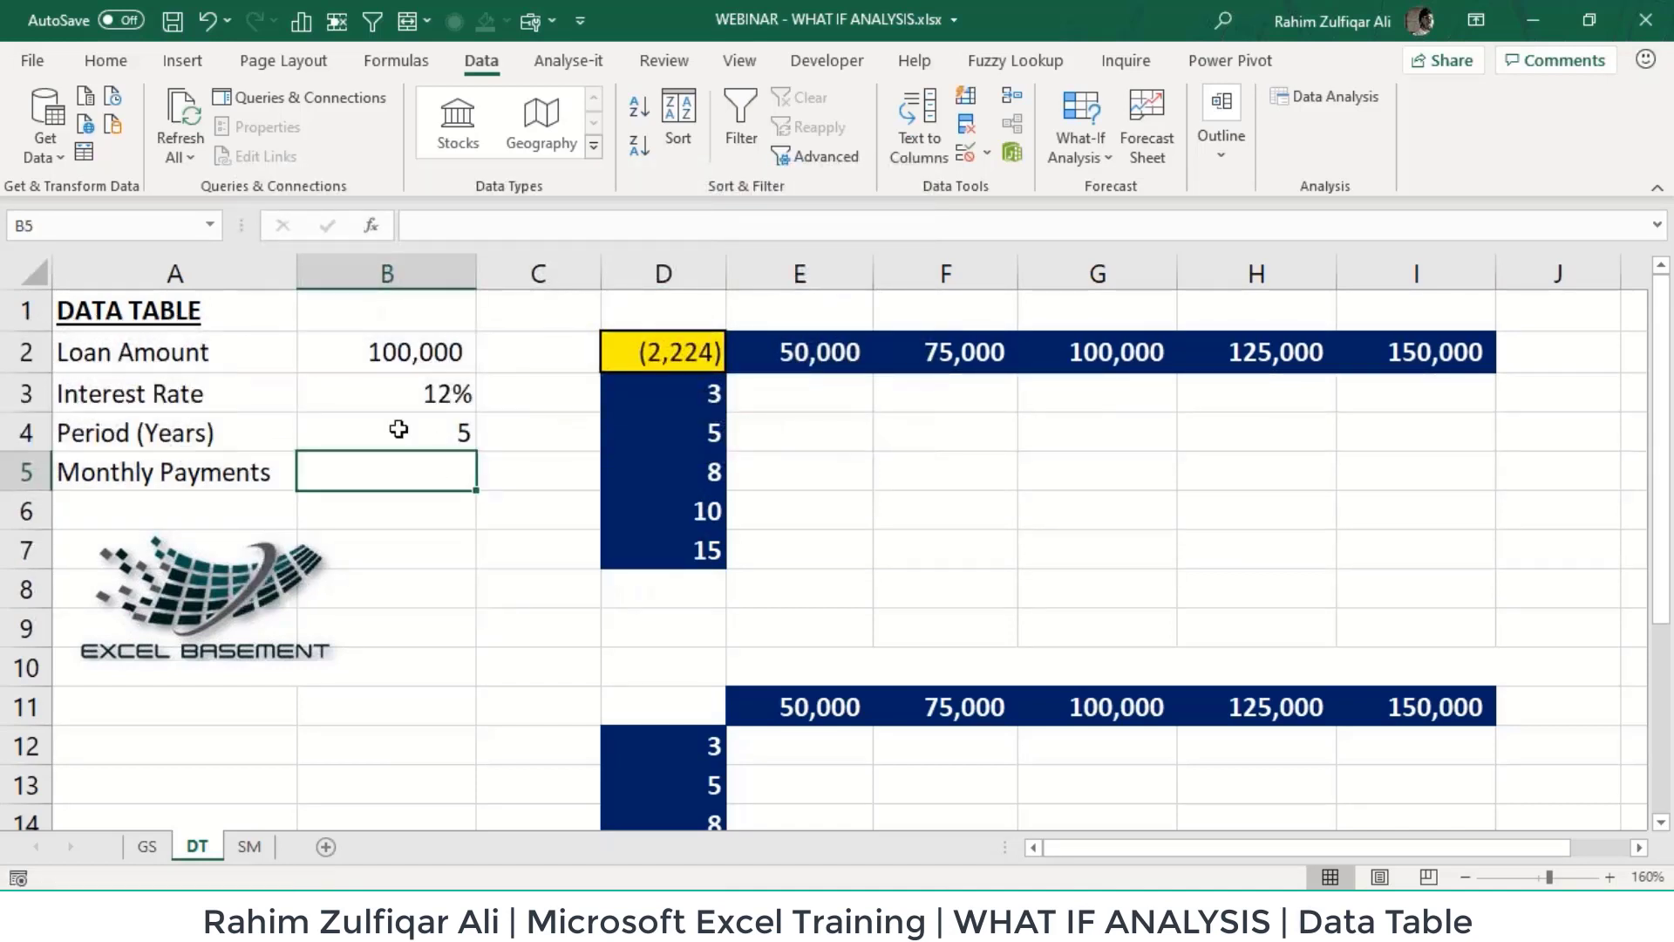
# Step: Create a What-If data table over D2:I7 with B2 as the row input cell and B4 as the column input cell
pyautogui.click(689, 360)
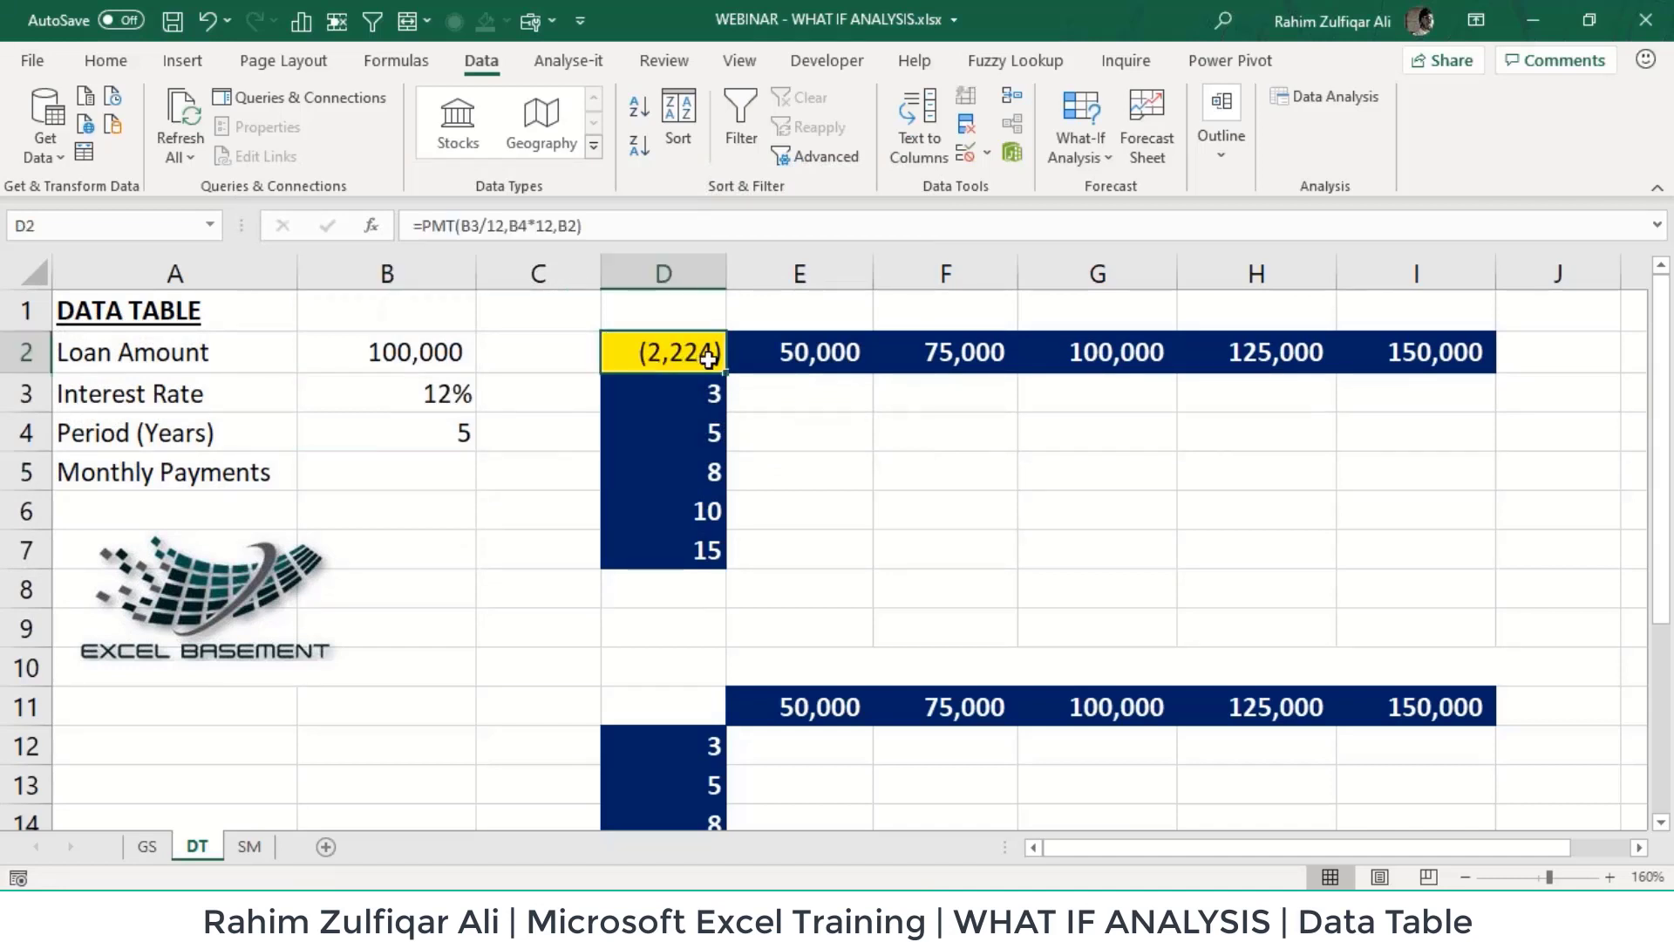
pyautogui.moveTo(676, 355); pyautogui.dragTo(1368, 546)
pyautogui.click(1062, 157)
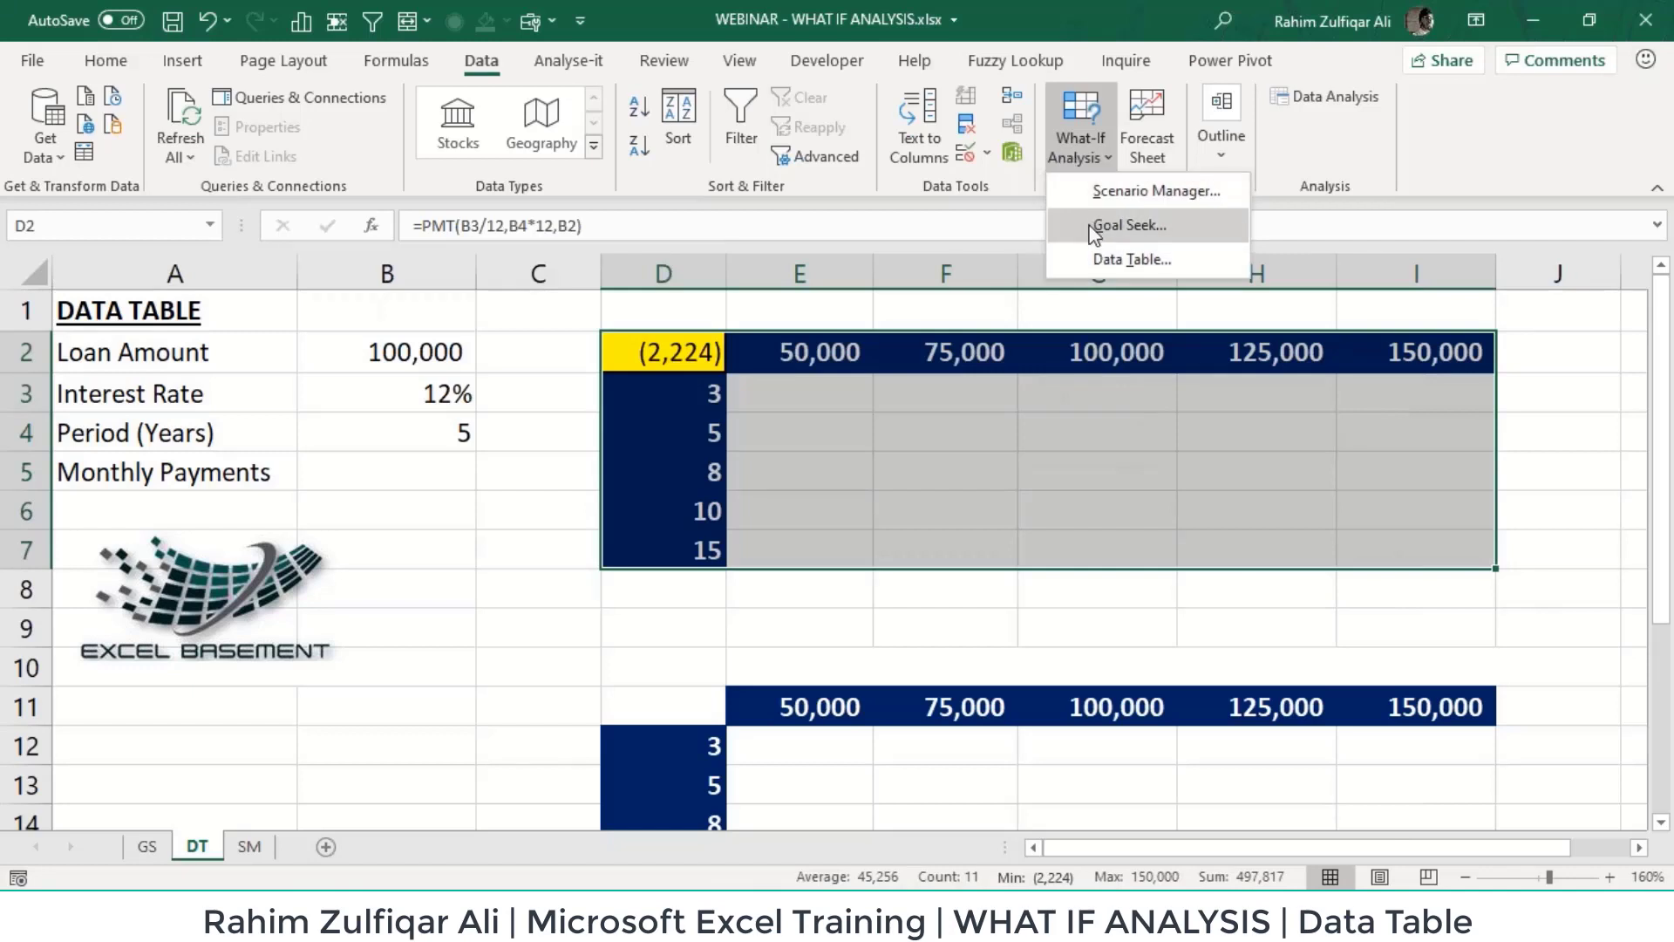
pyautogui.click(1090, 249)
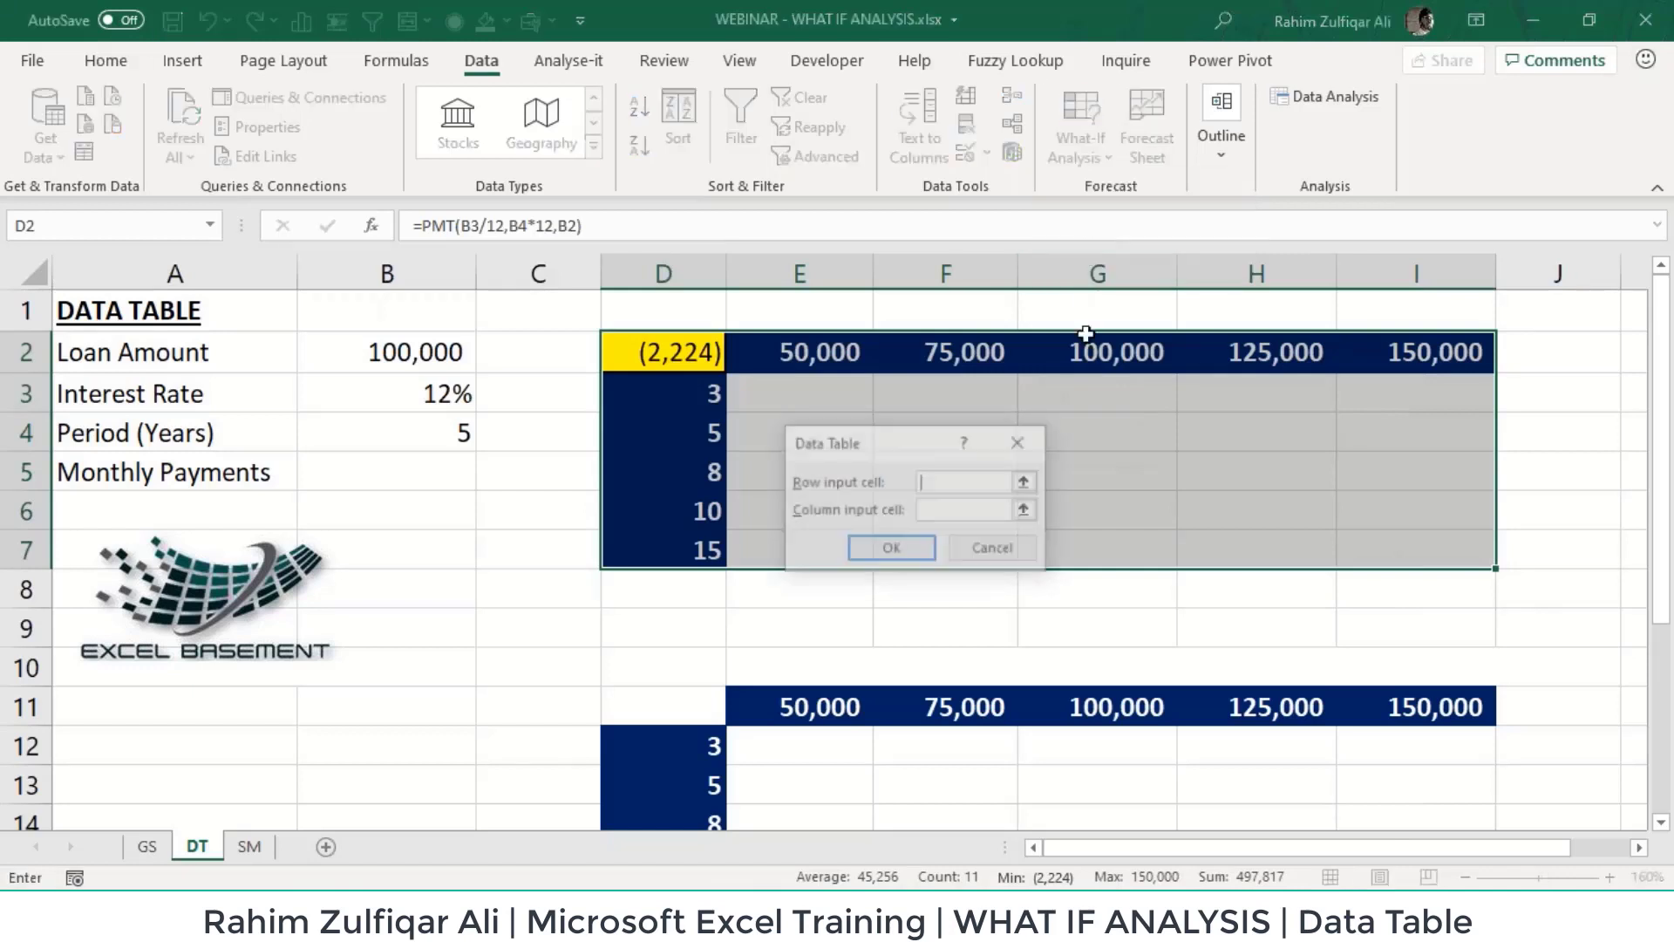
pyautogui.click(1026, 482)
pyautogui.click(400, 360)
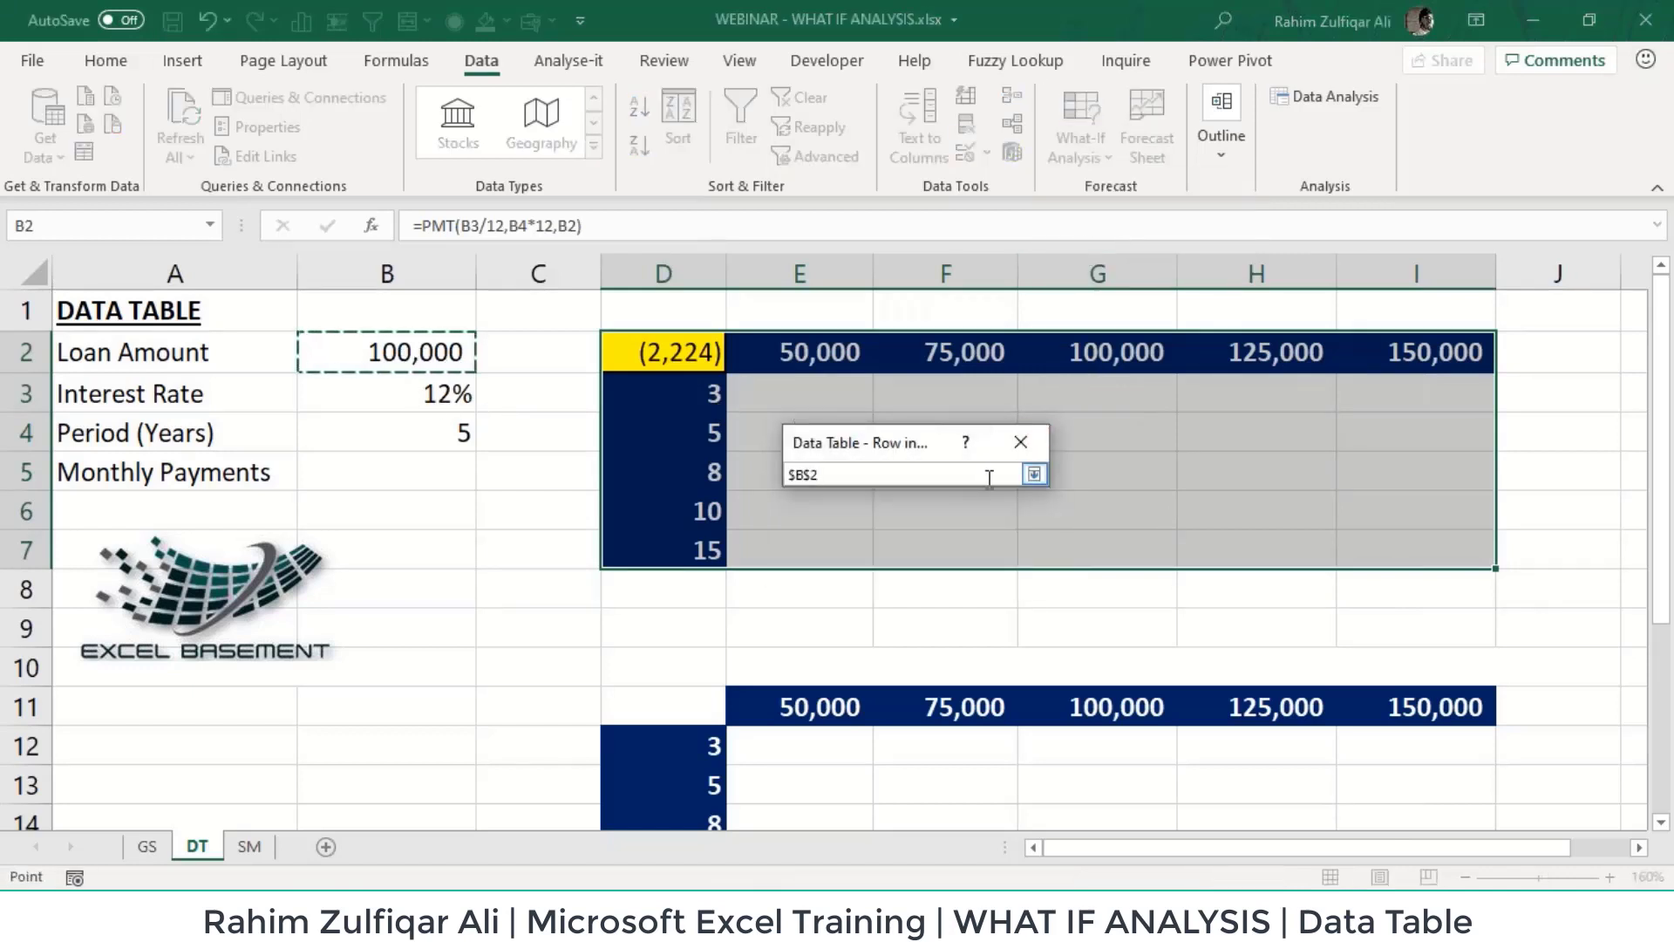
pyautogui.click(1033, 474)
pyautogui.press('Tab')
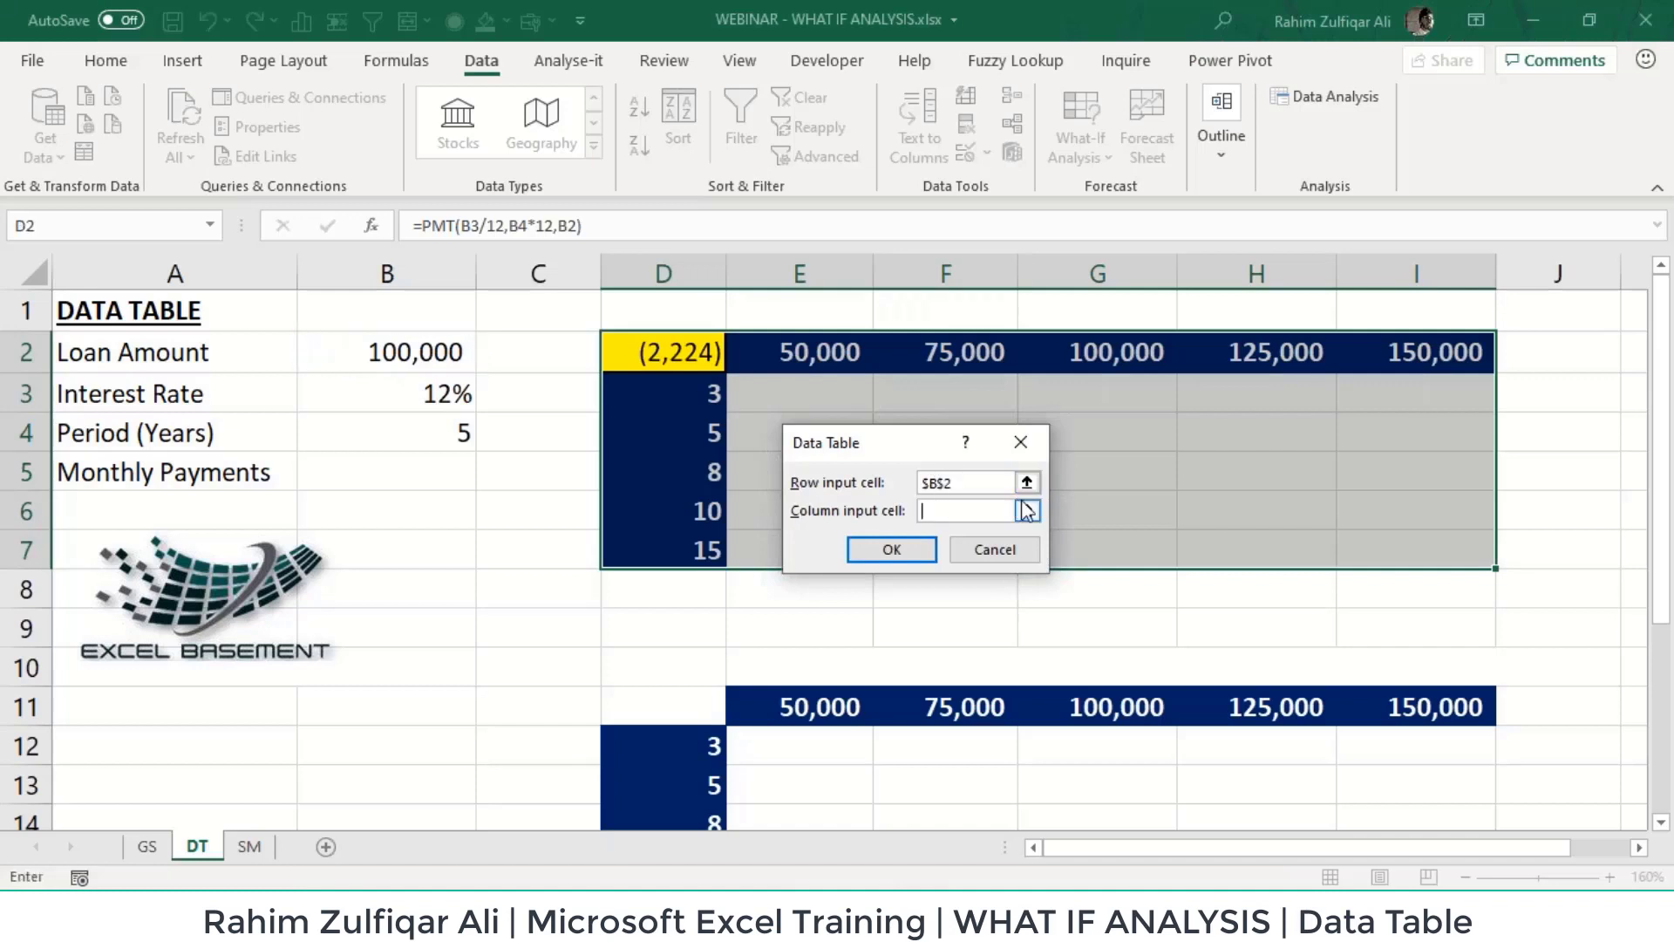
pyautogui.click(1027, 510)
pyautogui.click(453, 427)
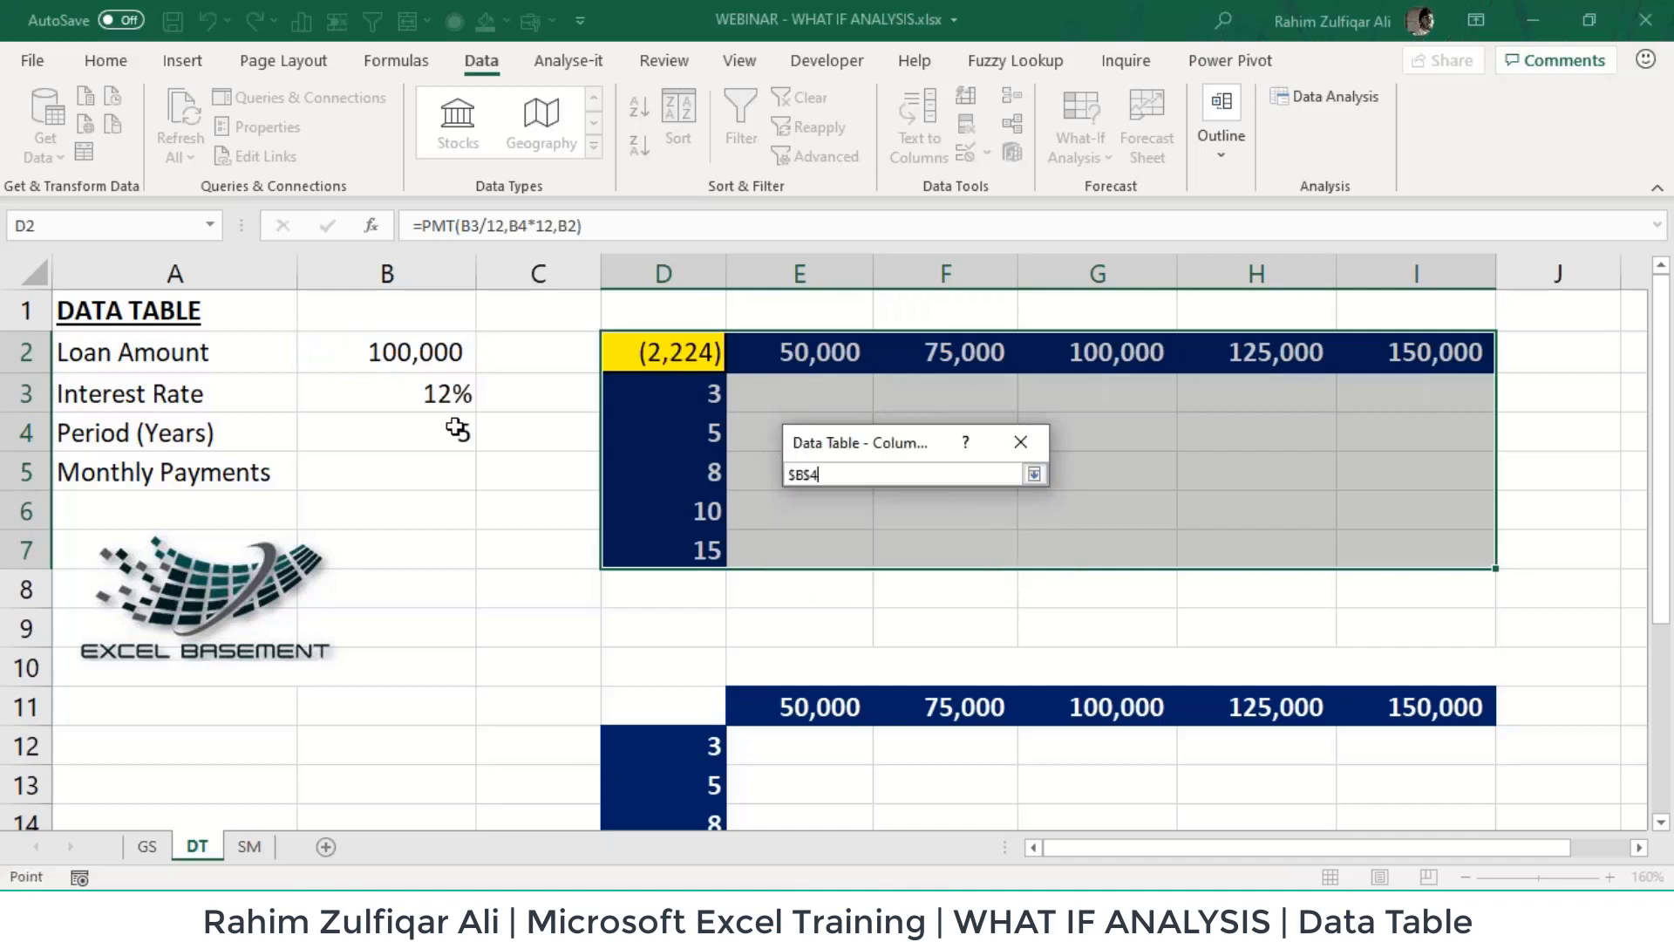
pyautogui.click(1034, 475)
pyautogui.click(879, 550)
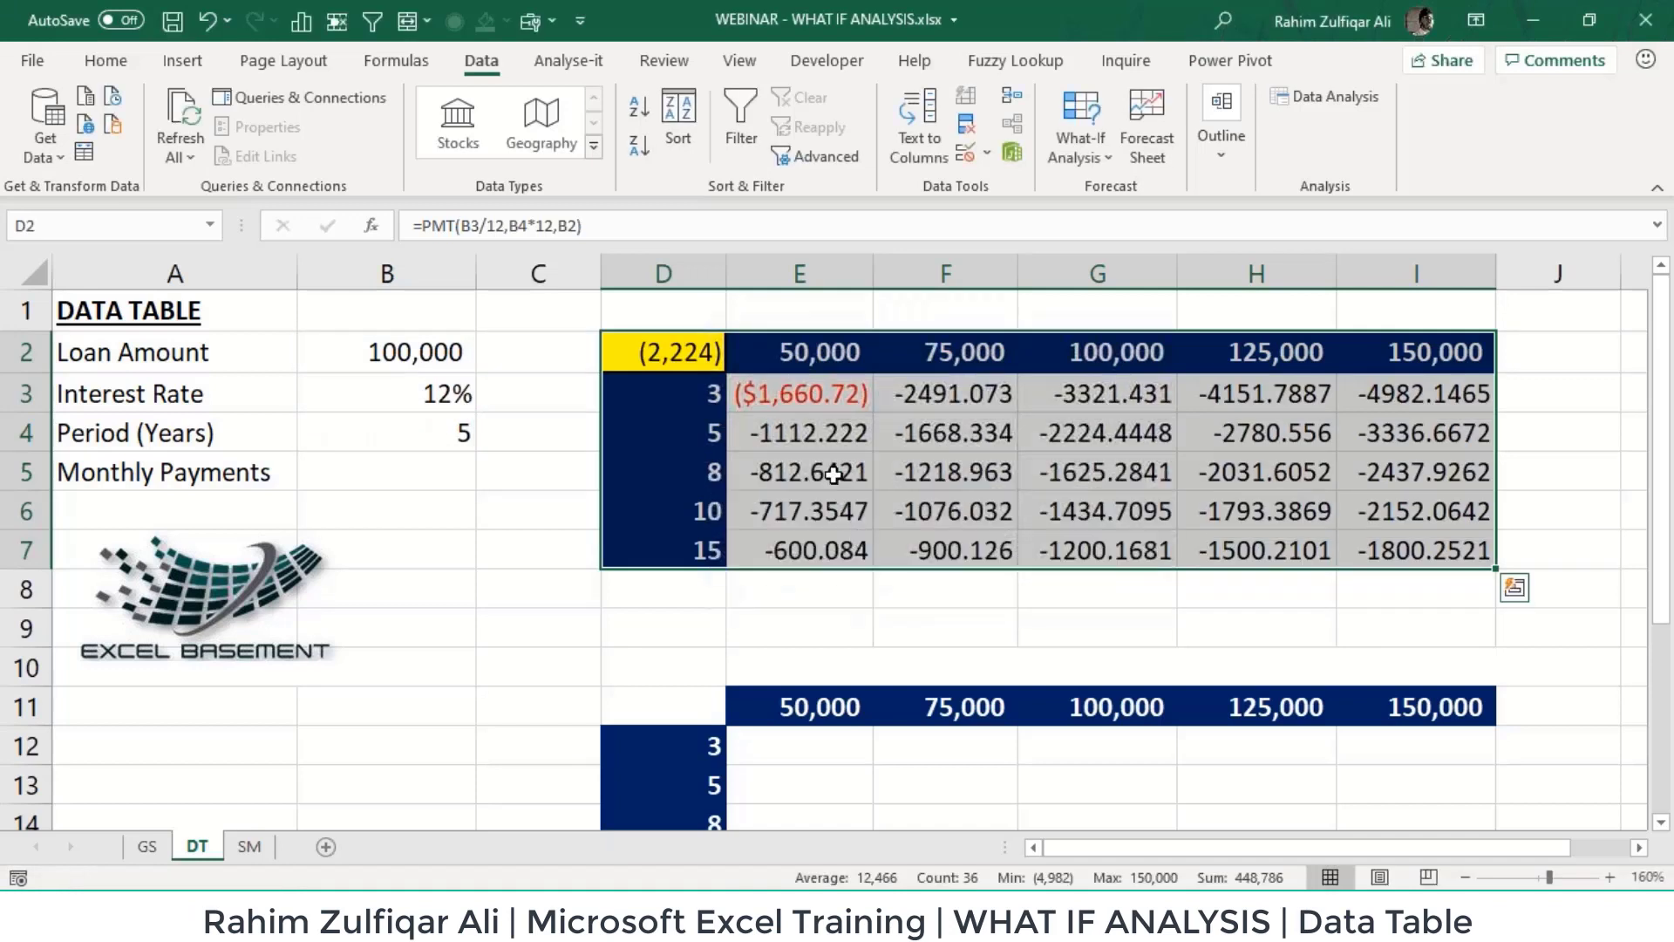
# Step: Format the data table results in E3:I7 with comma style and no decimal places
pyautogui.moveTo(803, 394); pyautogui.dragTo(1421, 549)
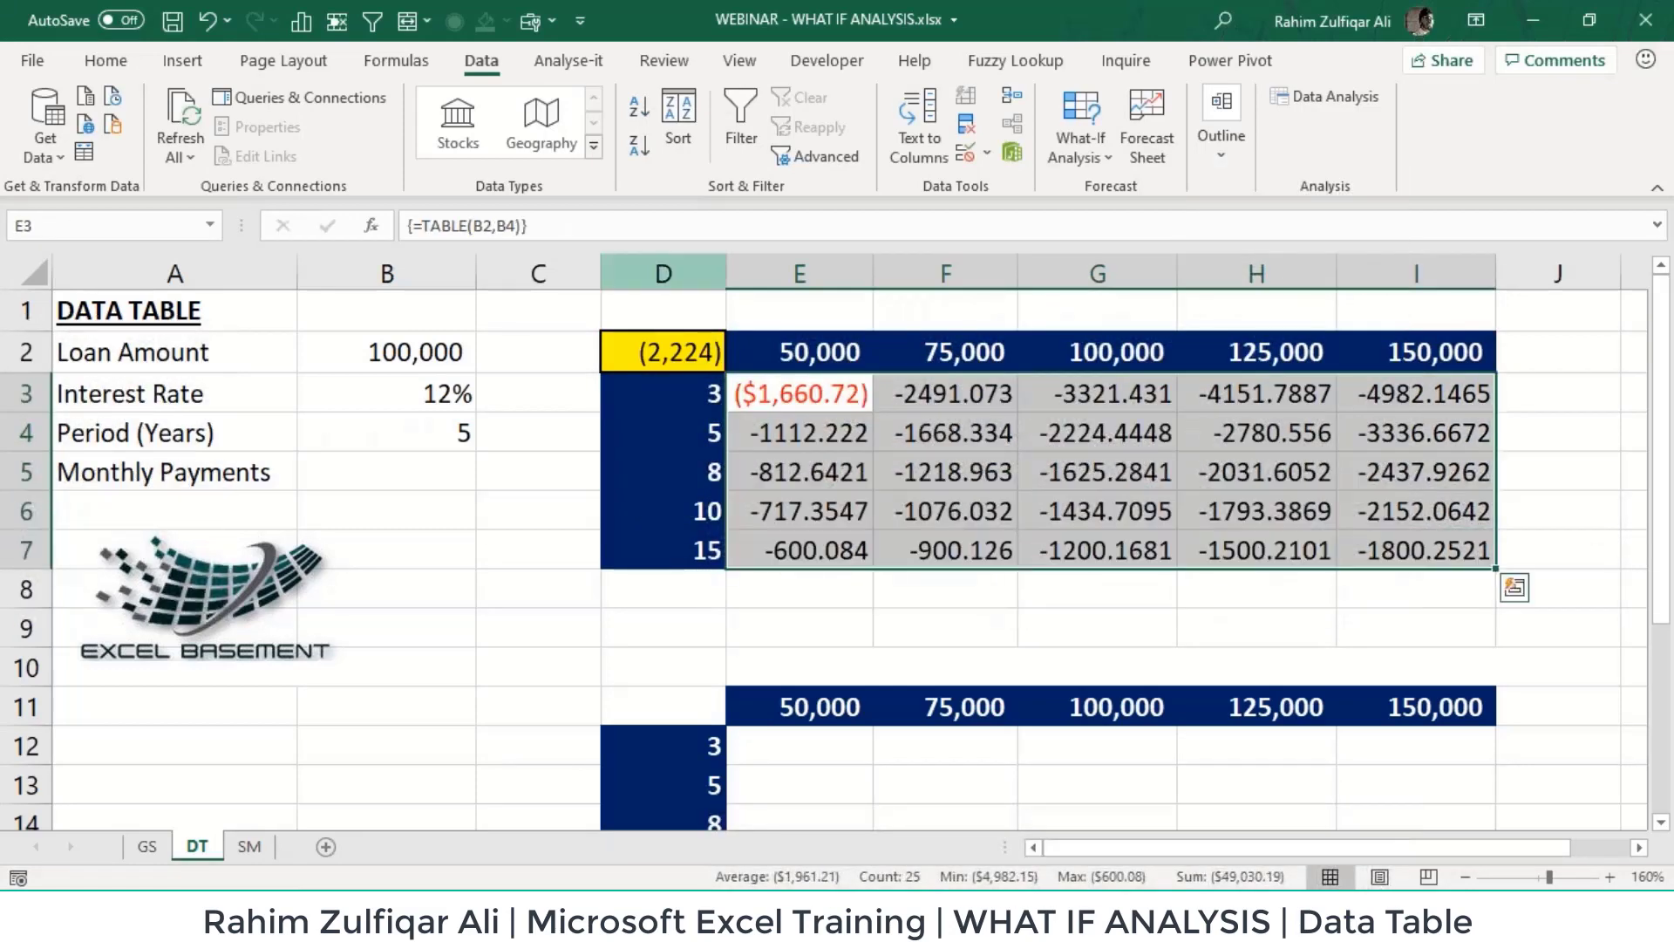
pyautogui.click(107, 63)
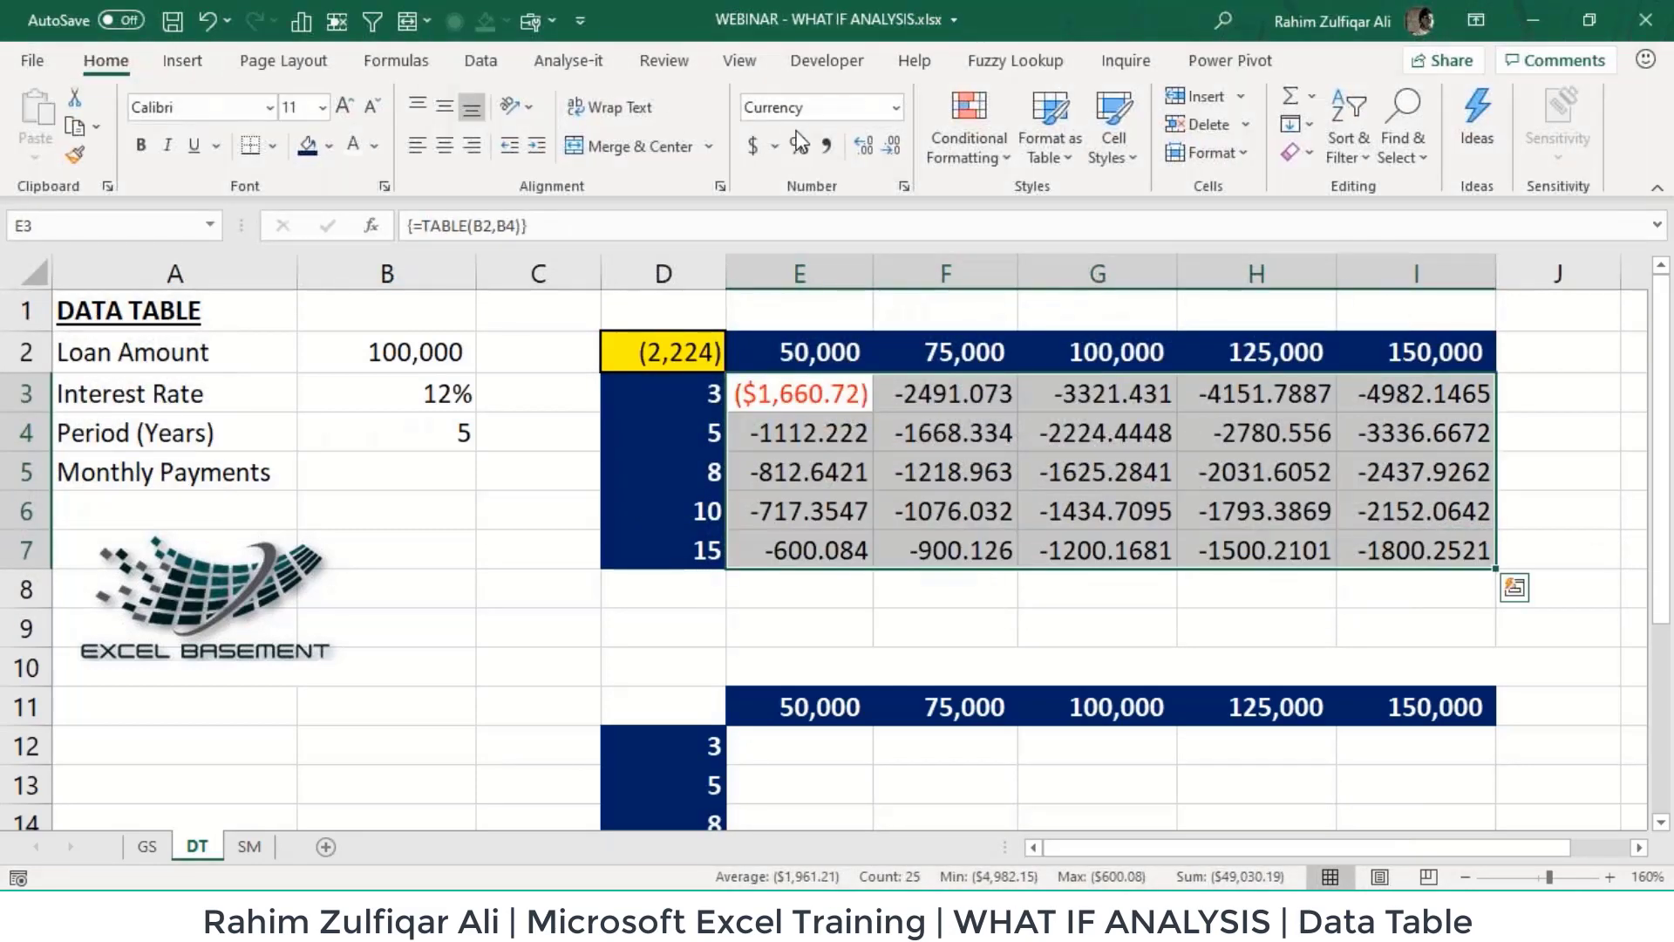
pyautogui.click(826, 146)
pyautogui.click(888, 146)
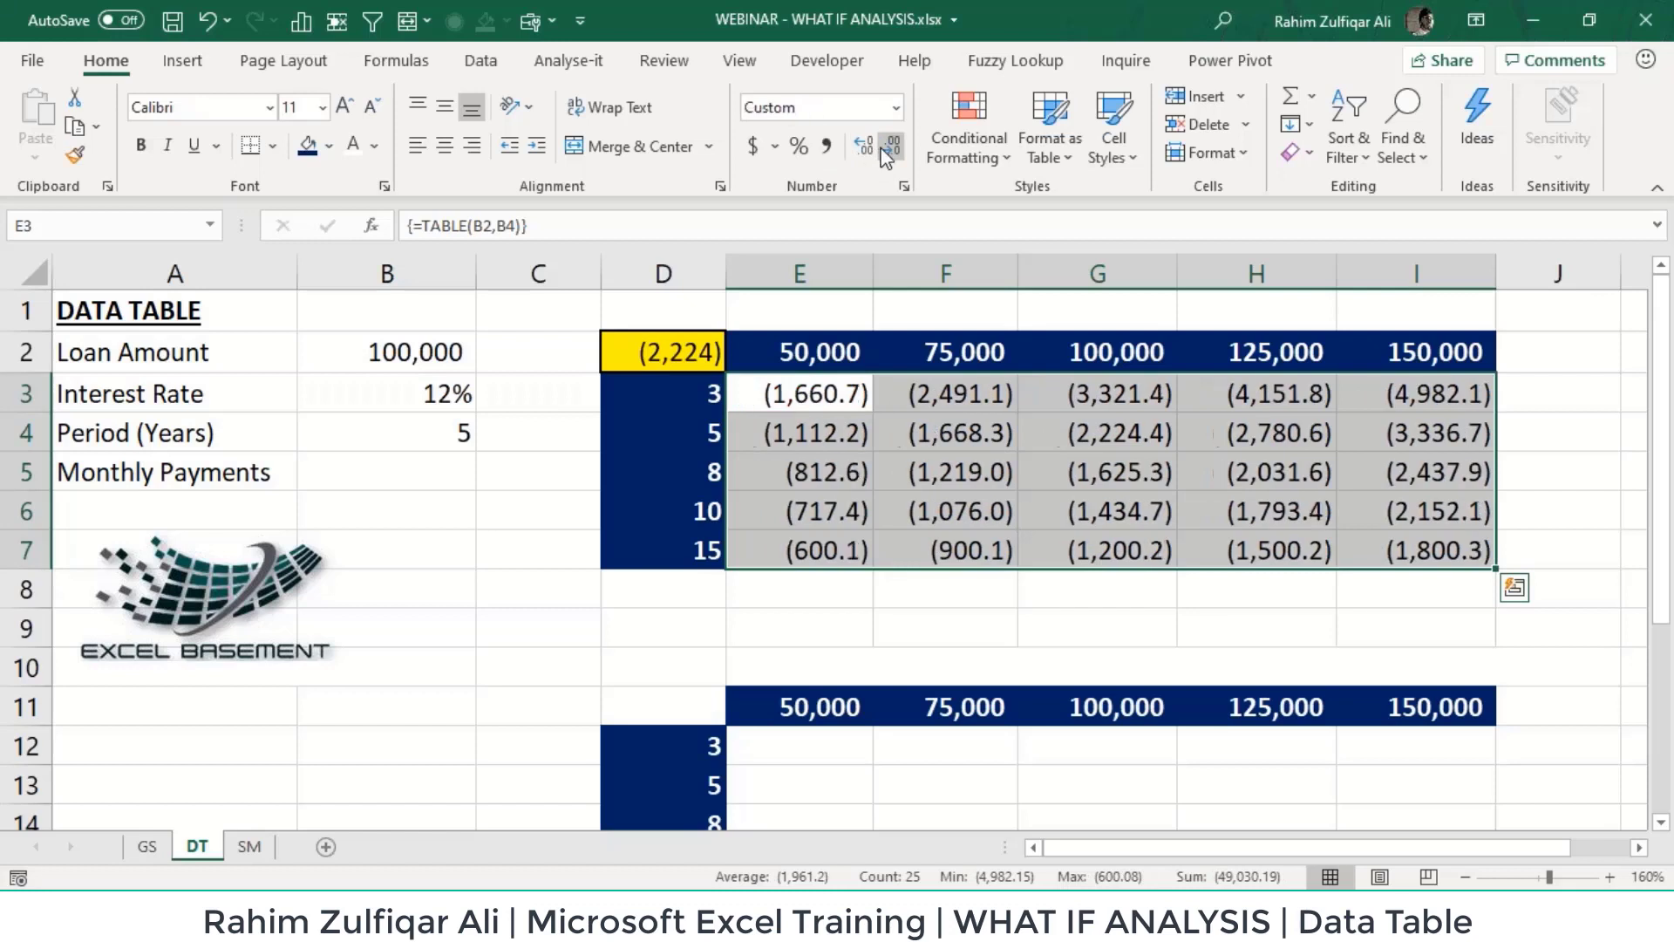
pyautogui.click(888, 147)
pyautogui.click(933, 434)
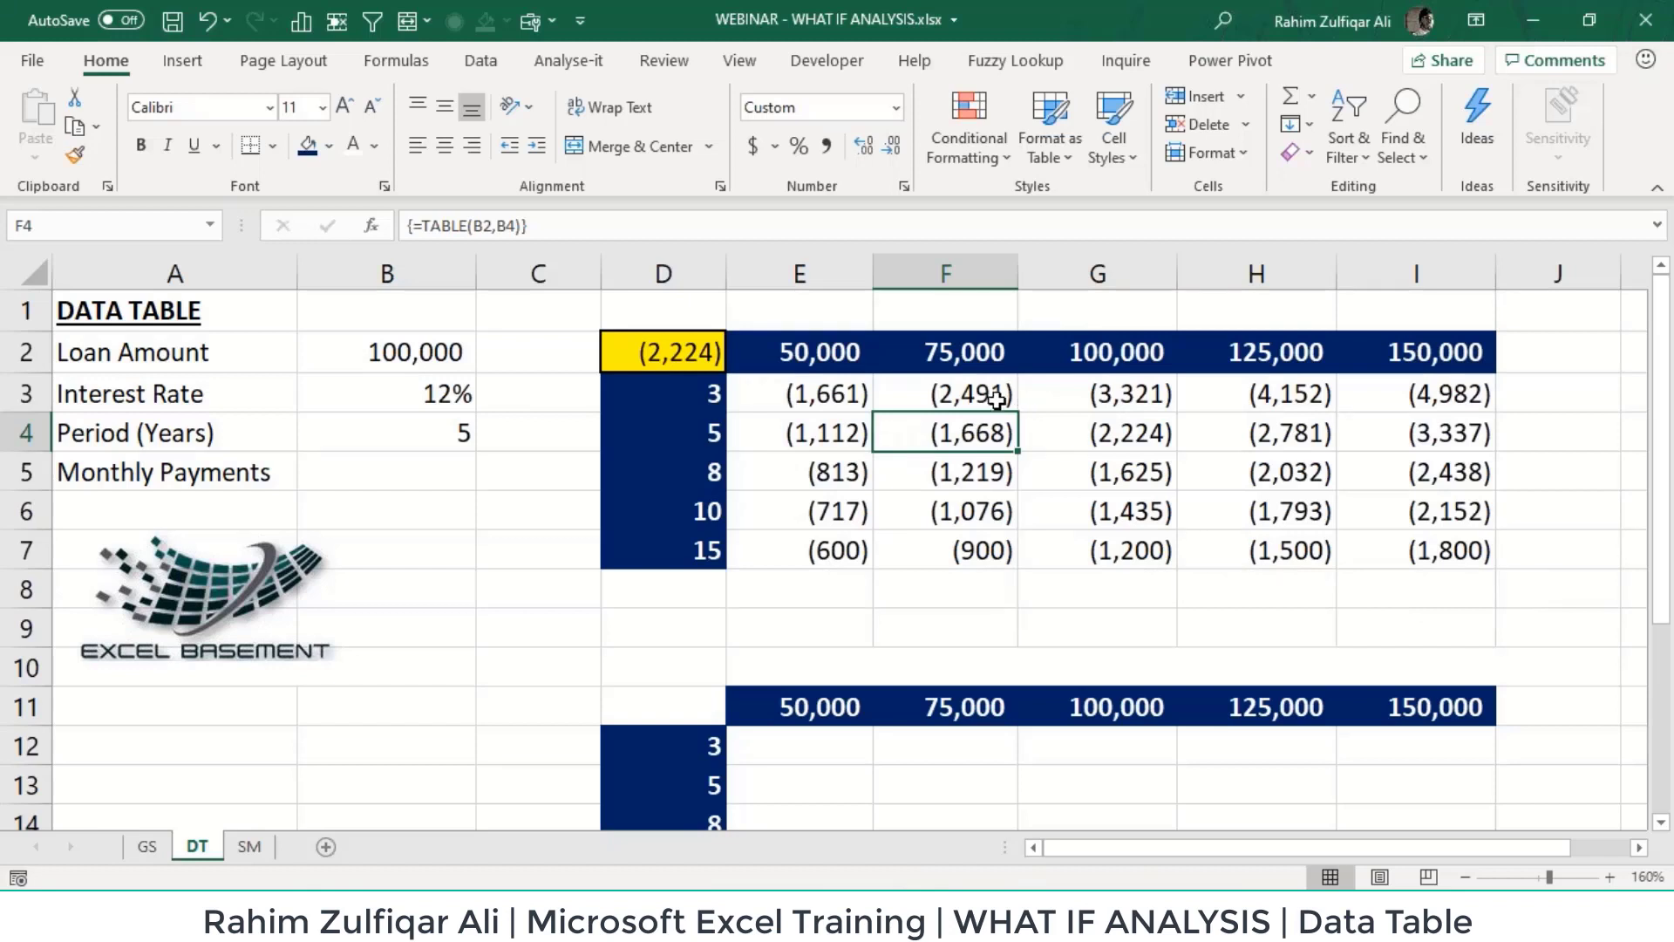
# Step: Compare the inputs in B2 and B4 with the matching table result, and fill that cell, G4, with yellow
pyautogui.click(406, 351)
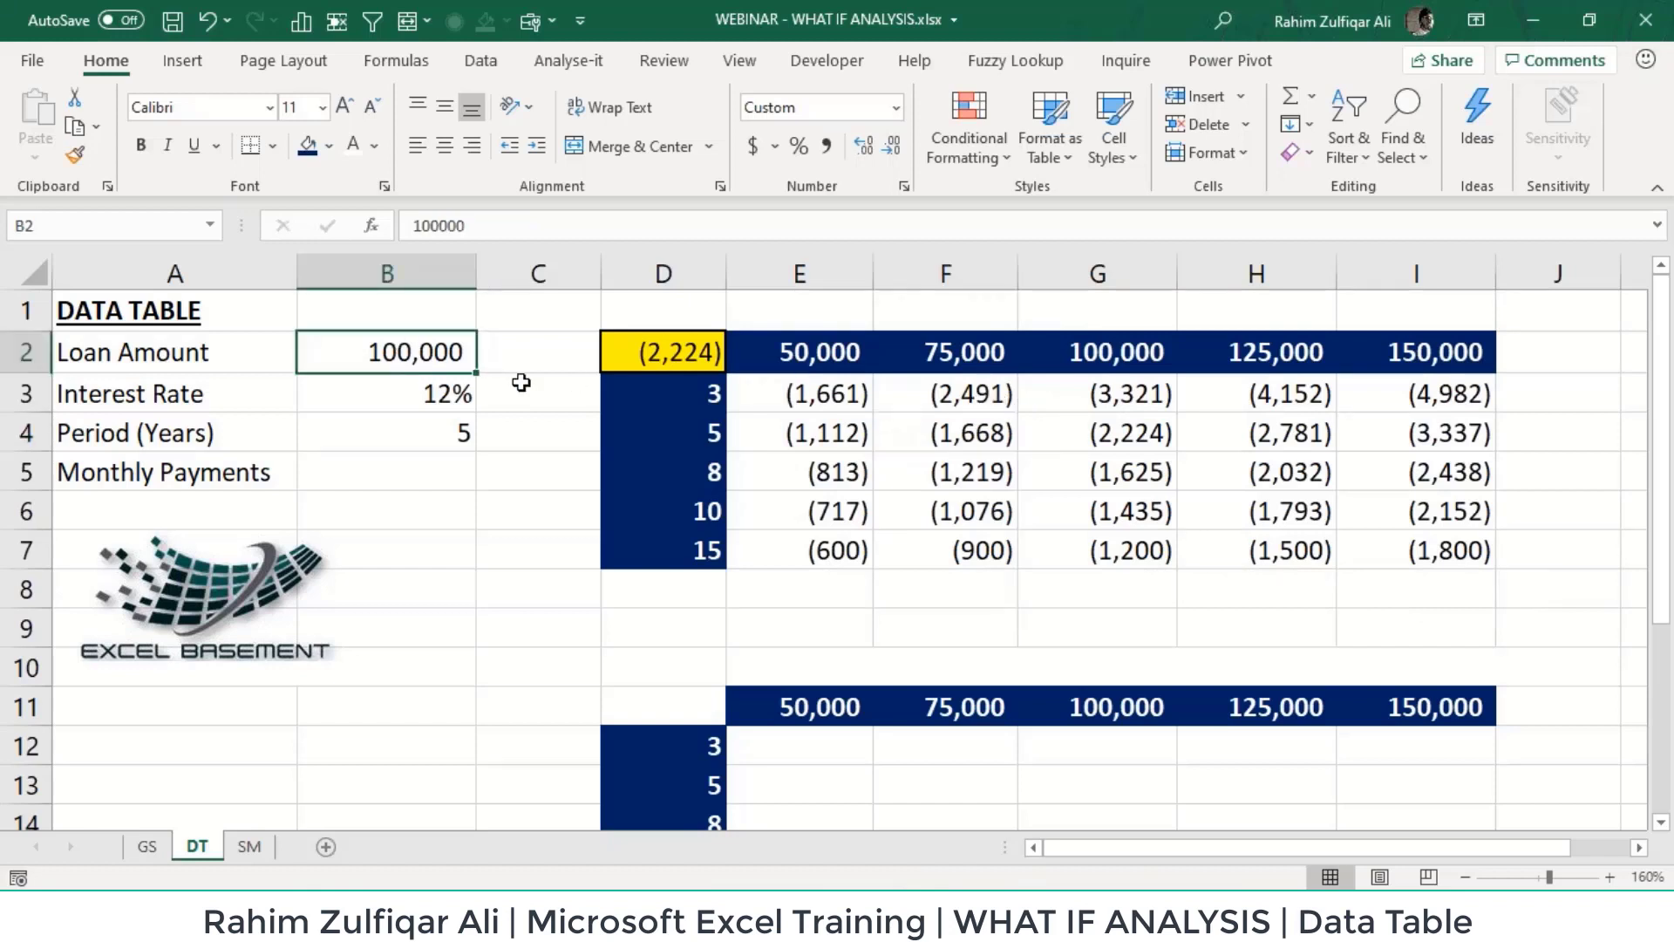
pyautogui.click(401, 433)
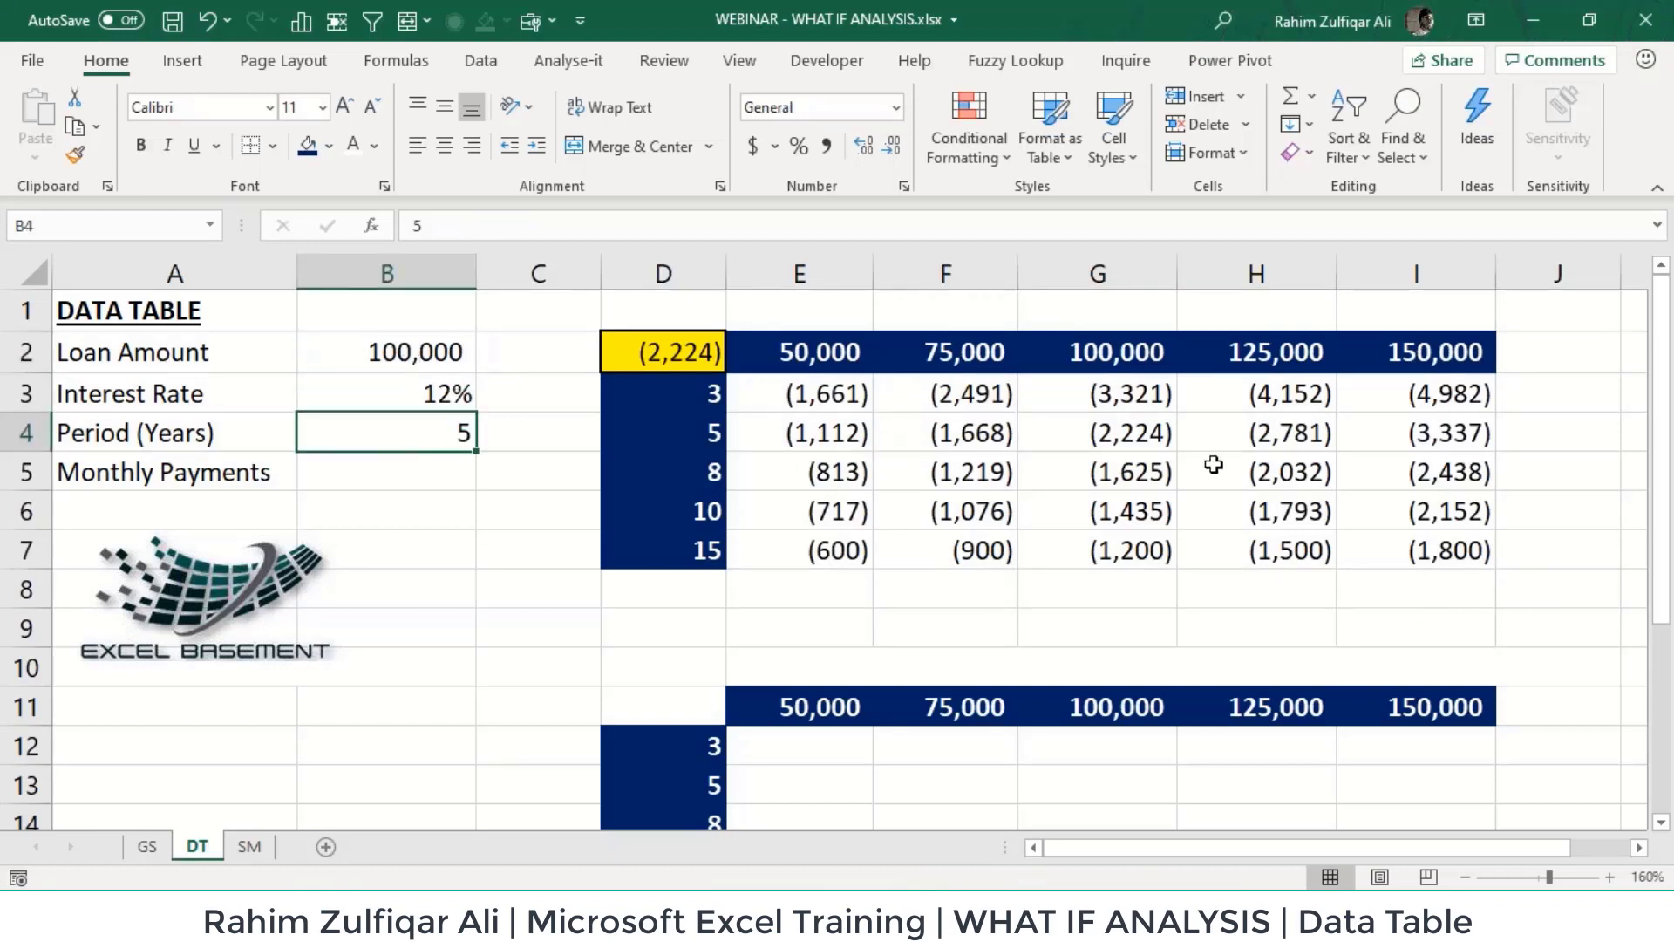
pyautogui.click(711, 433)
pyautogui.click(1131, 433)
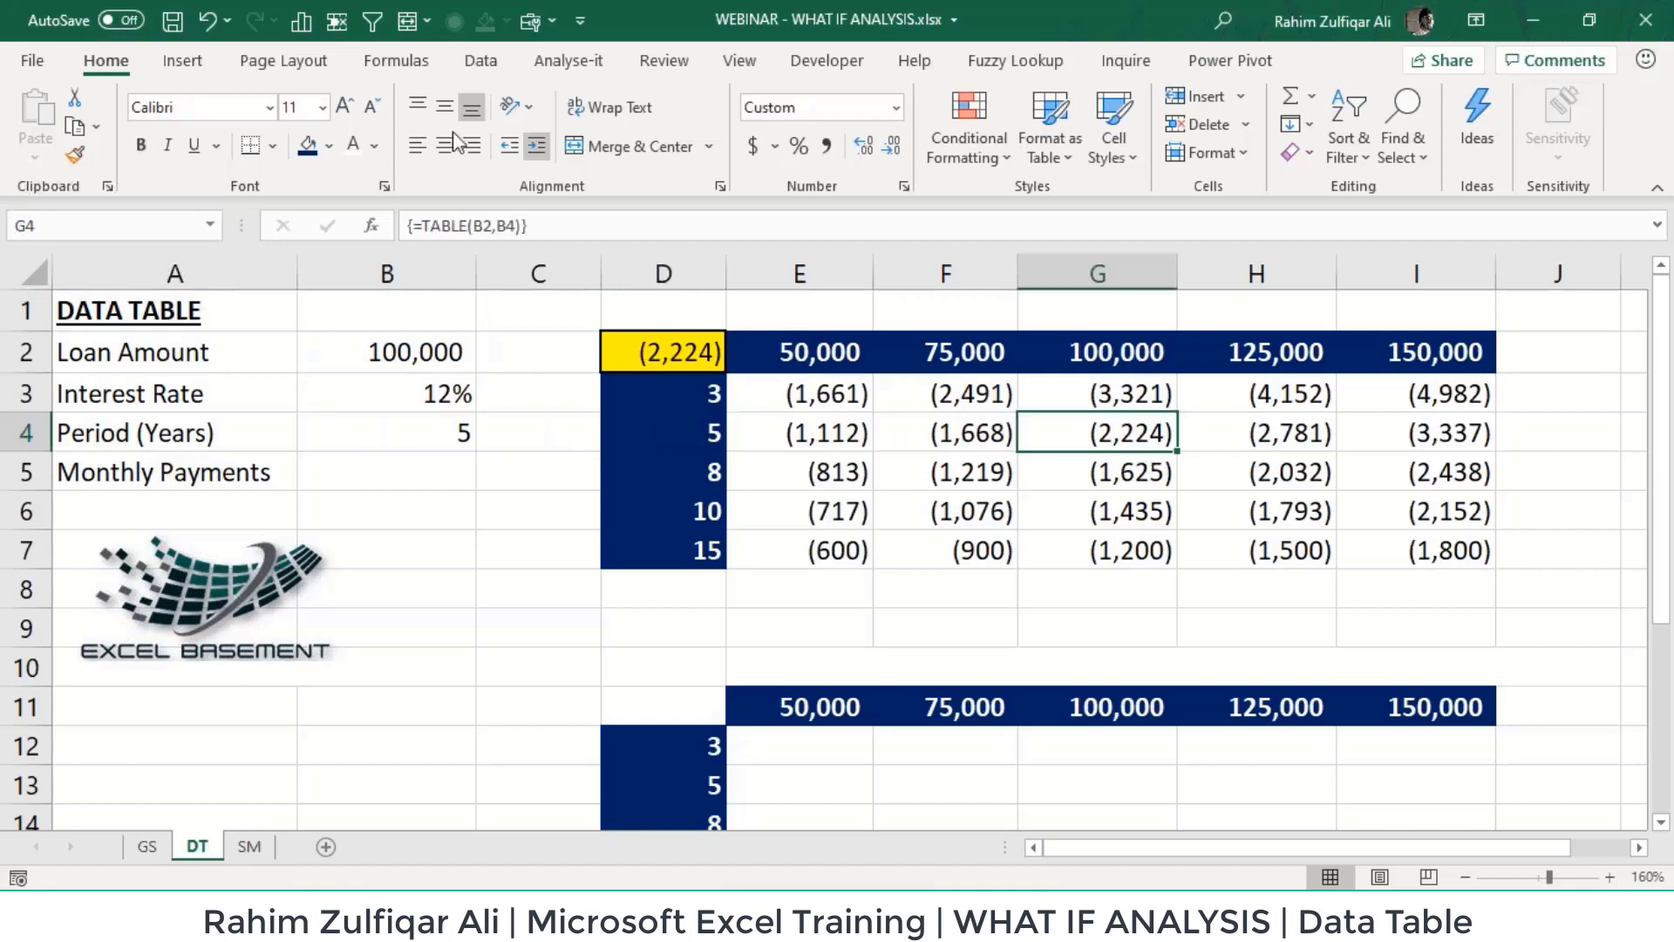
pyautogui.click(329, 145)
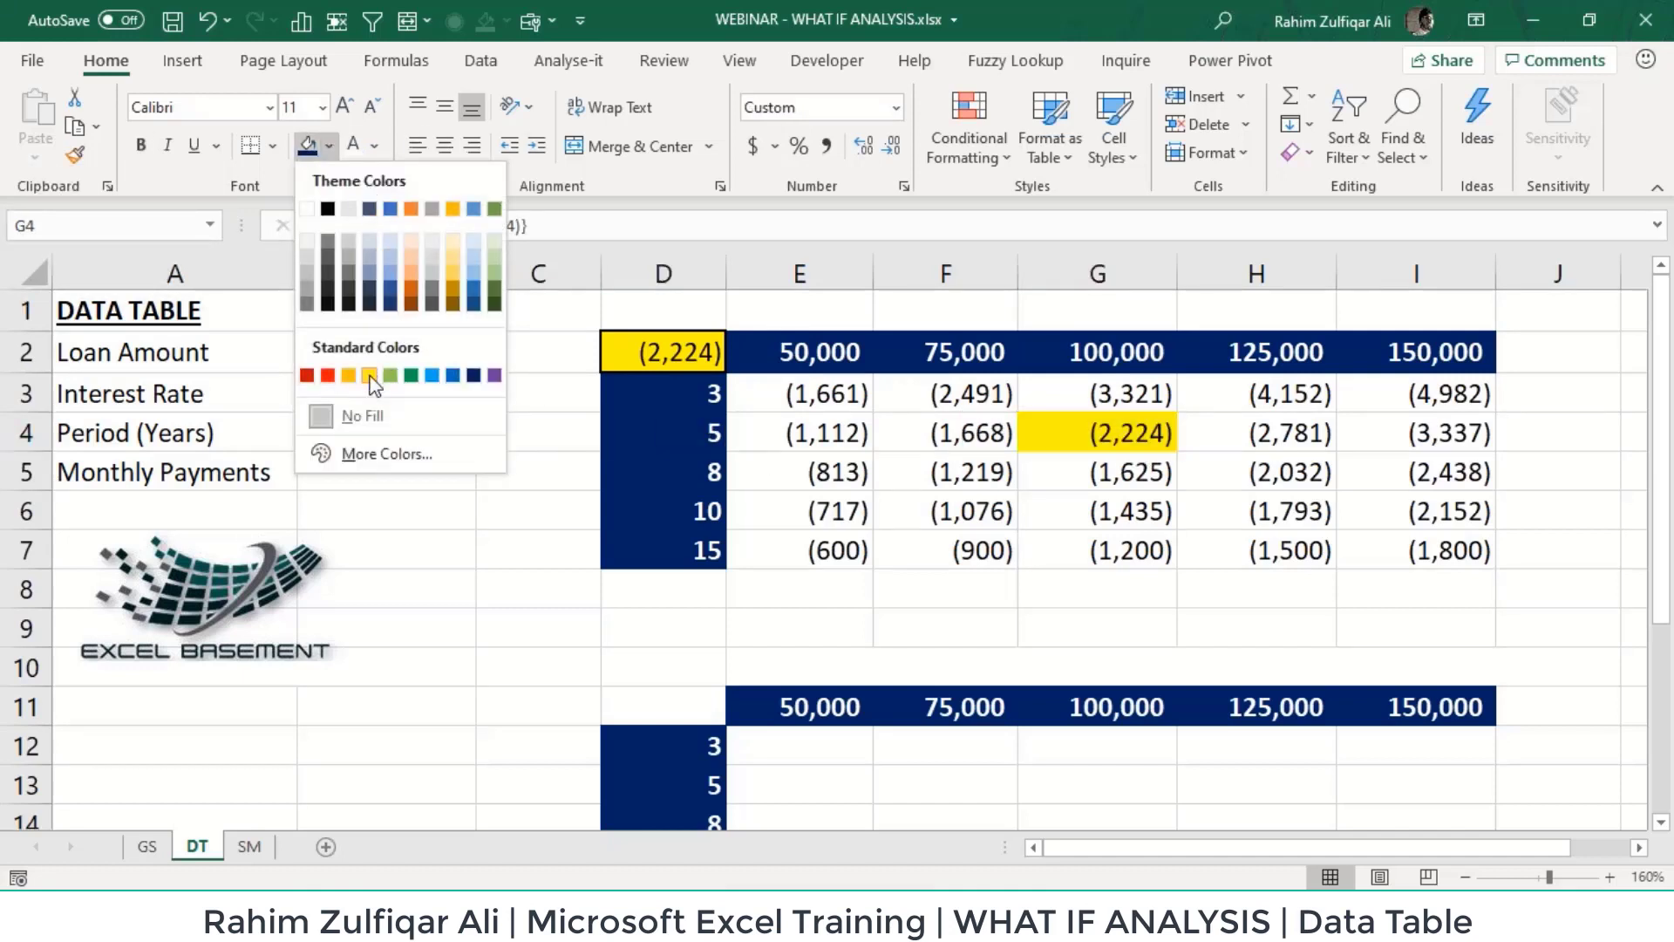
pyautogui.click(369, 377)
pyautogui.click(1212, 542)
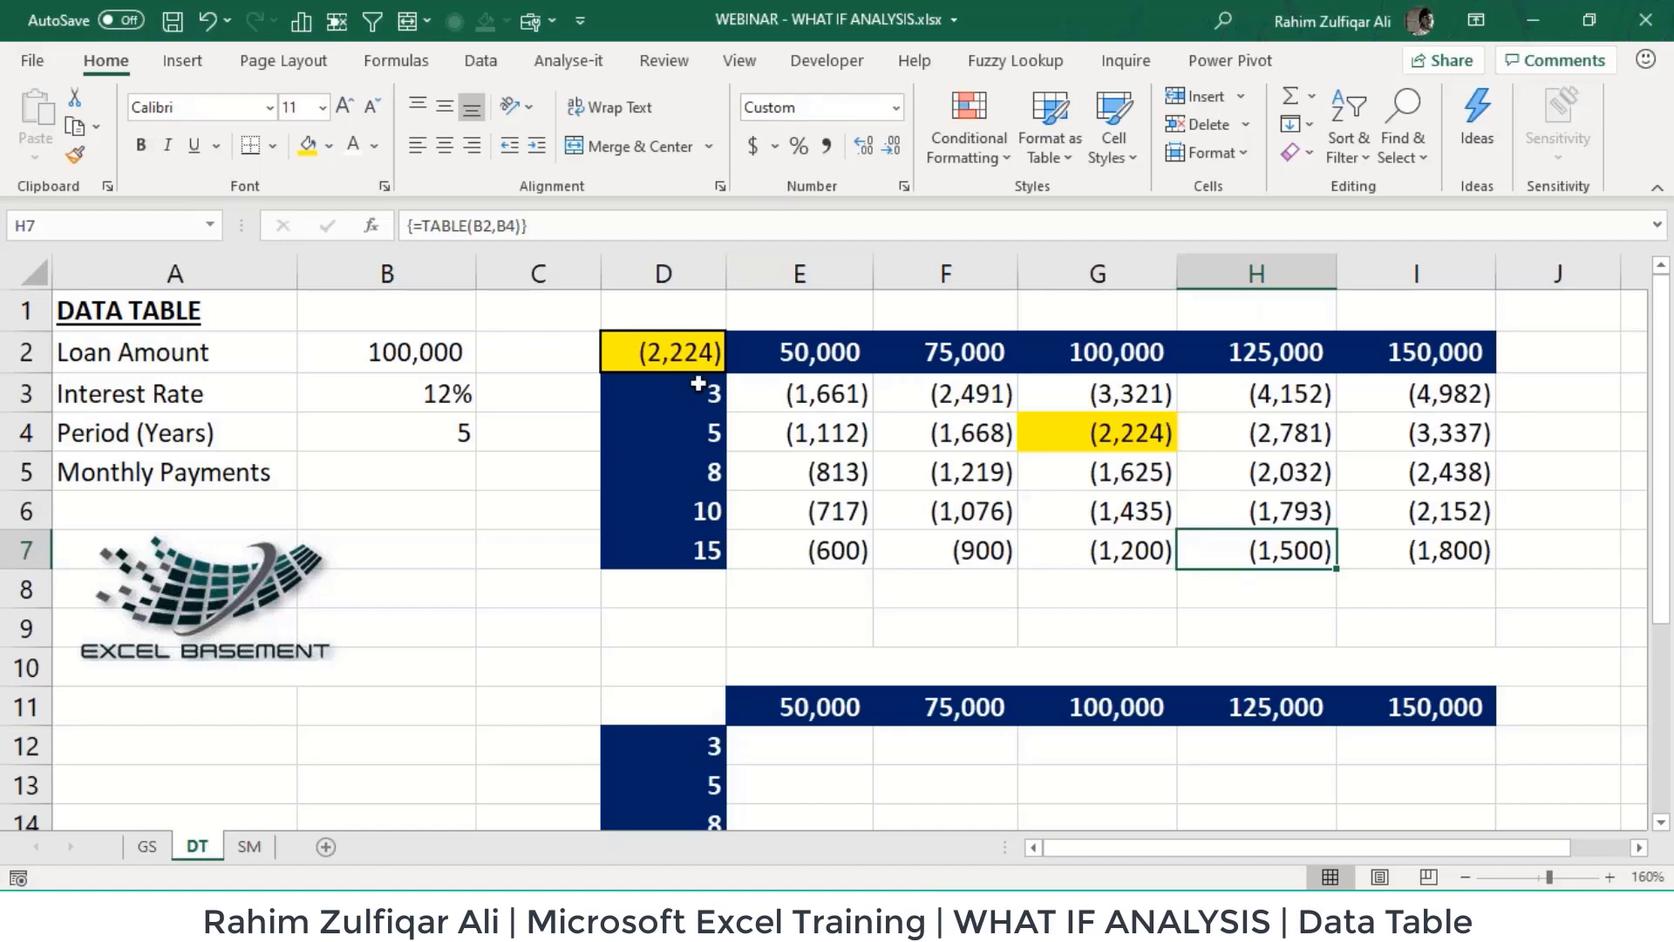
# Step: Examine the PMT formula in D2 and its cell references, plus the data table range D2:I7 that depends on it
pyautogui.click(693, 356)
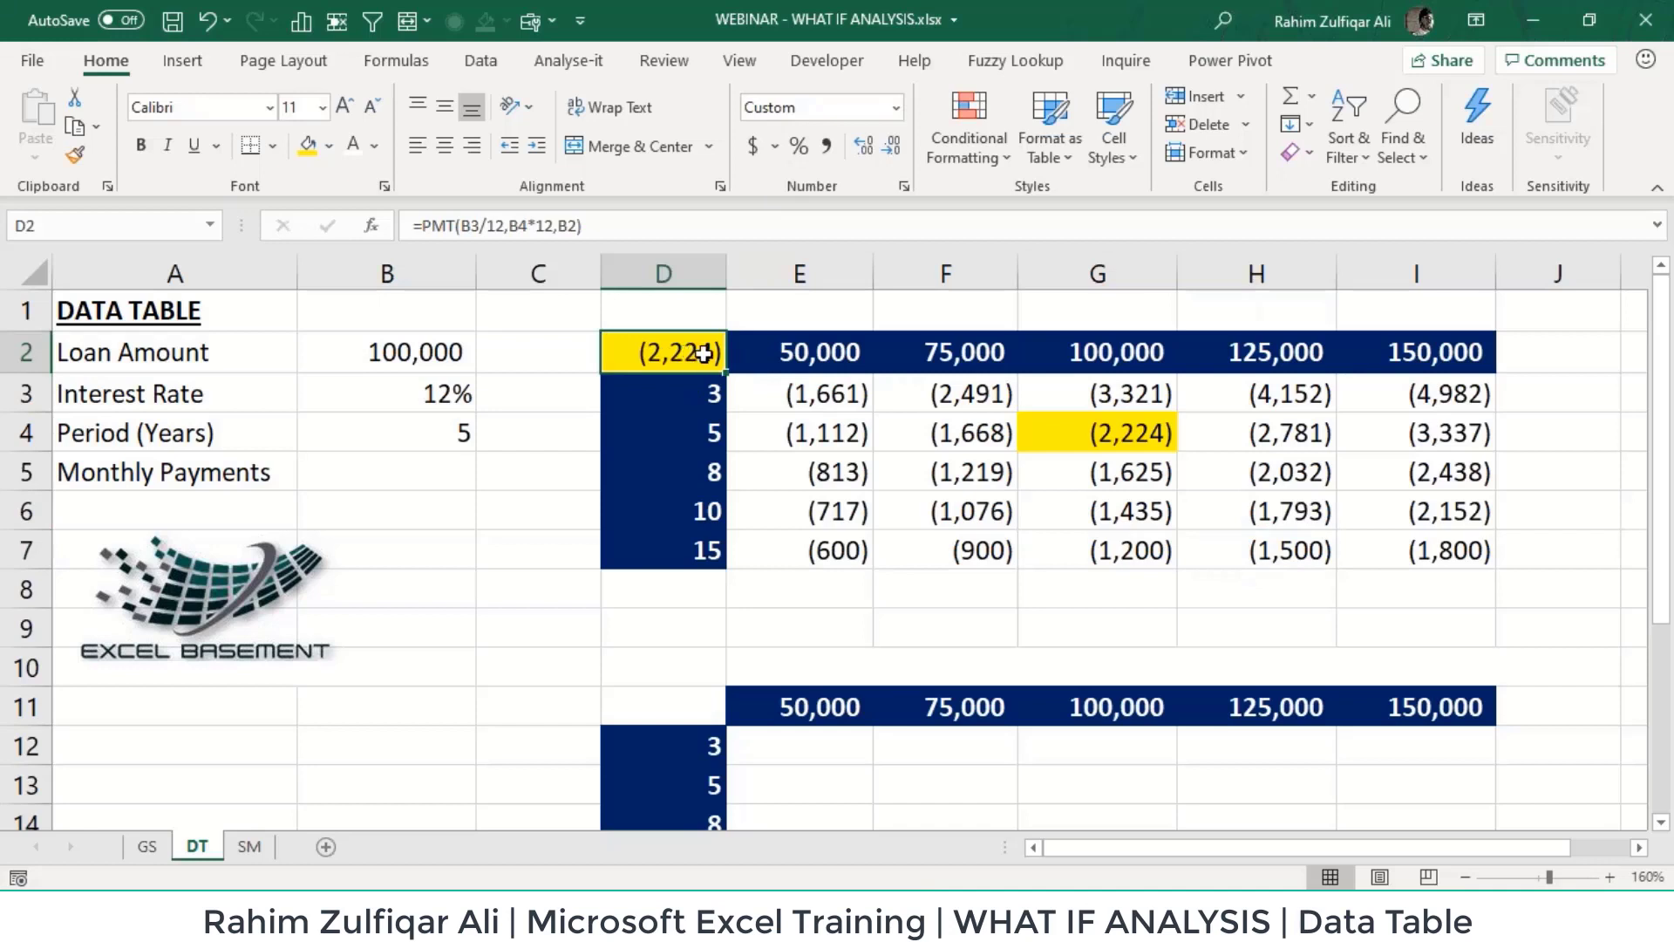
pyautogui.press('F2')
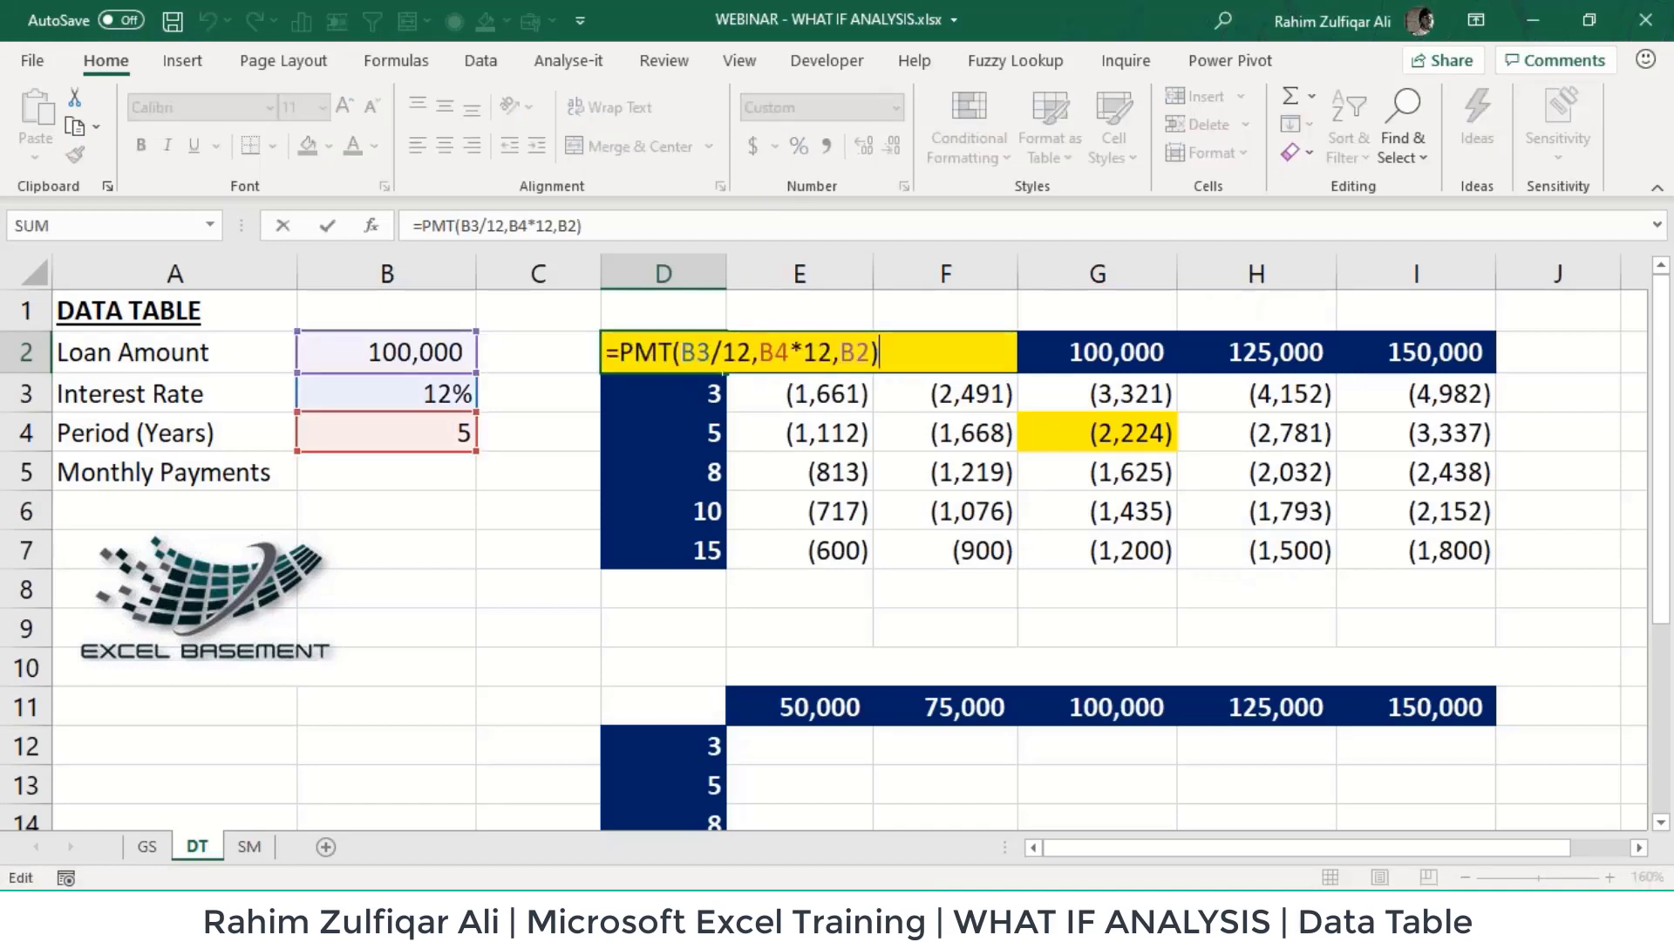
pyautogui.press('Escape')
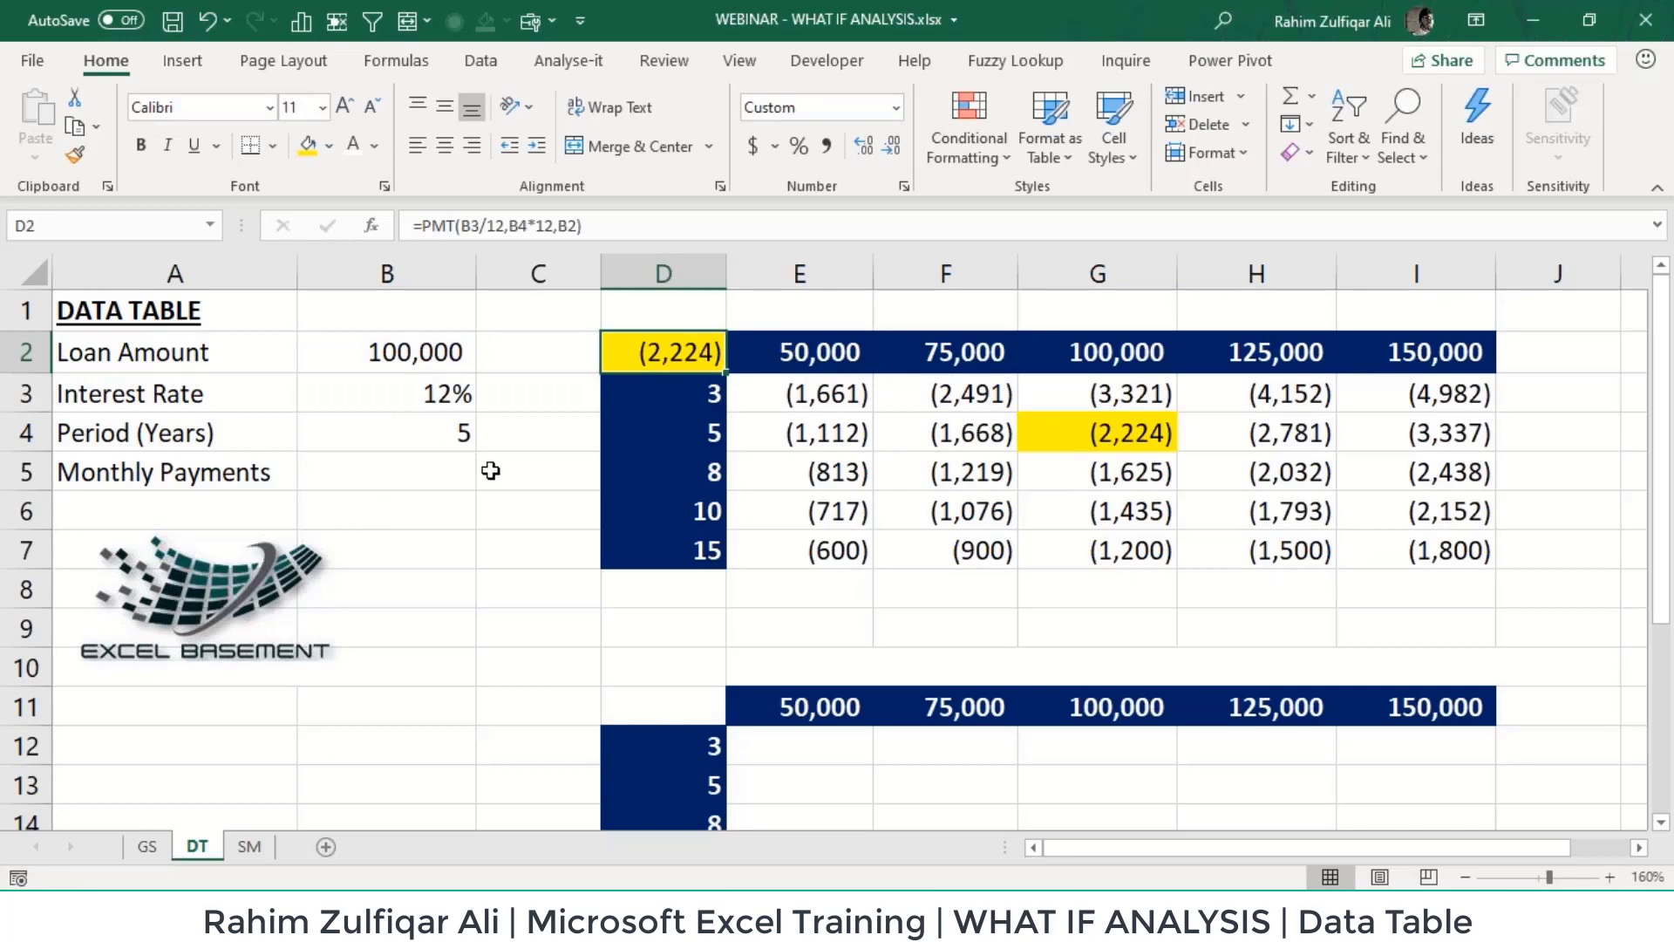
pyautogui.moveTo(808, 403); pyautogui.dragTo(1448, 541)
pyautogui.moveTo(662, 349); pyautogui.dragTo(1398, 545)
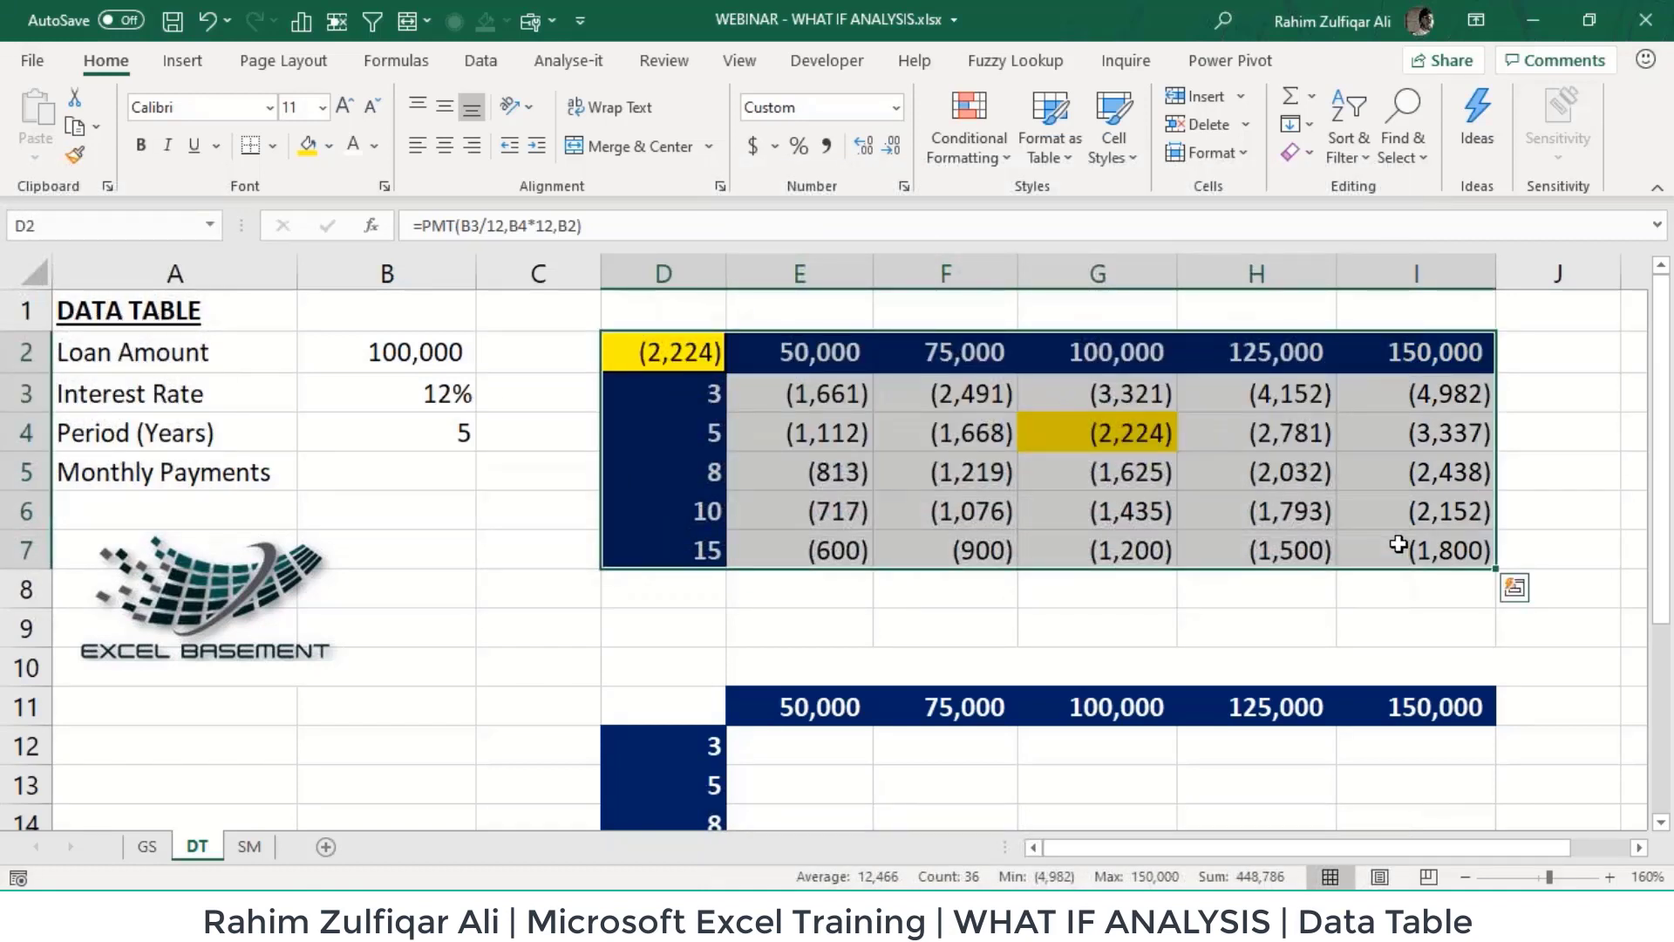
pyautogui.click(841, 473)
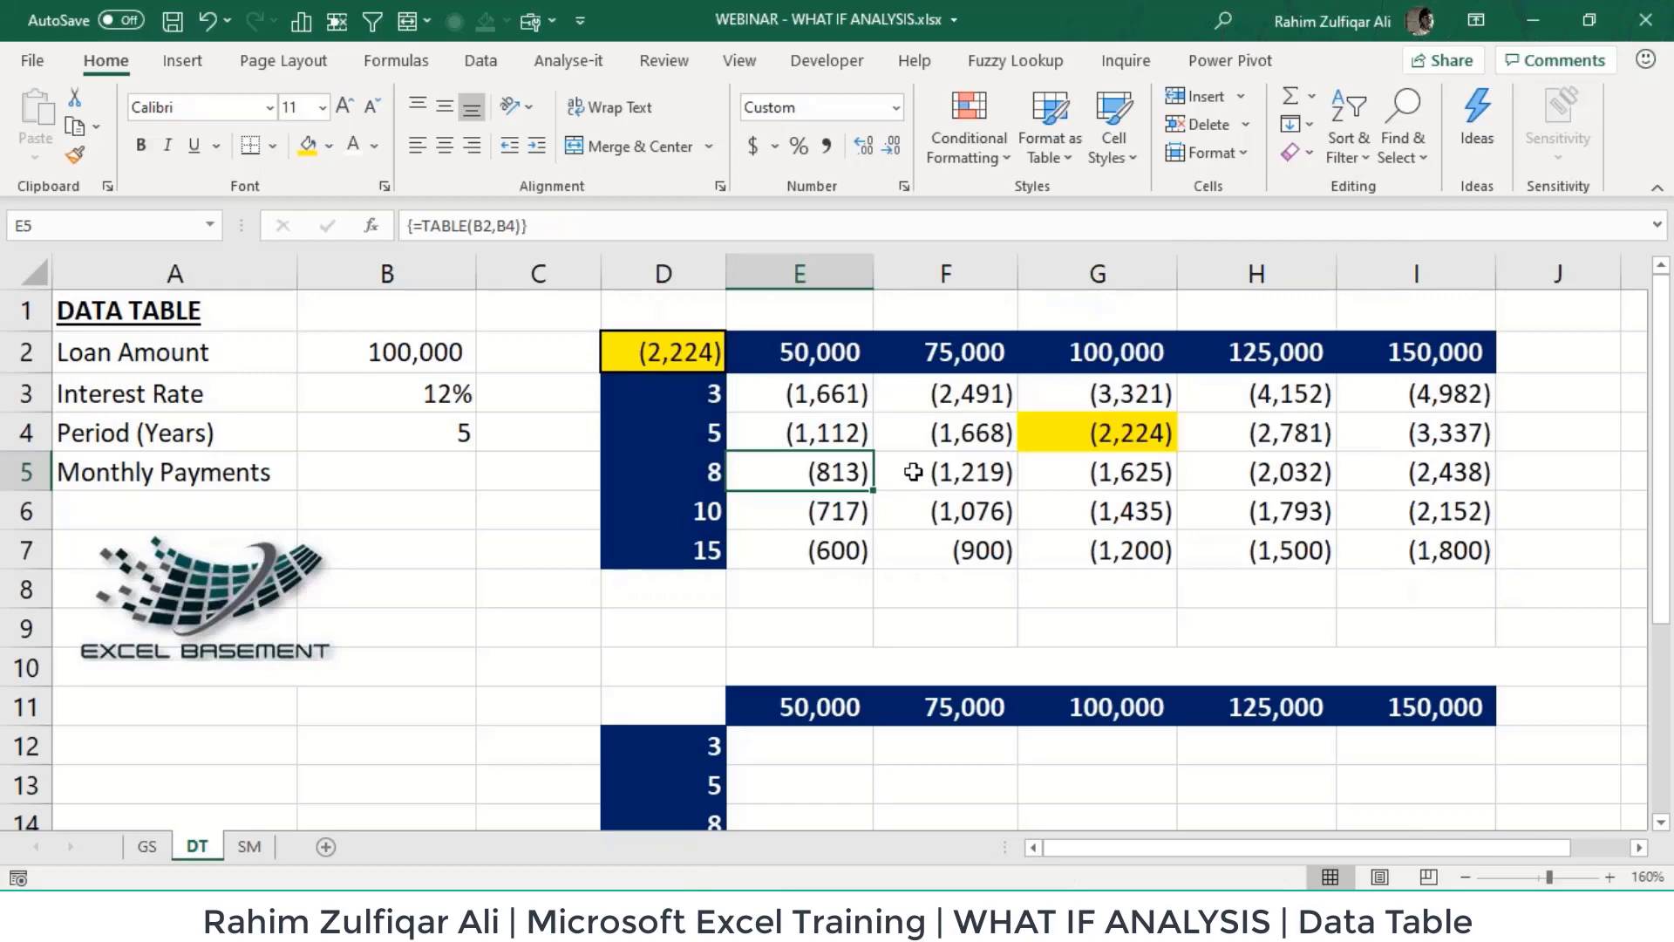
# Step: Reveal the hidden heading in E10 above the lower grid by setting its font colour to black
pyautogui.scroll(-2, 913, 472)
pyautogui.scroll(1, 911, 471)
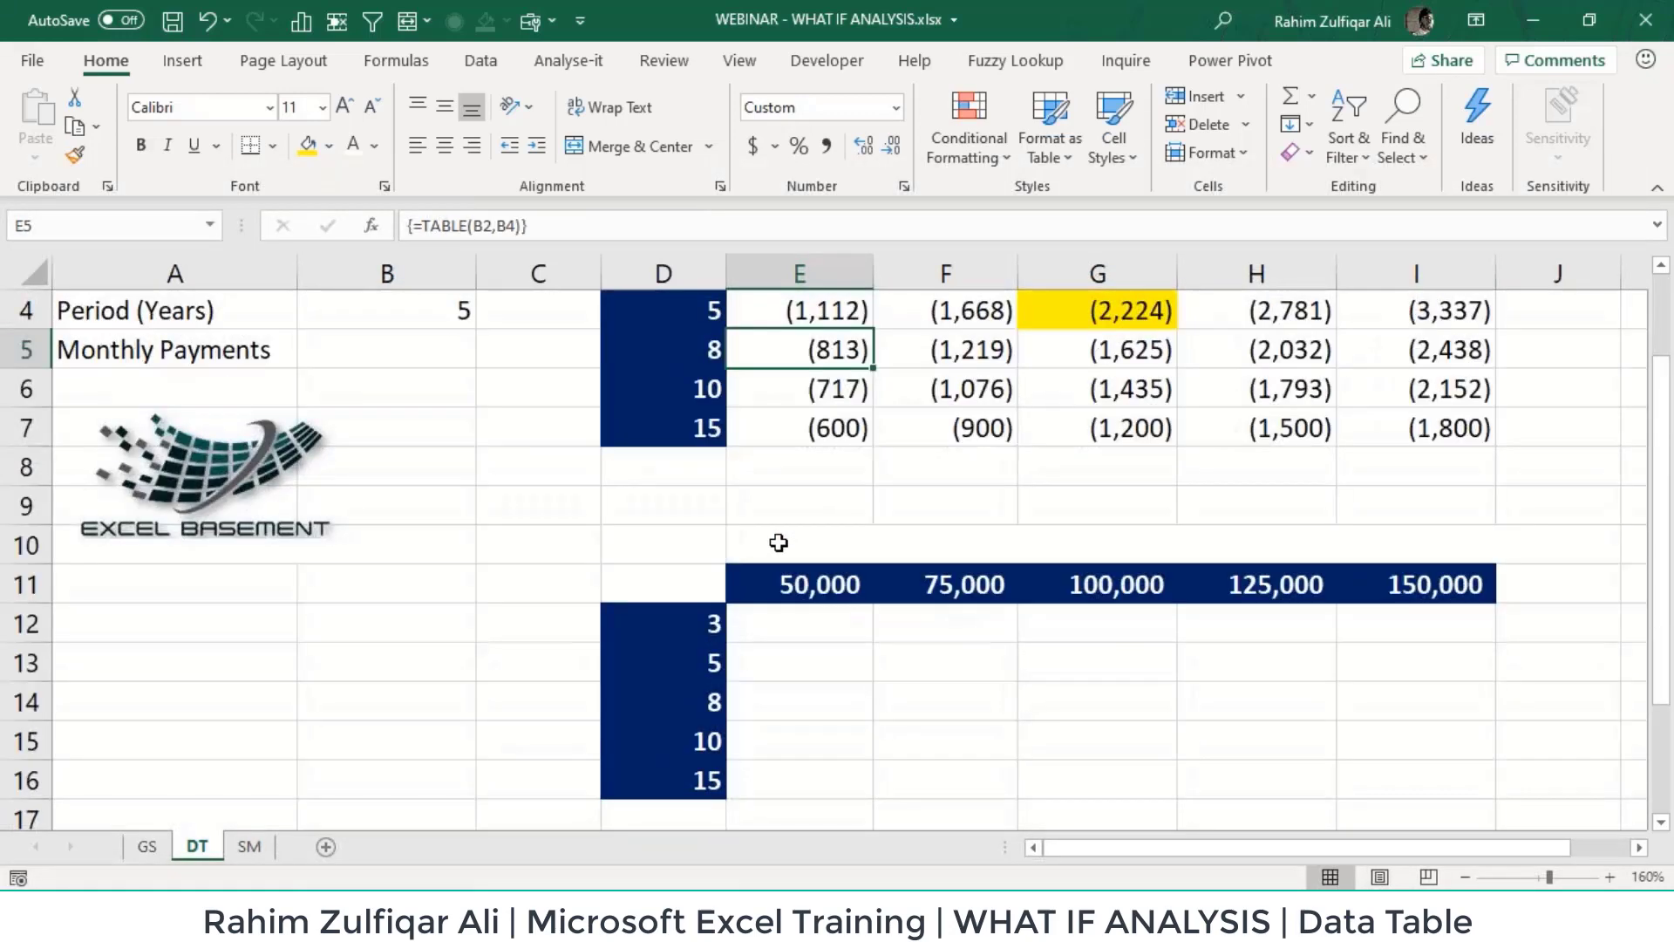
pyautogui.click(777, 541)
pyautogui.scroll(1, 888, 541)
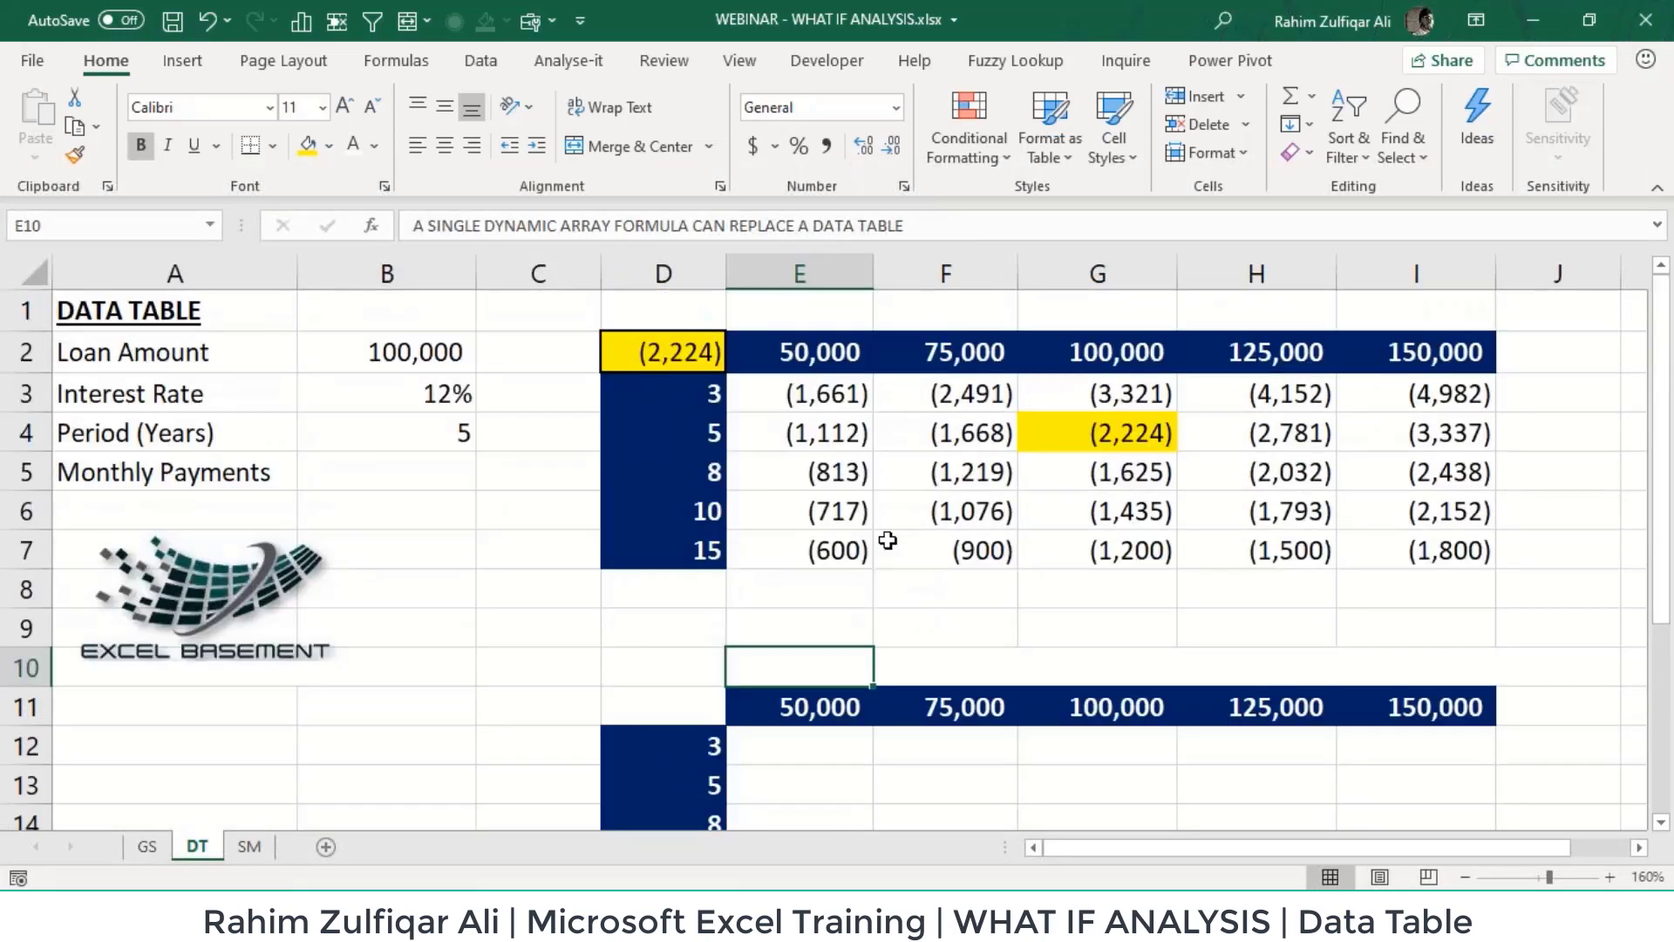
pyautogui.click(374, 146)
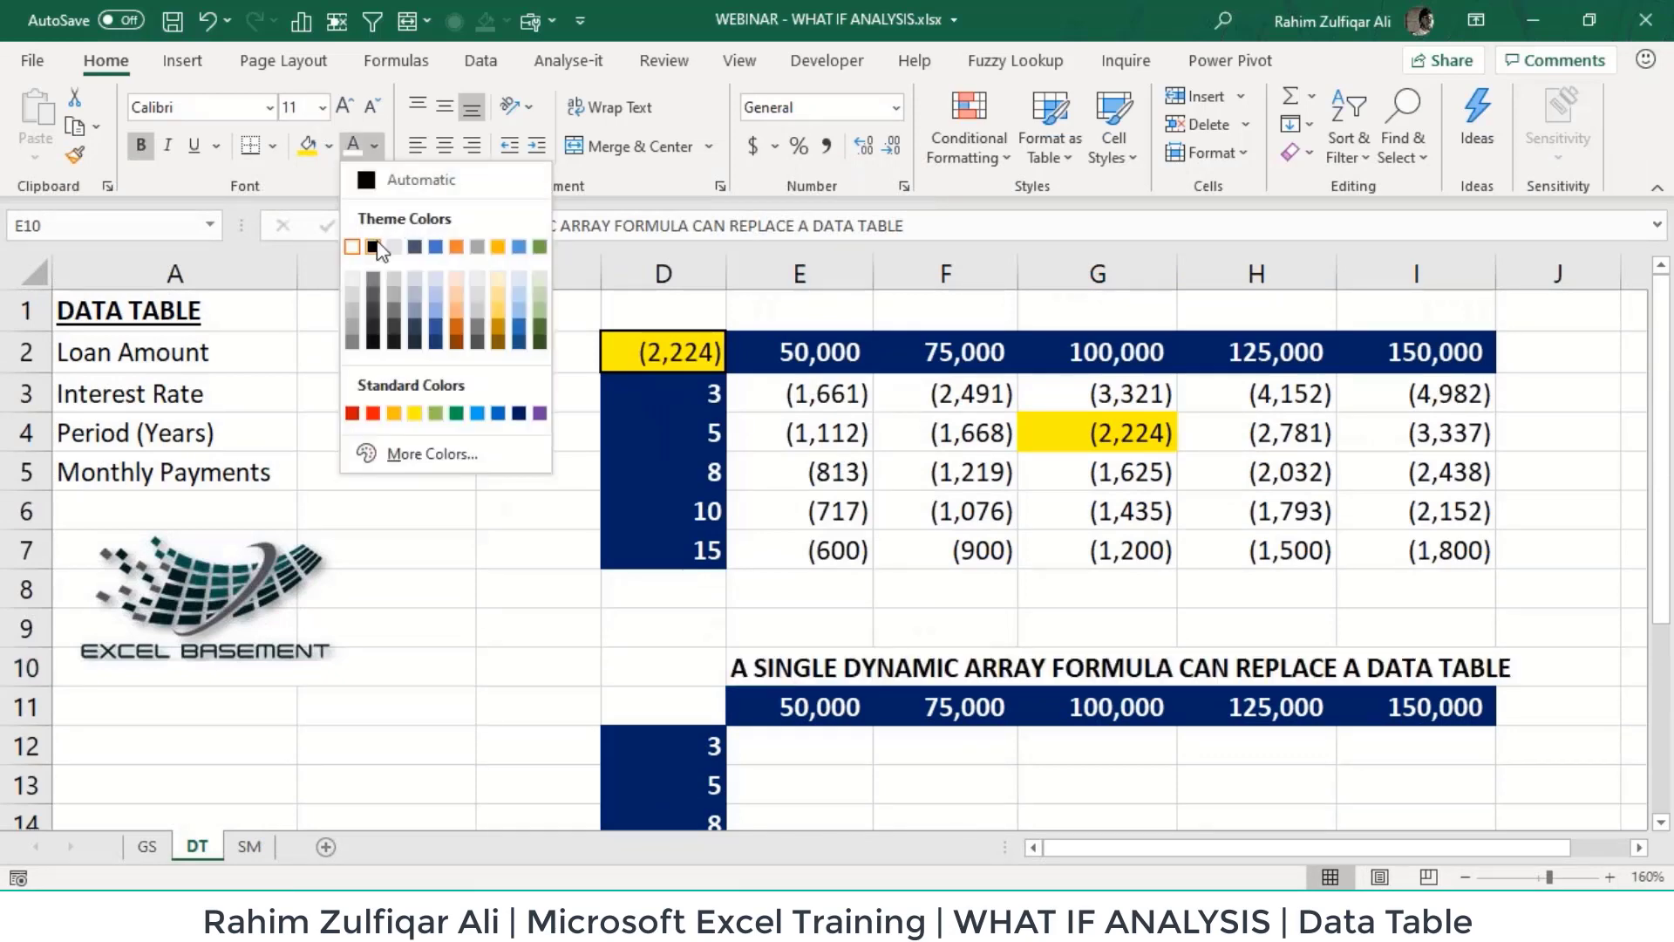
pyautogui.click(373, 248)
# Step: Set the font colour of A11:B18, beside the lower grid, to black
pyautogui.scroll(-4, 602, 576)
pyautogui.scroll(2, 534, 471)
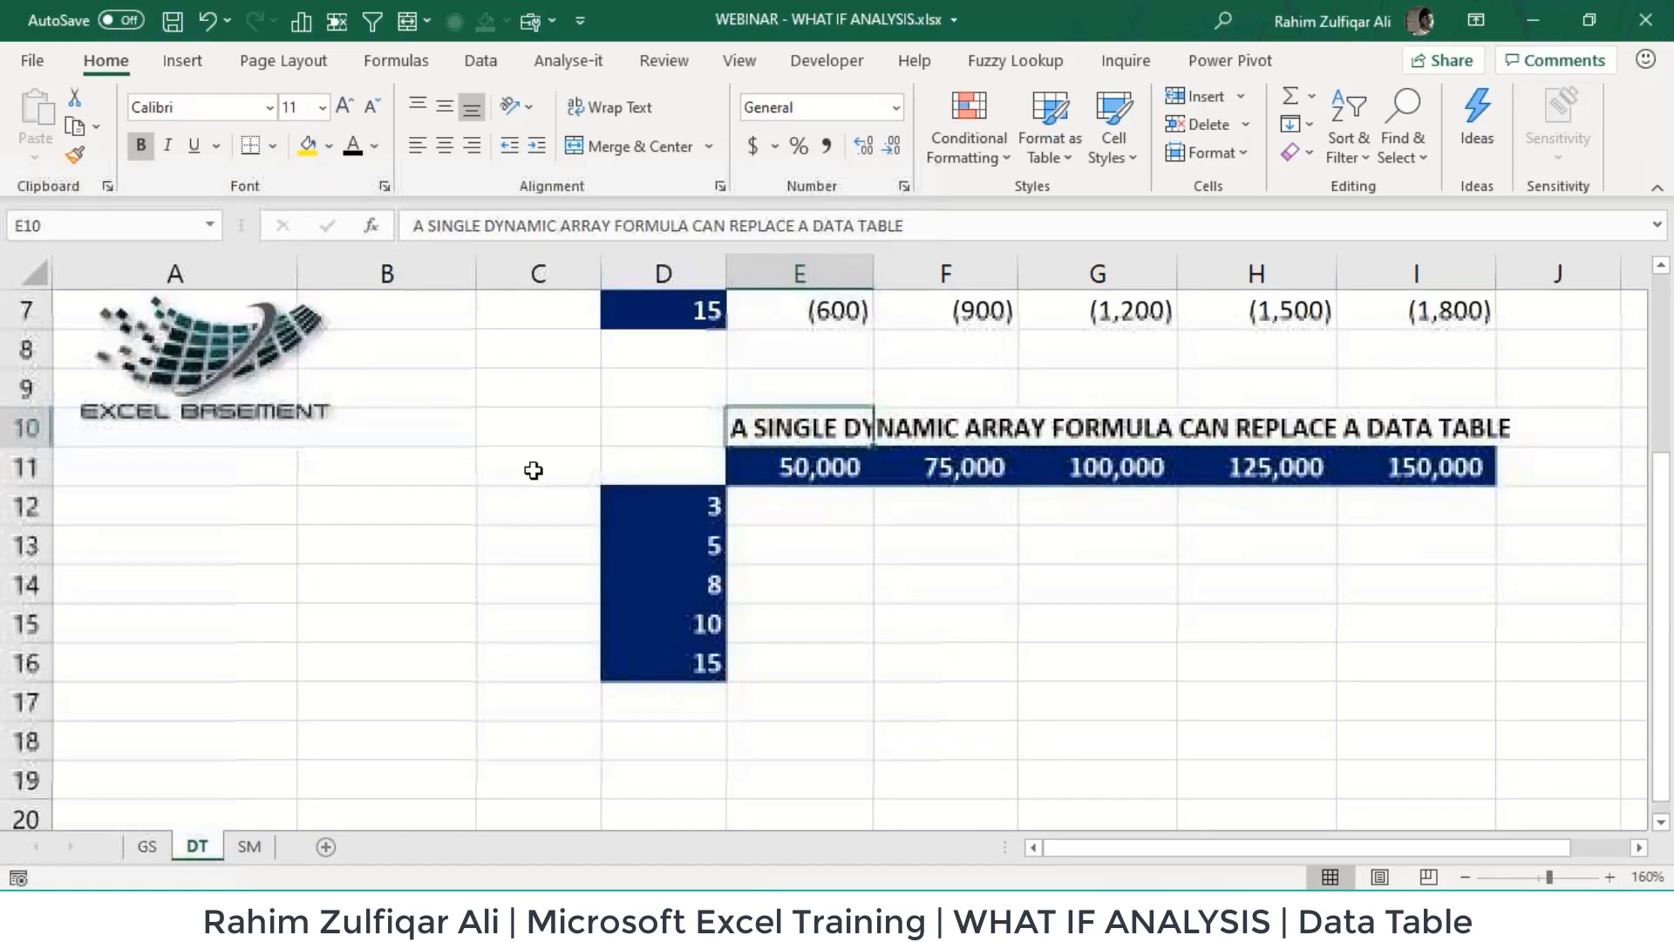
pyautogui.moveTo(131, 471); pyautogui.dragTo(456, 744)
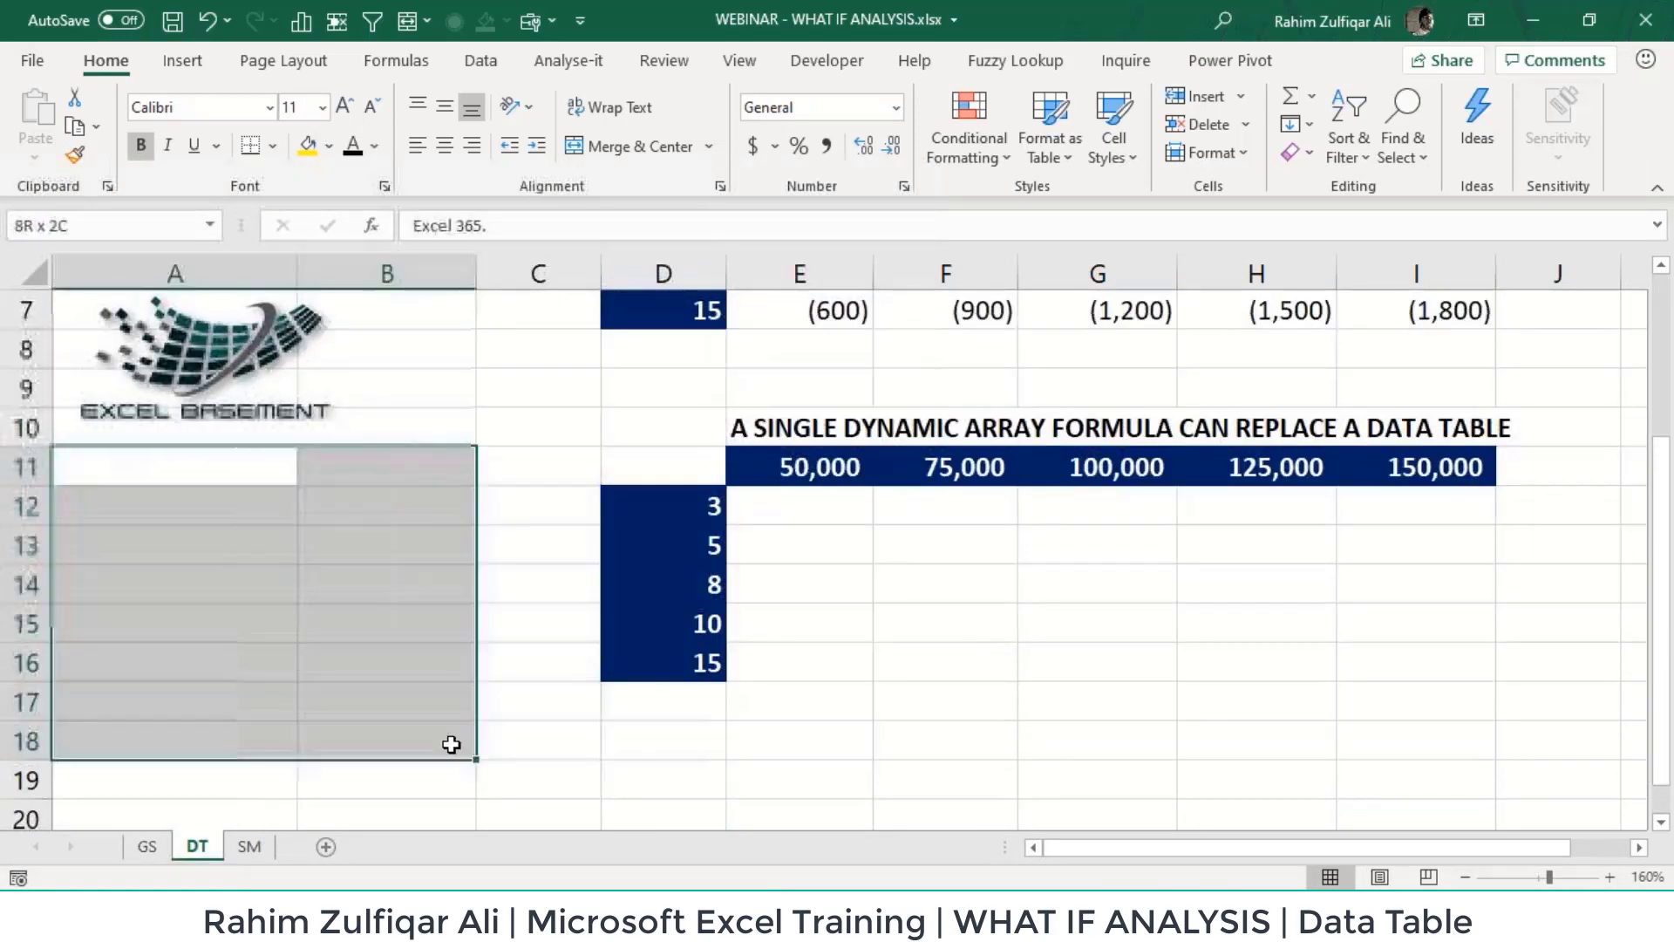
pyautogui.click(348, 155)
pyautogui.scroll(2, 307, 430)
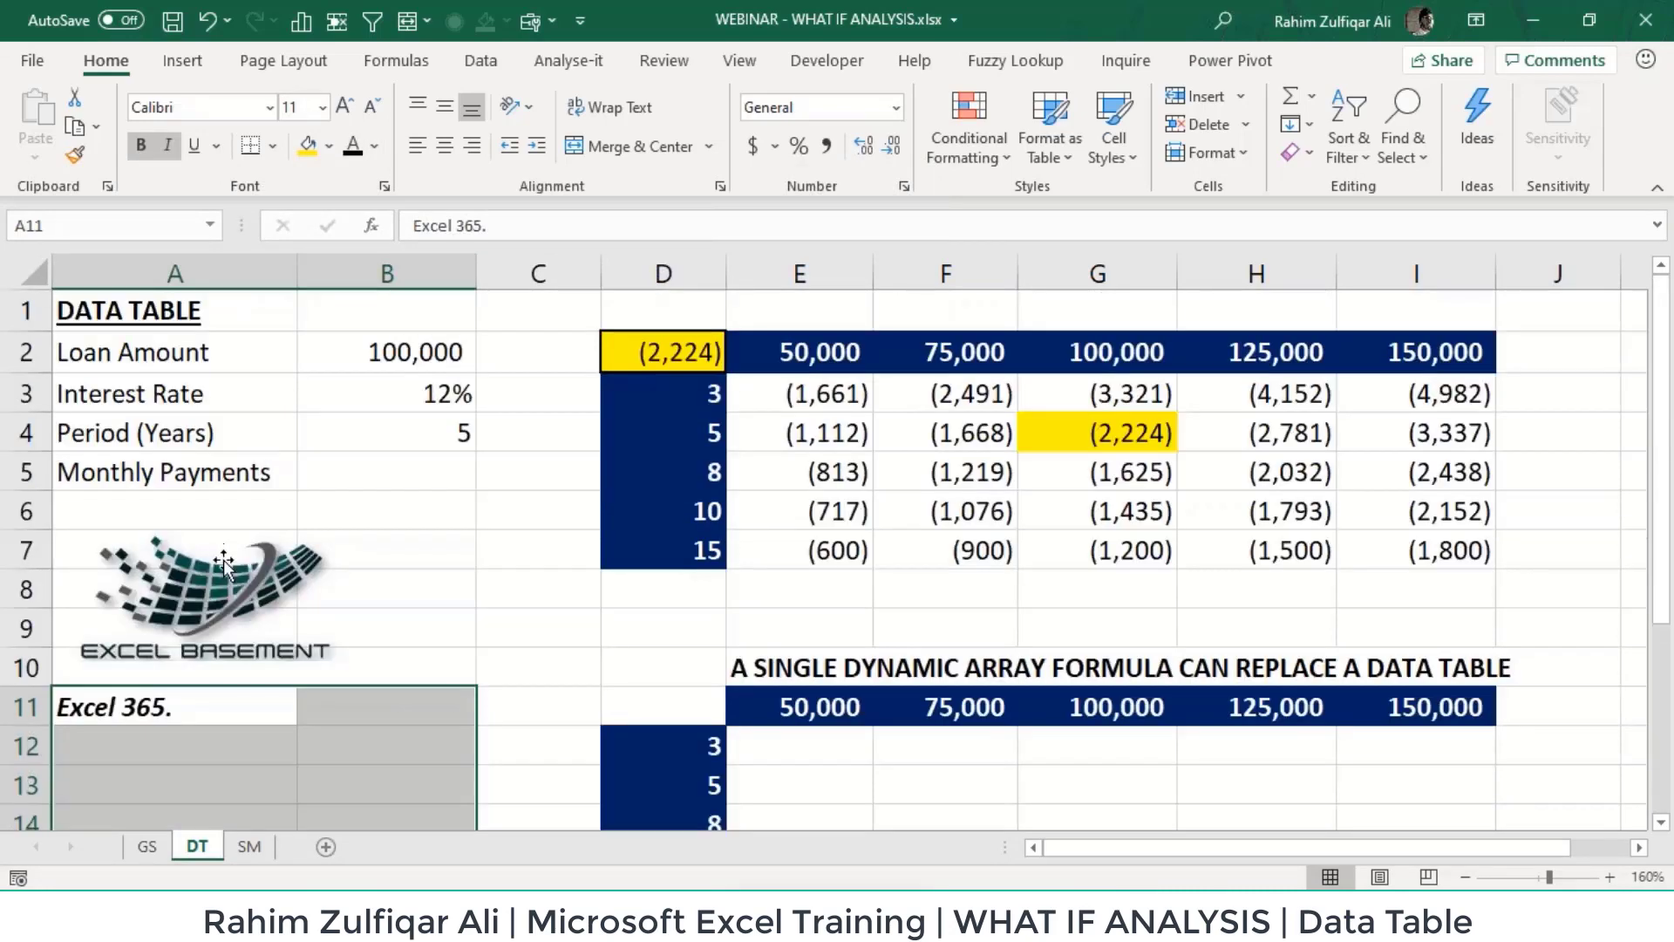
# Step: Move the Excel Basement logo over columns B and C, and set the font colour of A7:B13 to black
pyautogui.moveTo(224, 563); pyautogui.dragTo(495, 501)
pyautogui.moveTo(117, 553); pyautogui.dragTo(384, 785)
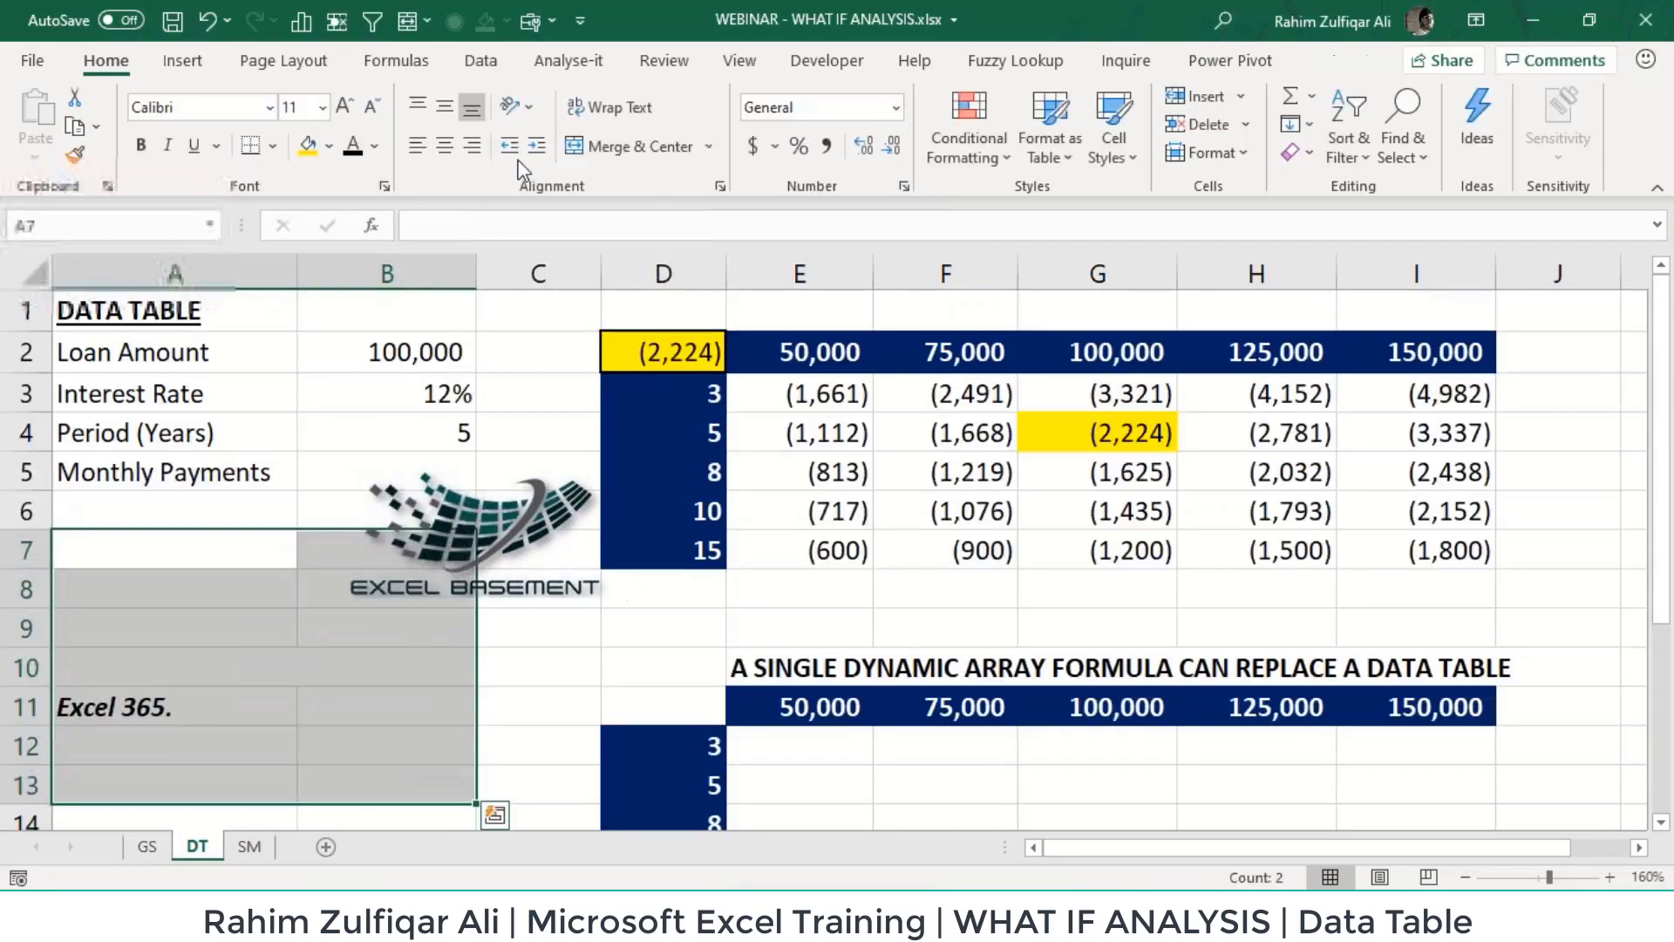
pyautogui.click(352, 146)
pyautogui.click(683, 672)
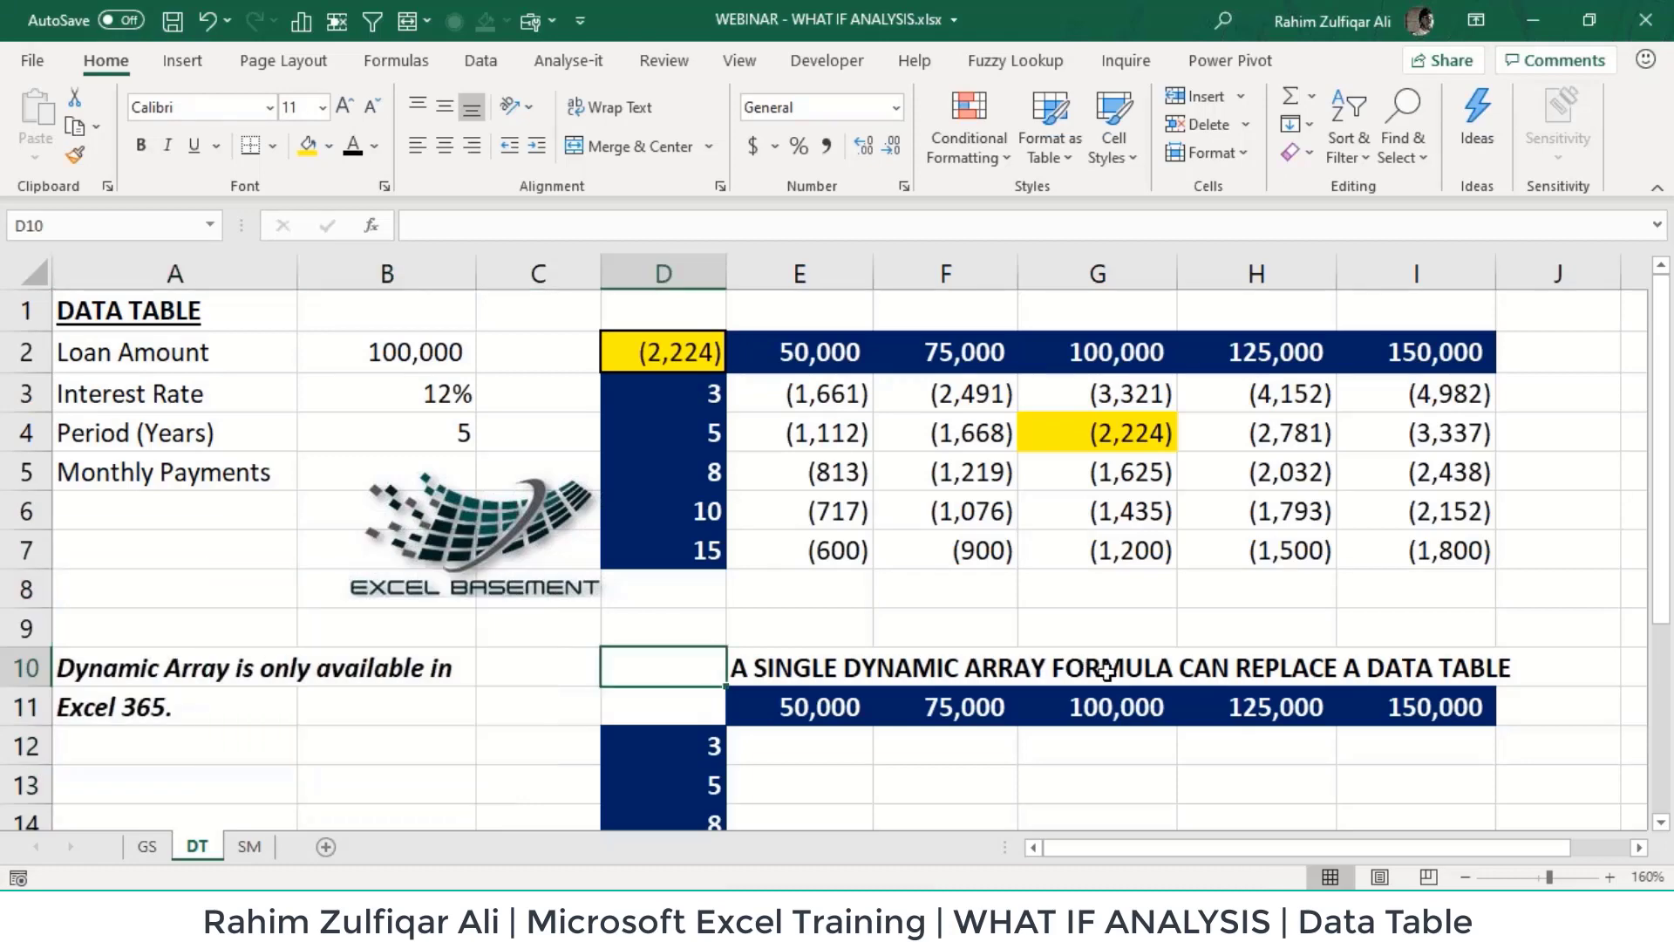
# Step: Start a PMT formula in E12 of the lower grid, with B3/12 as the monthly rate
pyautogui.scroll(-1, 1132, 674)
pyautogui.scroll(1, 1132, 674)
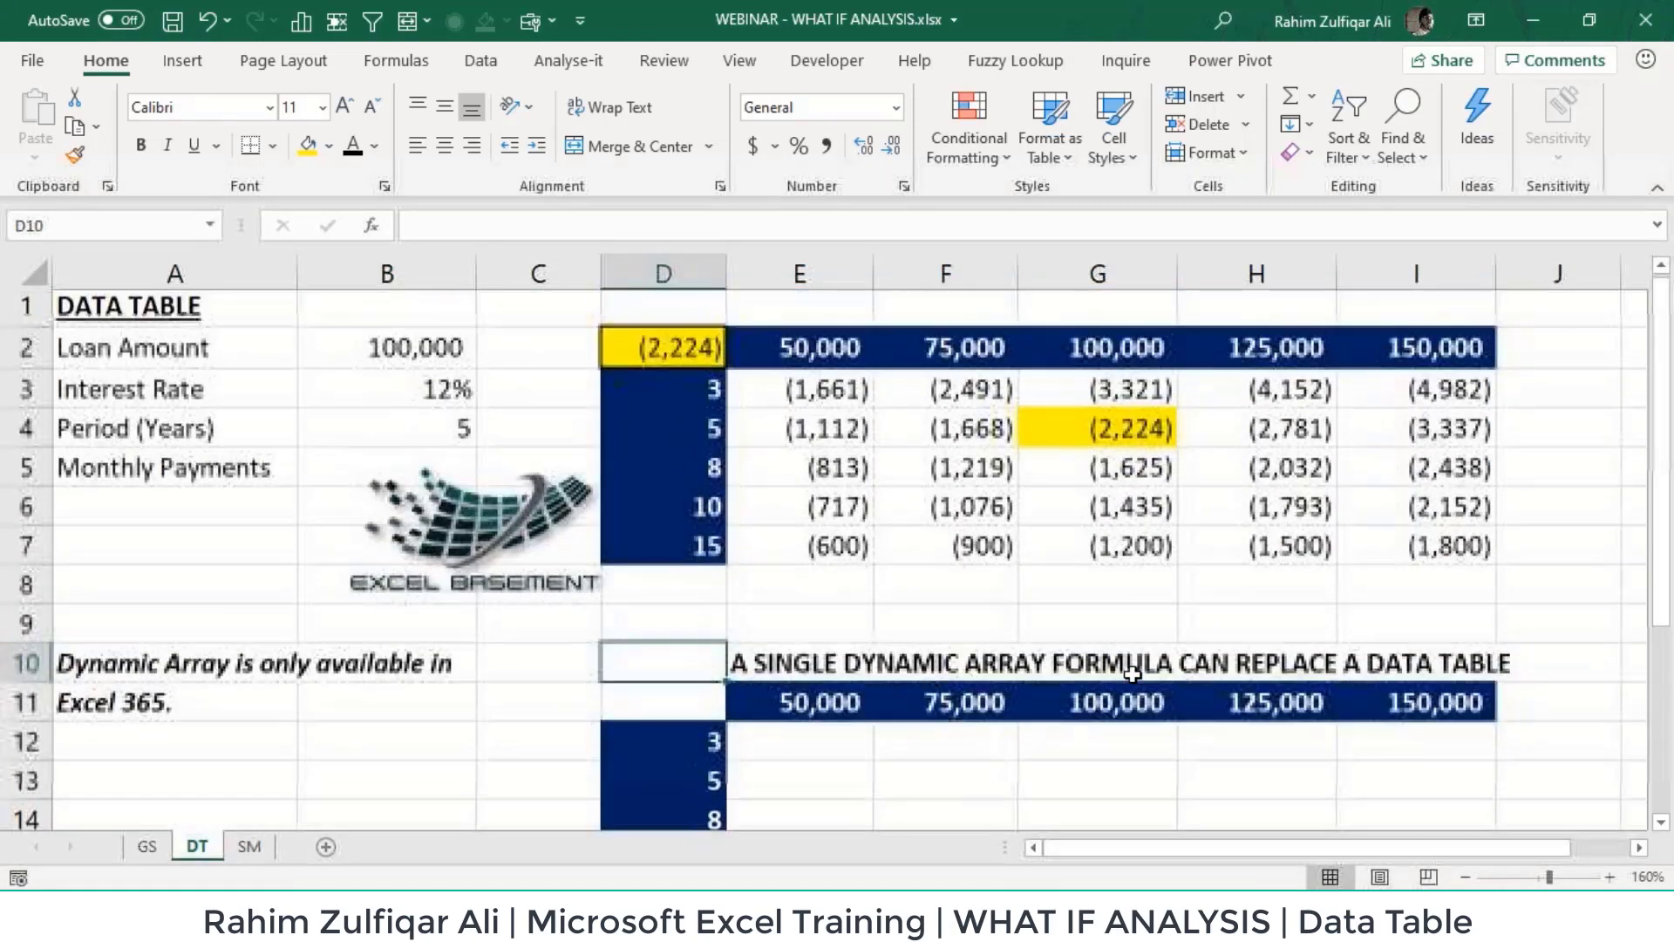
pyautogui.scroll(-1, 1132, 674)
pyautogui.scroll(1, 1132, 674)
pyautogui.scroll(-2, 1047, 645)
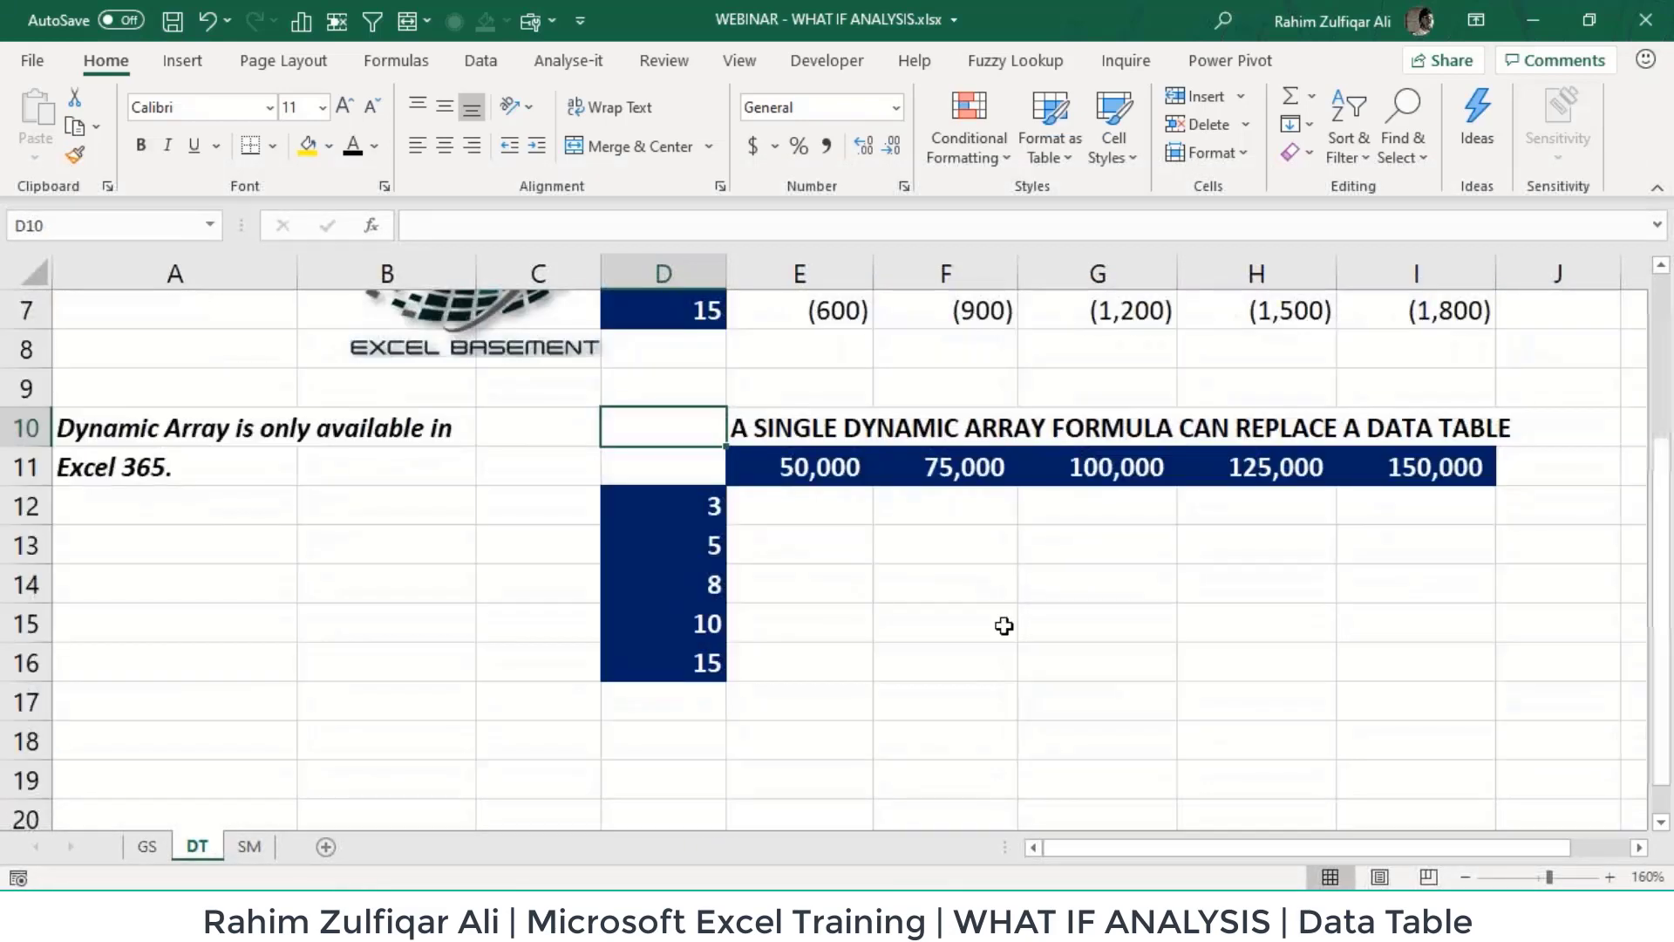
pyautogui.click(829, 512)
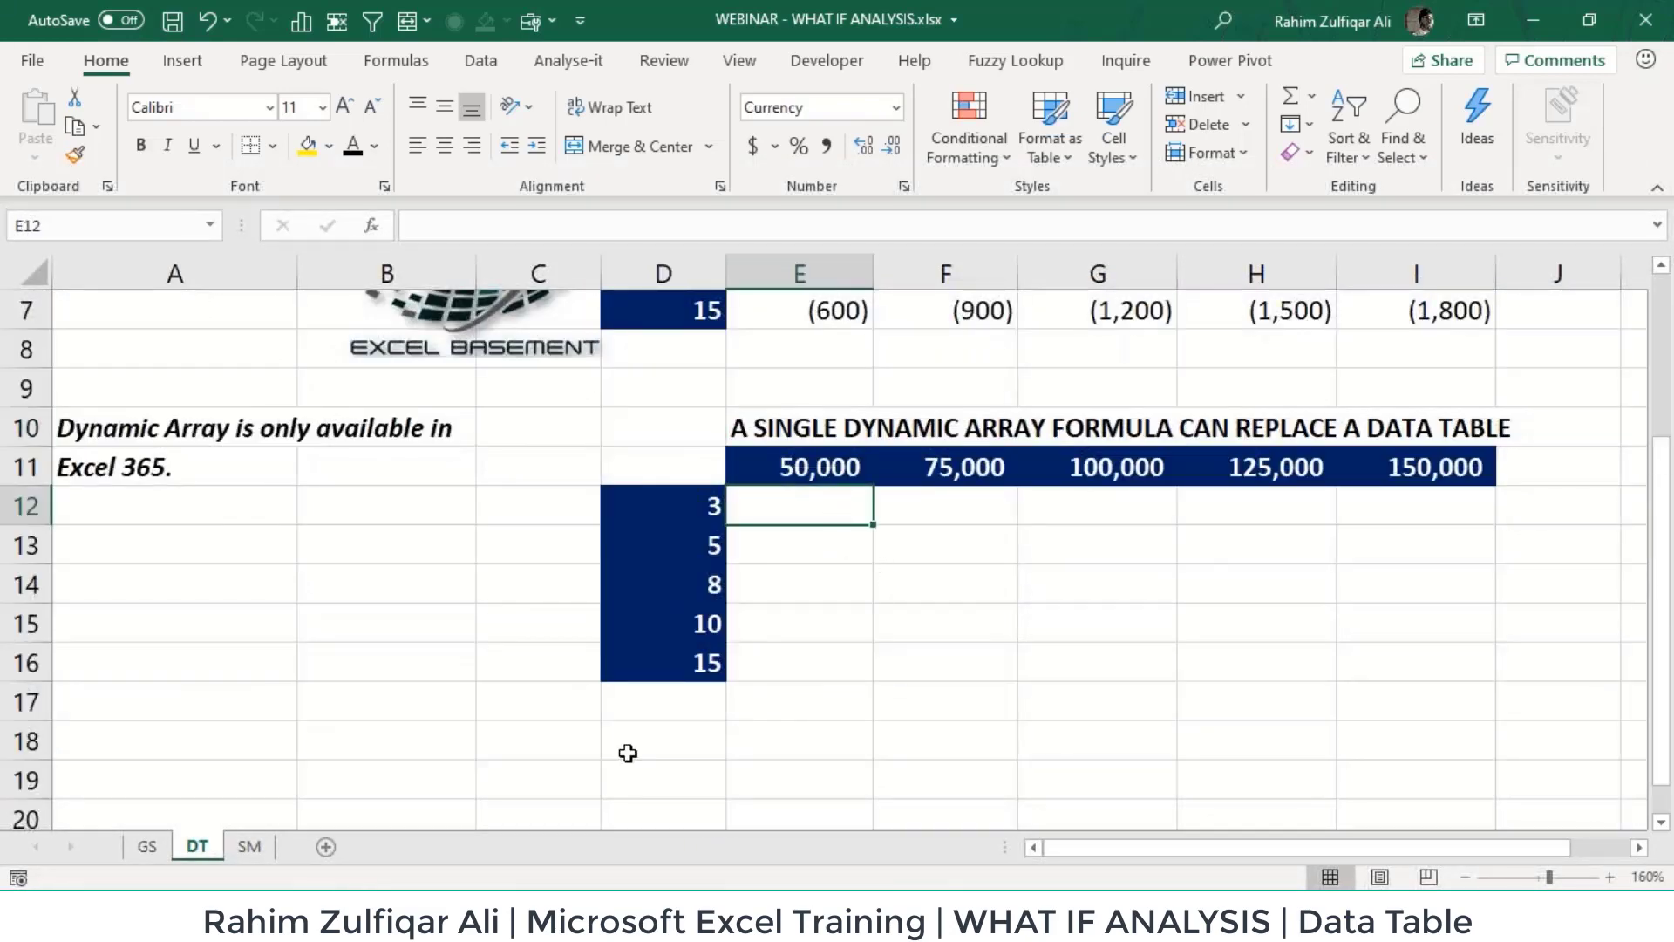
pyautogui.write('=pmt')
pyautogui.press('Tab')
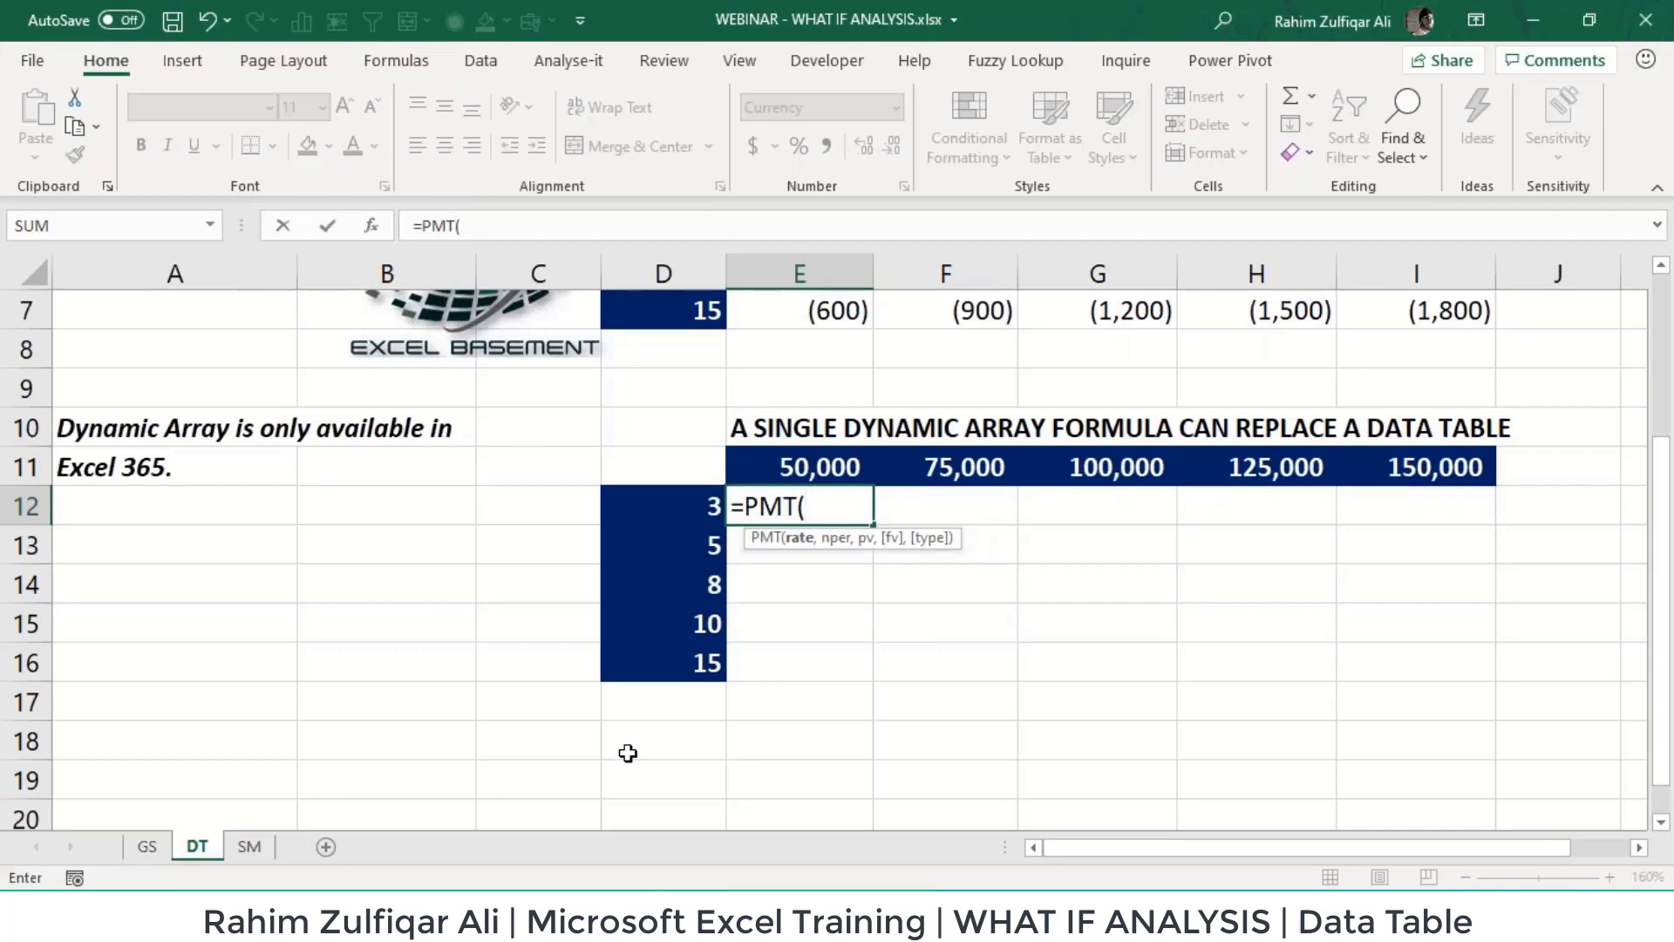
pyautogui.scroll(2, 759, 662)
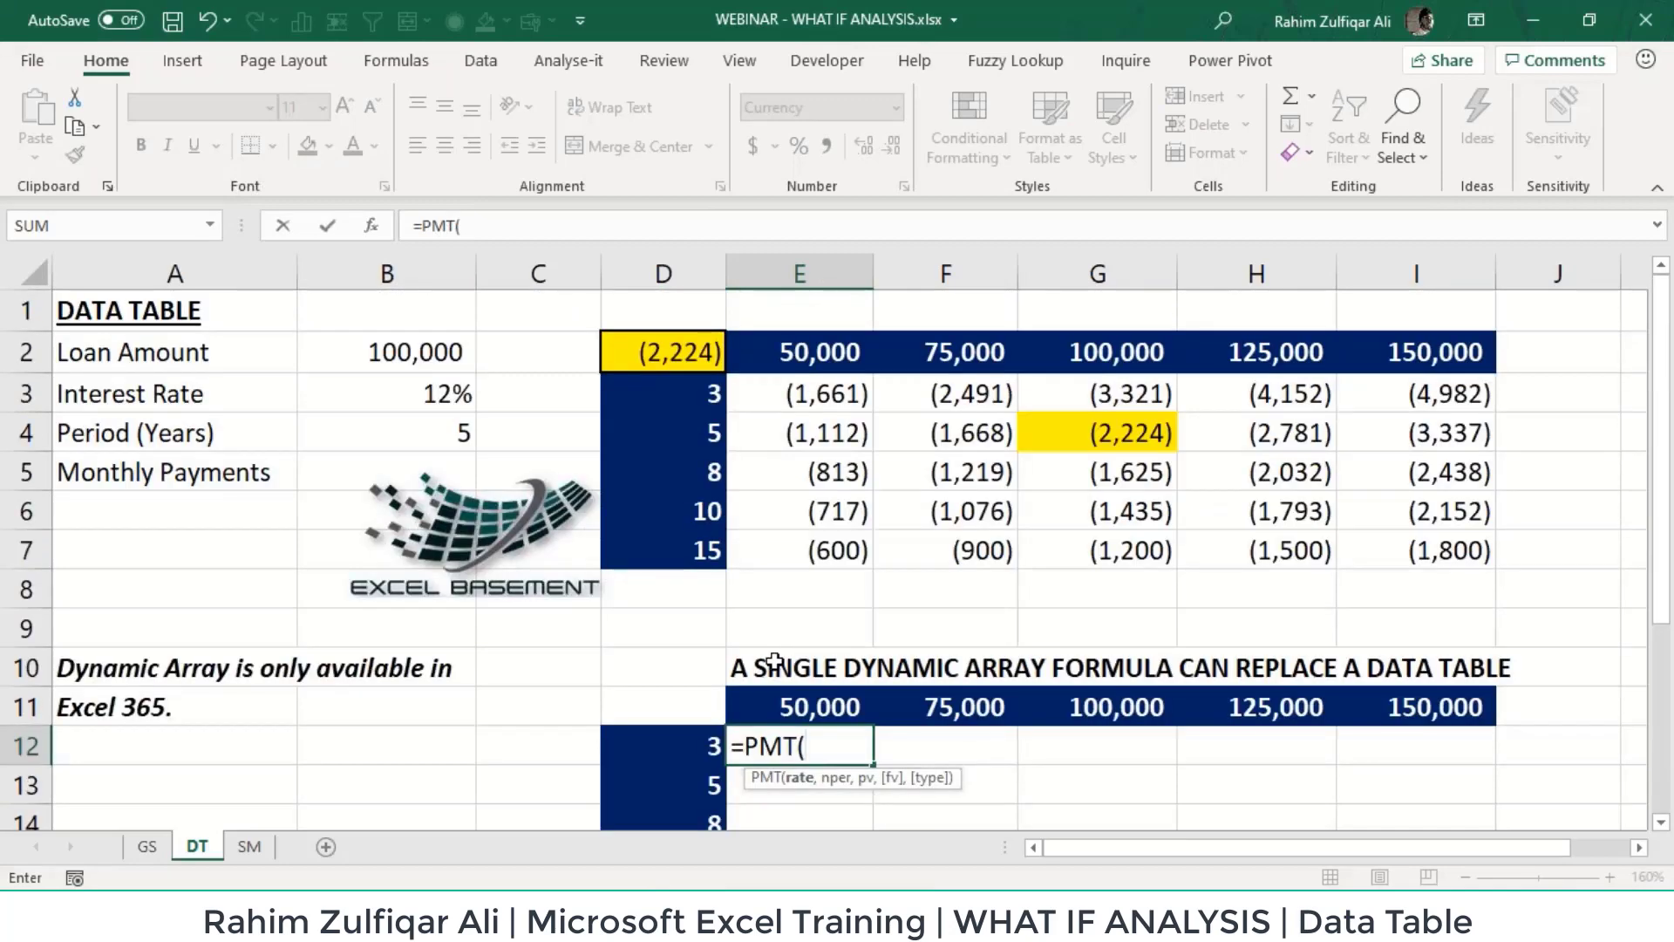
pyautogui.click(378, 392)
pyautogui.write('/')
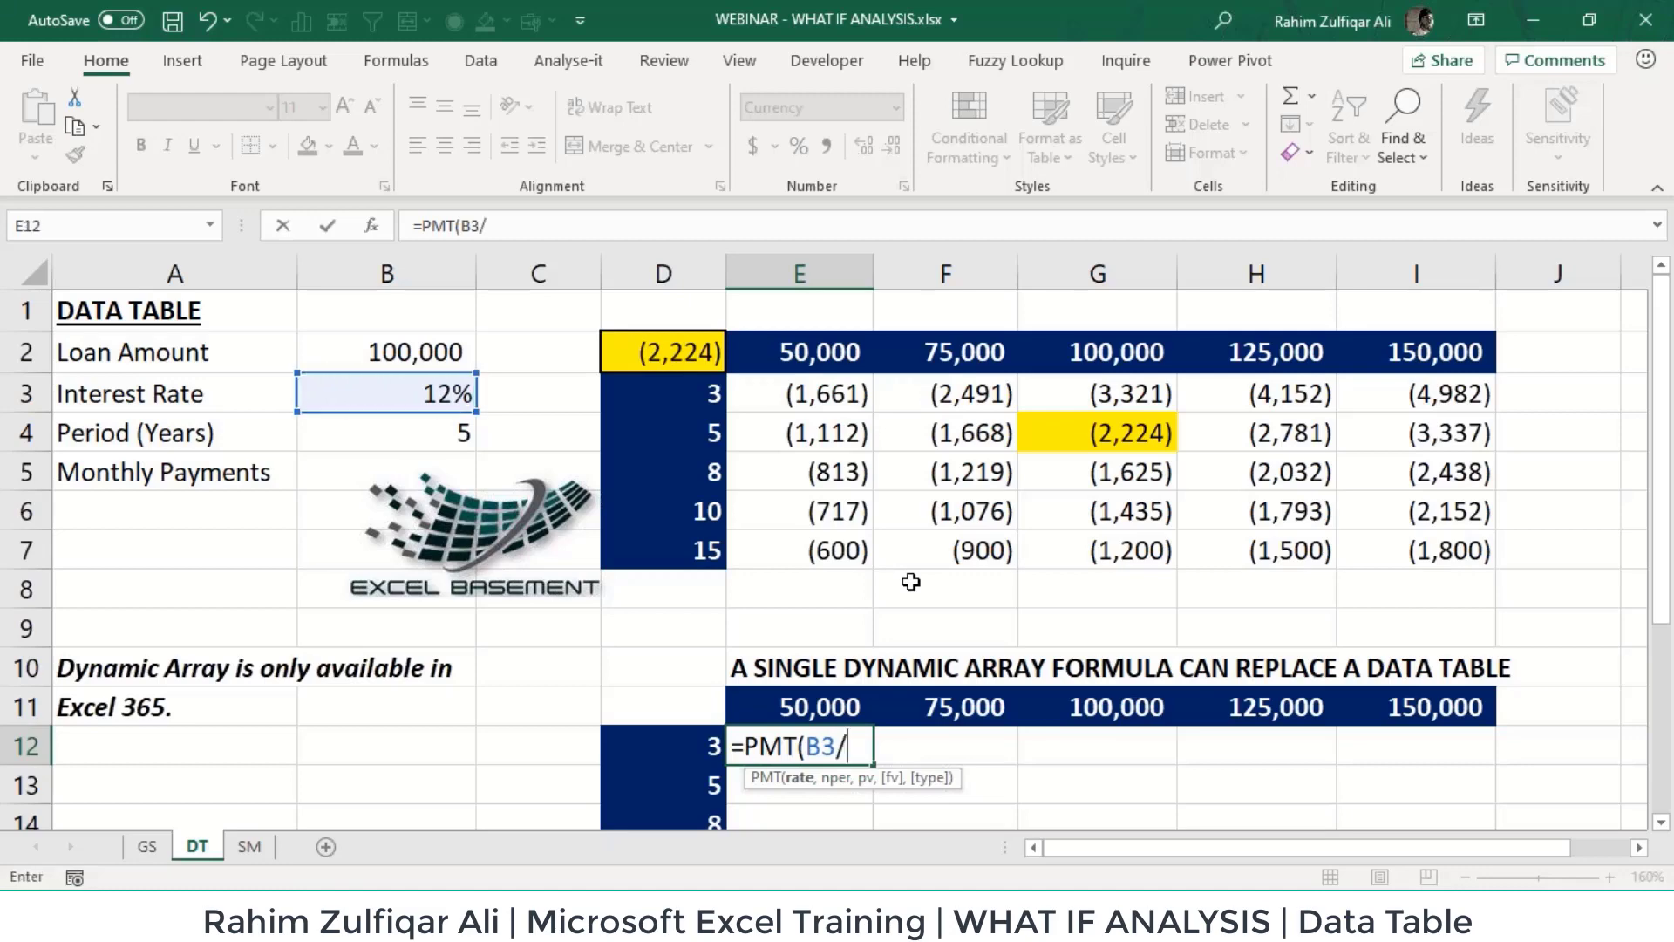
pyautogui.write('12,')
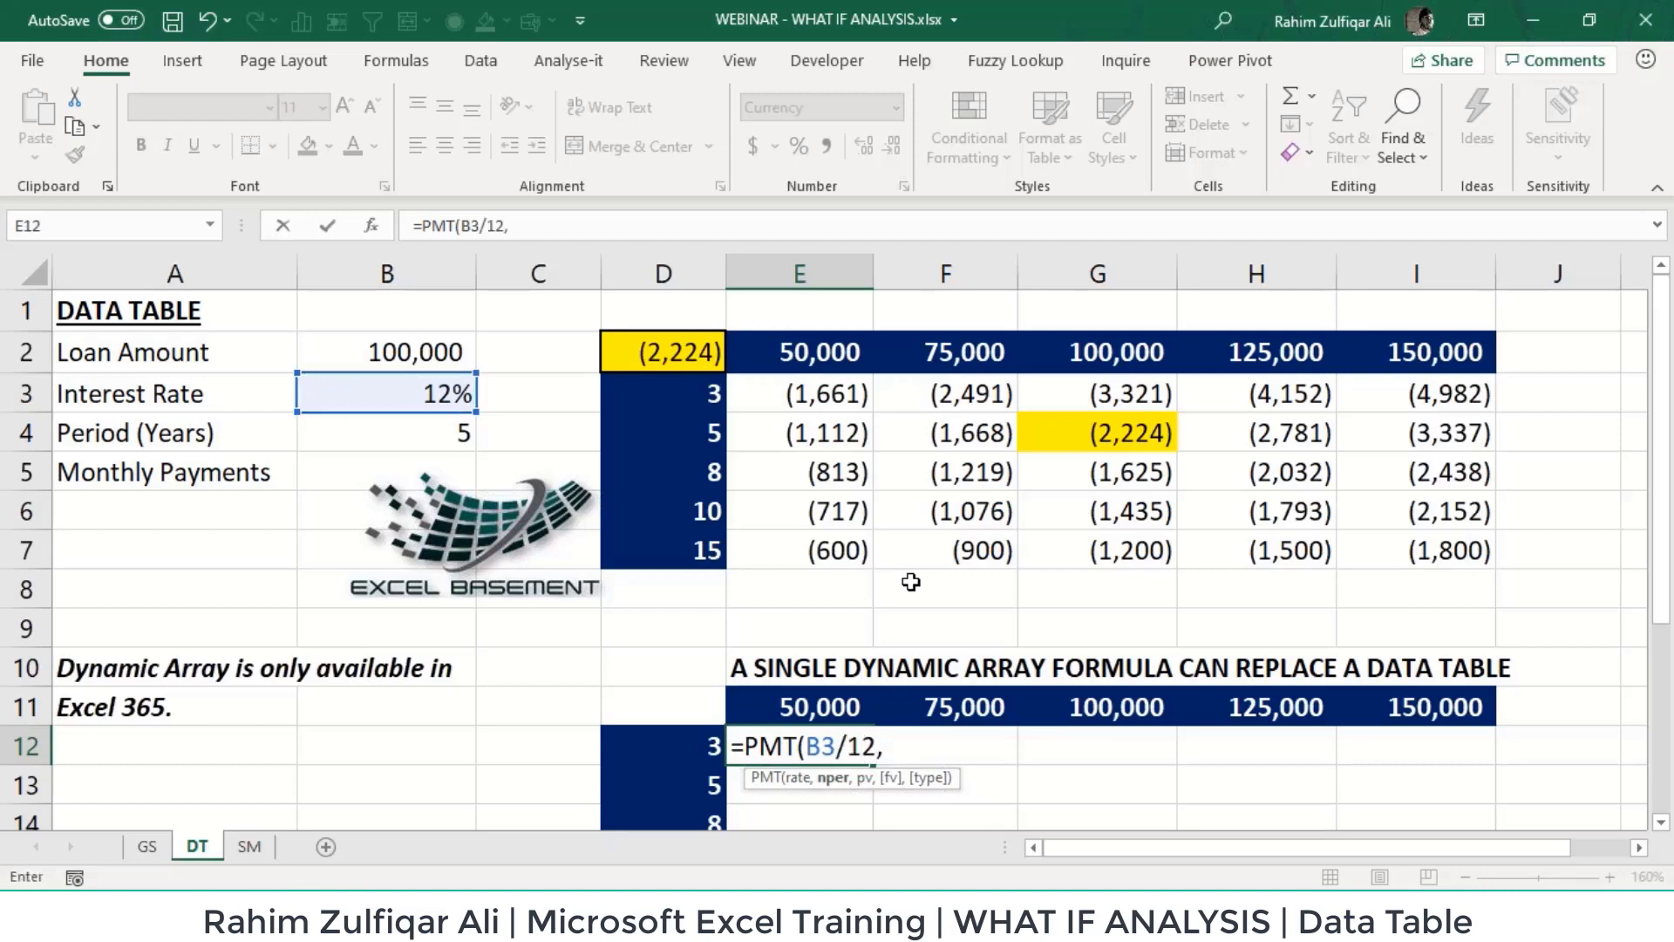
# Step: Add (D12:D16)*12 as the number of periods in the E12 PMT formula
pyautogui.scroll(-1, 911, 582)
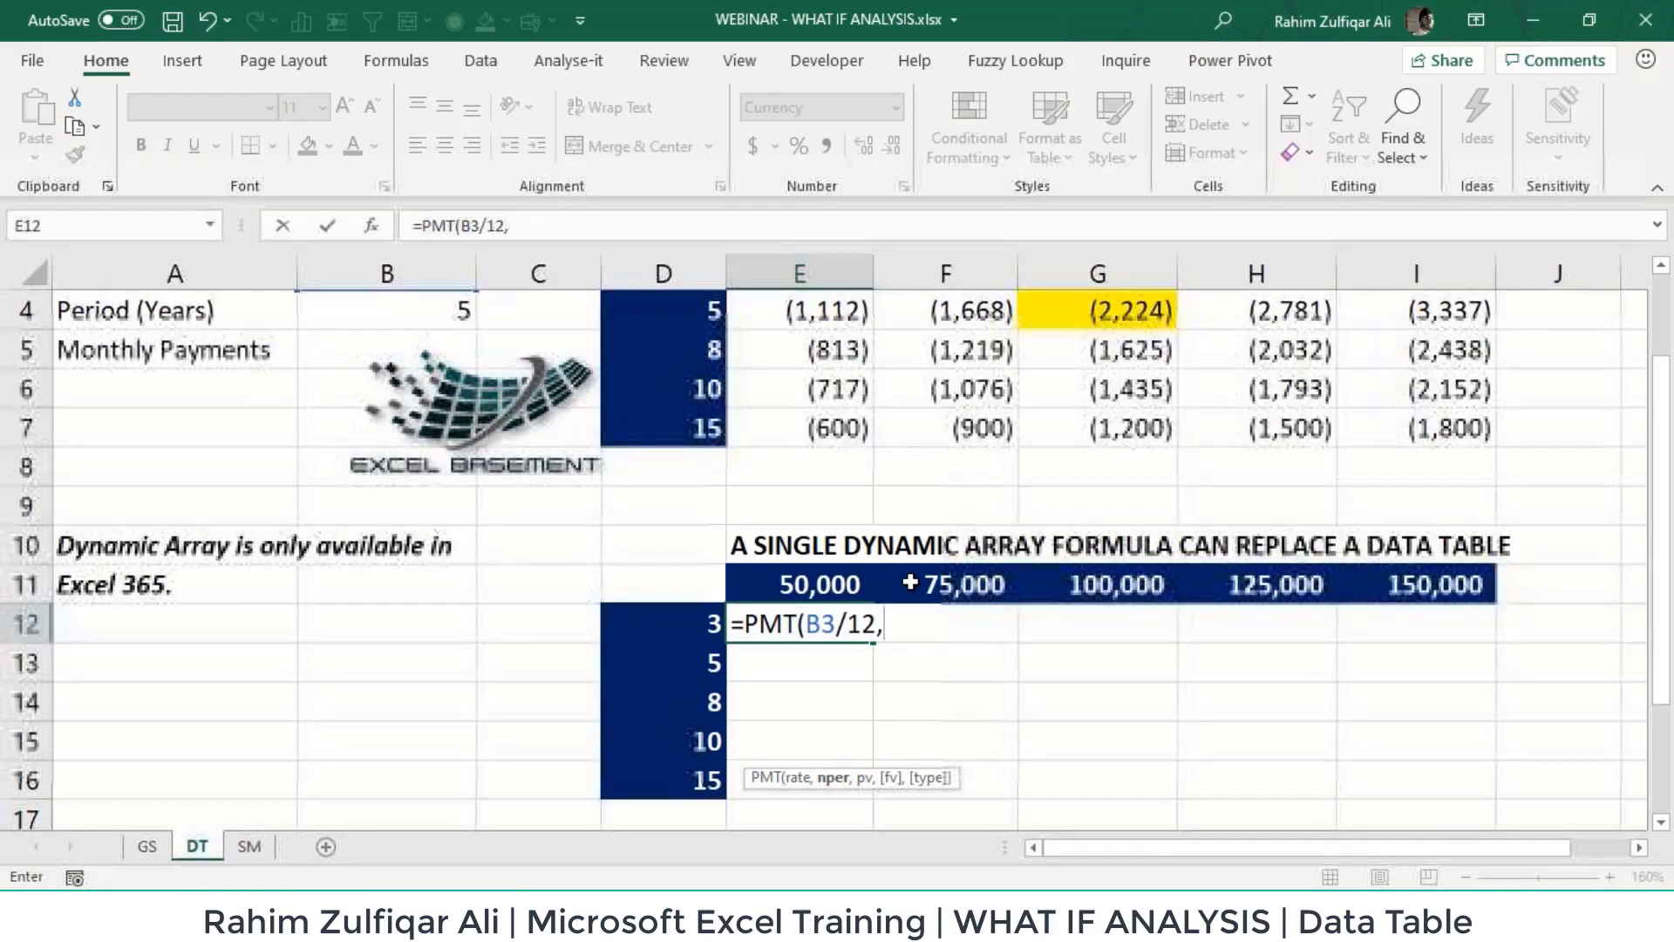
pyautogui.moveTo(702, 625); pyautogui.dragTo(702, 780)
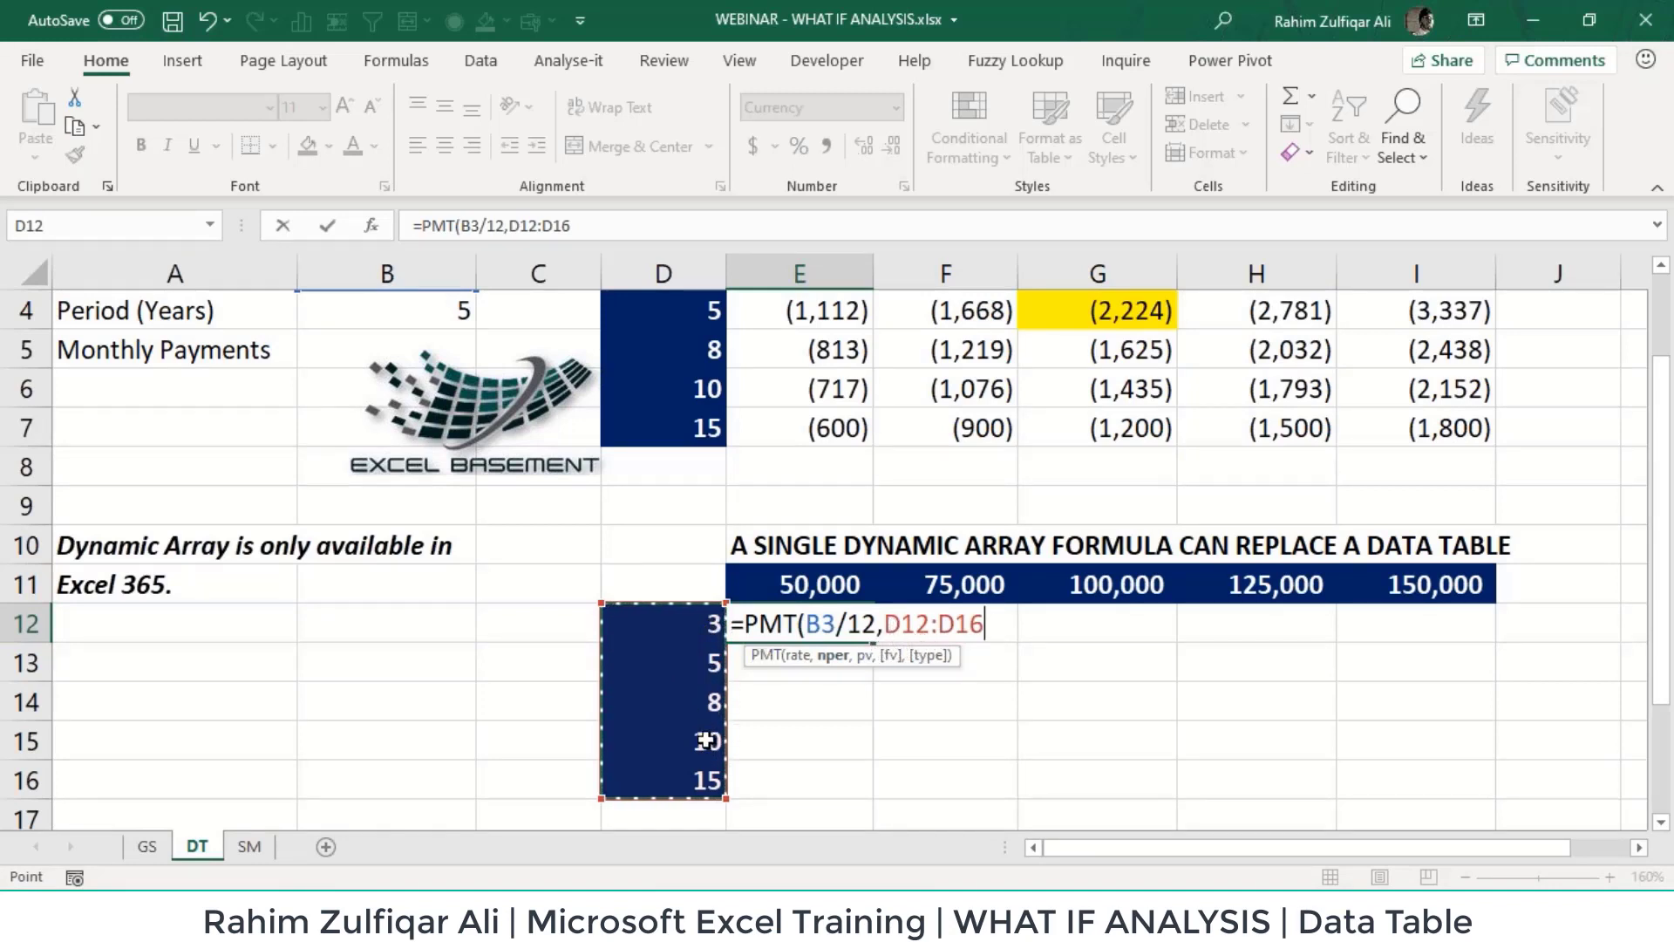
pyautogui.click(889, 628)
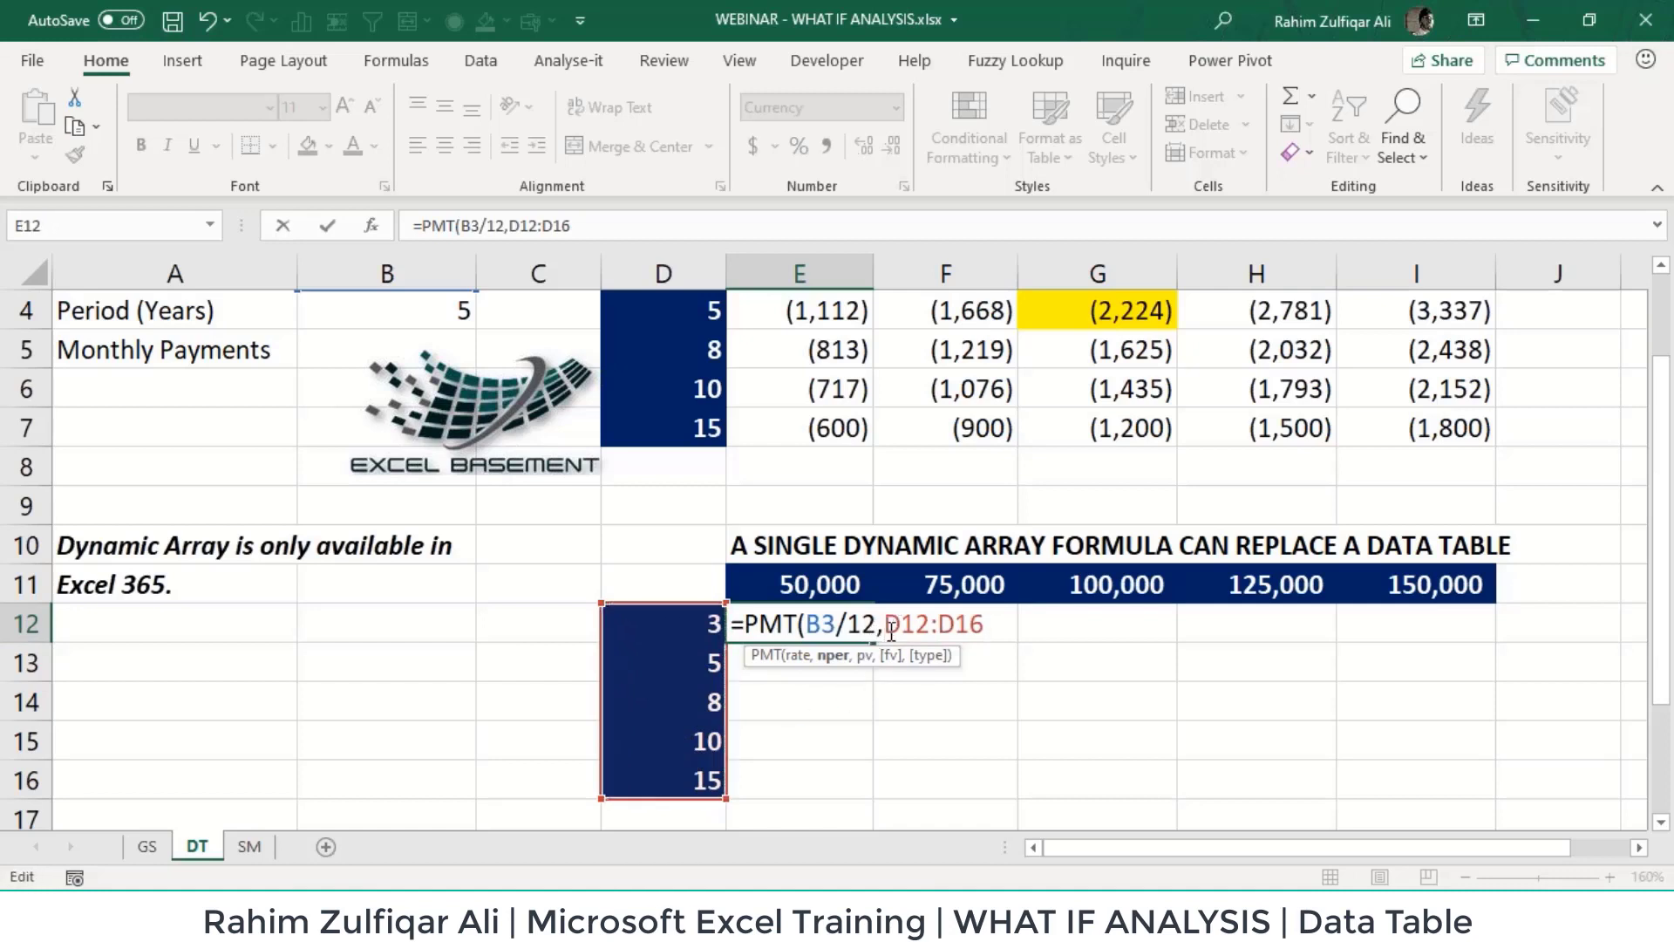
pyautogui.write('(')
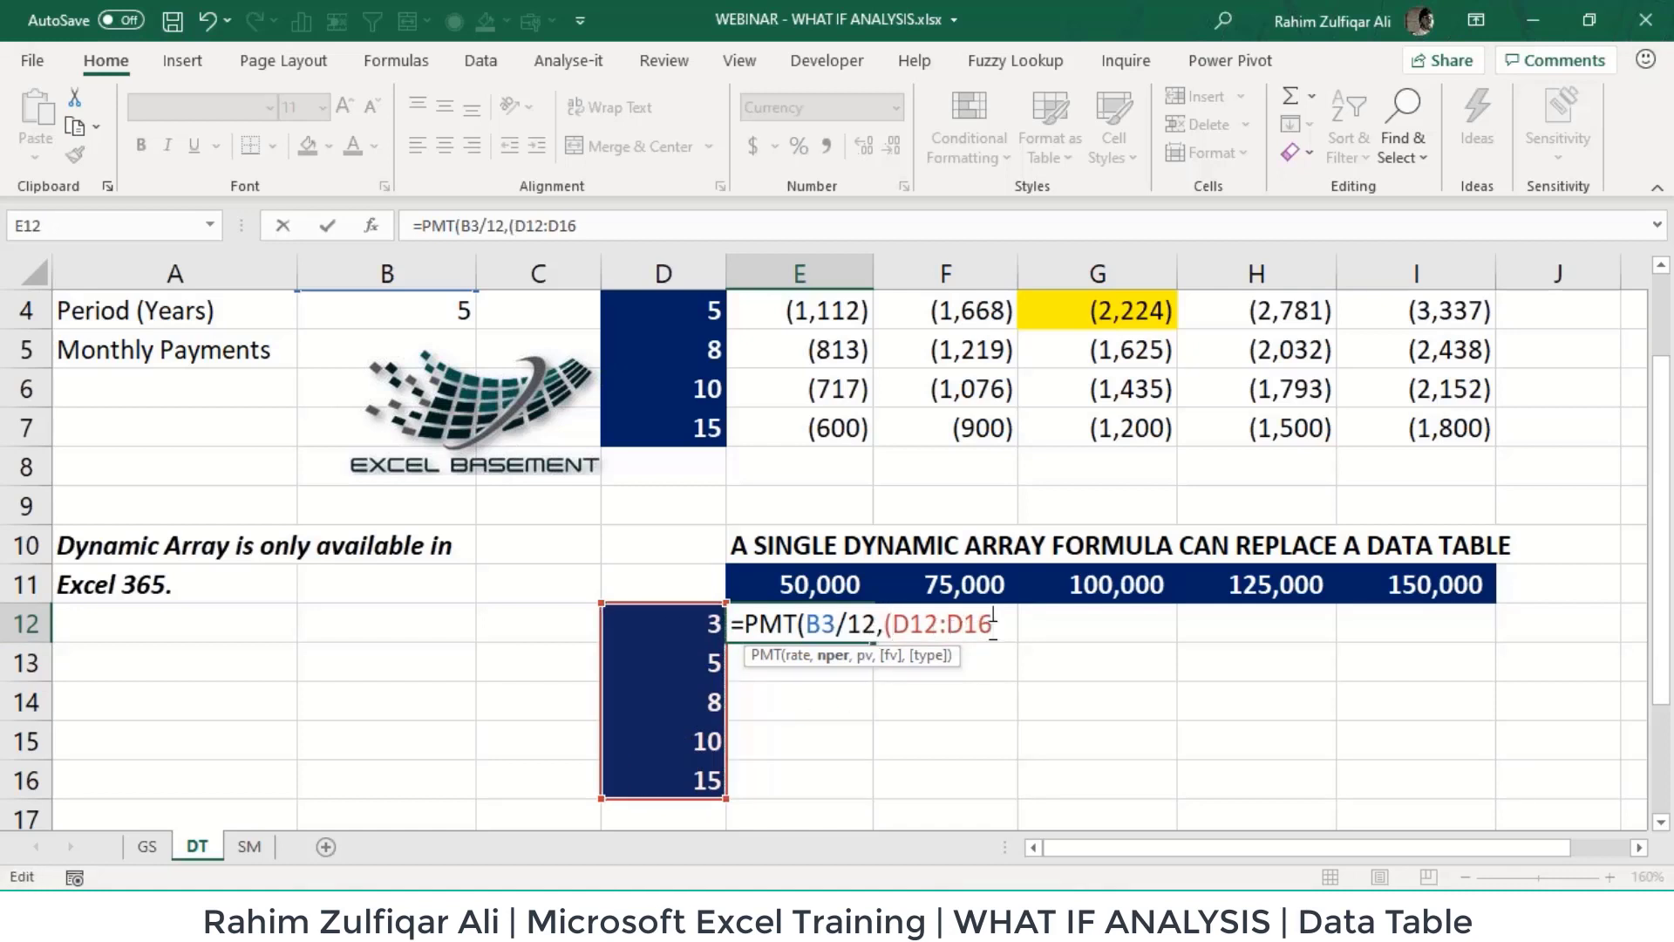
pyautogui.click(993, 628)
pyautogui.write(')*12,')
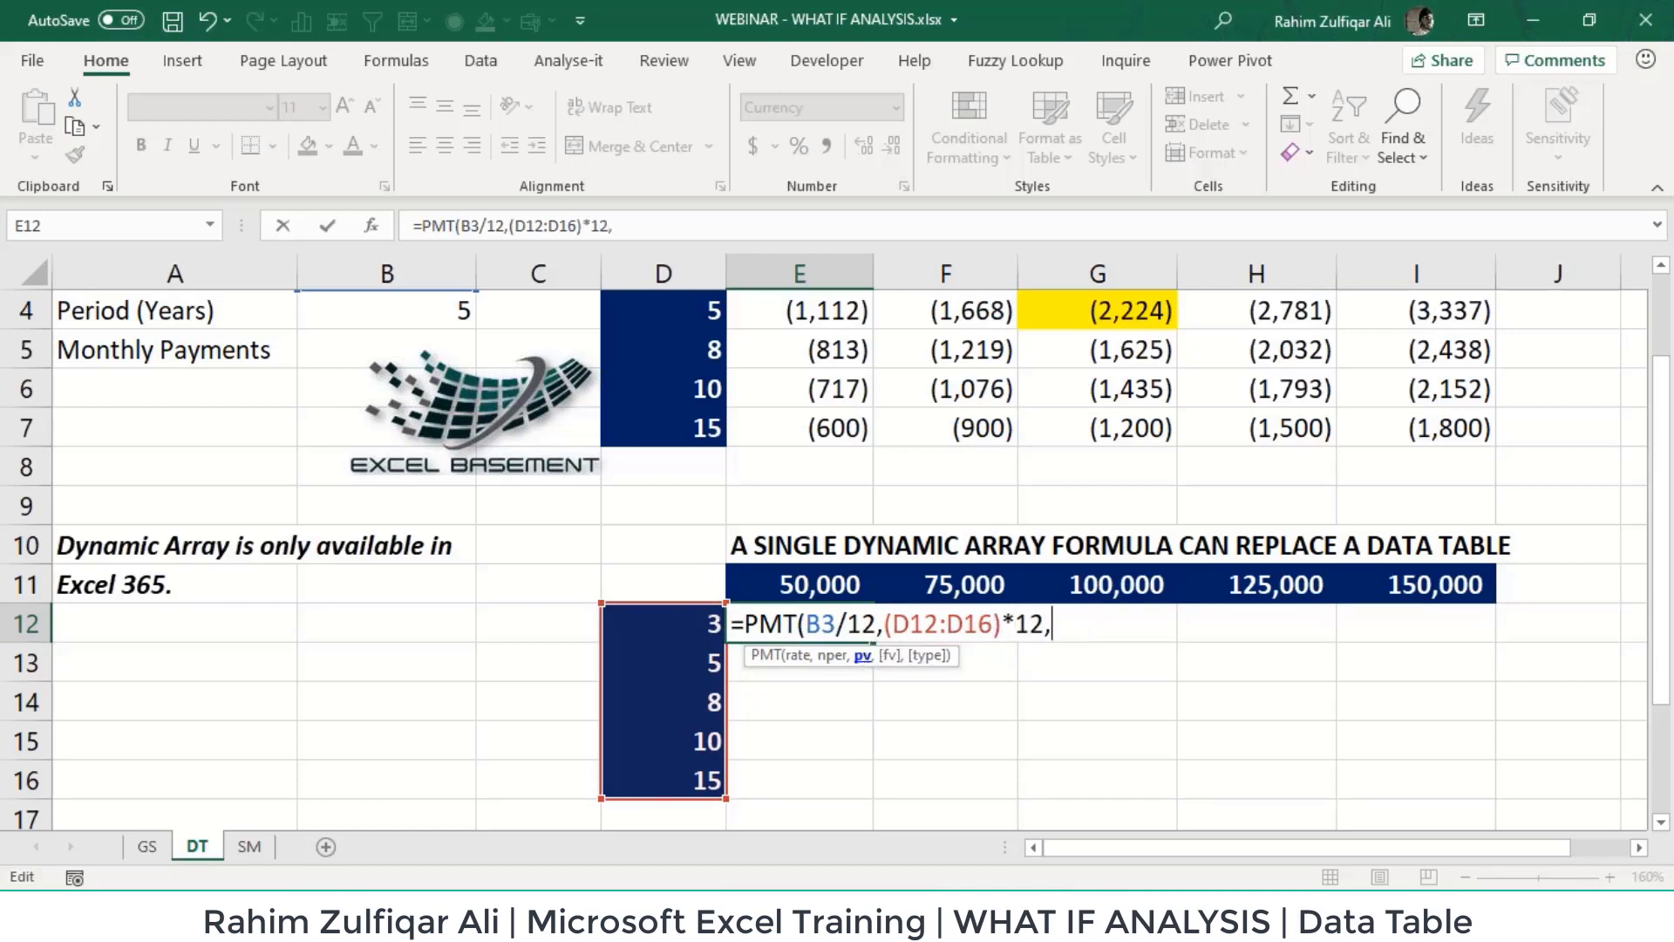
# Step: Complete the E12 PMT formula with the loan amounts E11:I11 as the present value and enter it
pyautogui.moveTo(821, 586); pyautogui.dragTo(1481, 588)
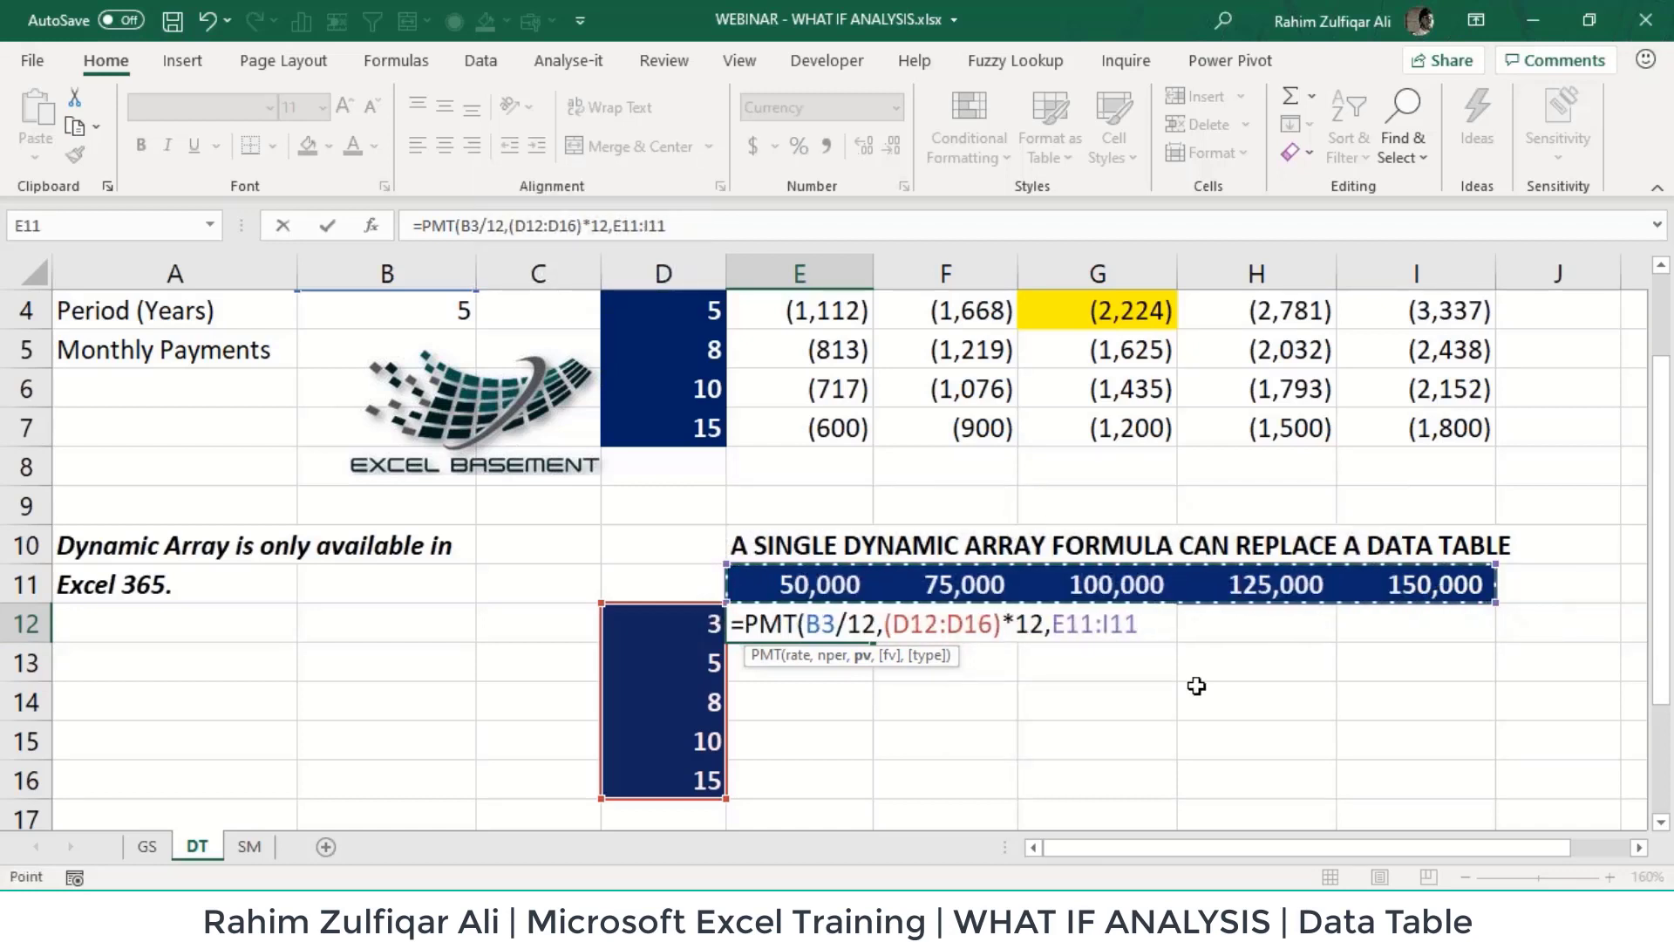
pyautogui.write(')')
pyautogui.press('Return')
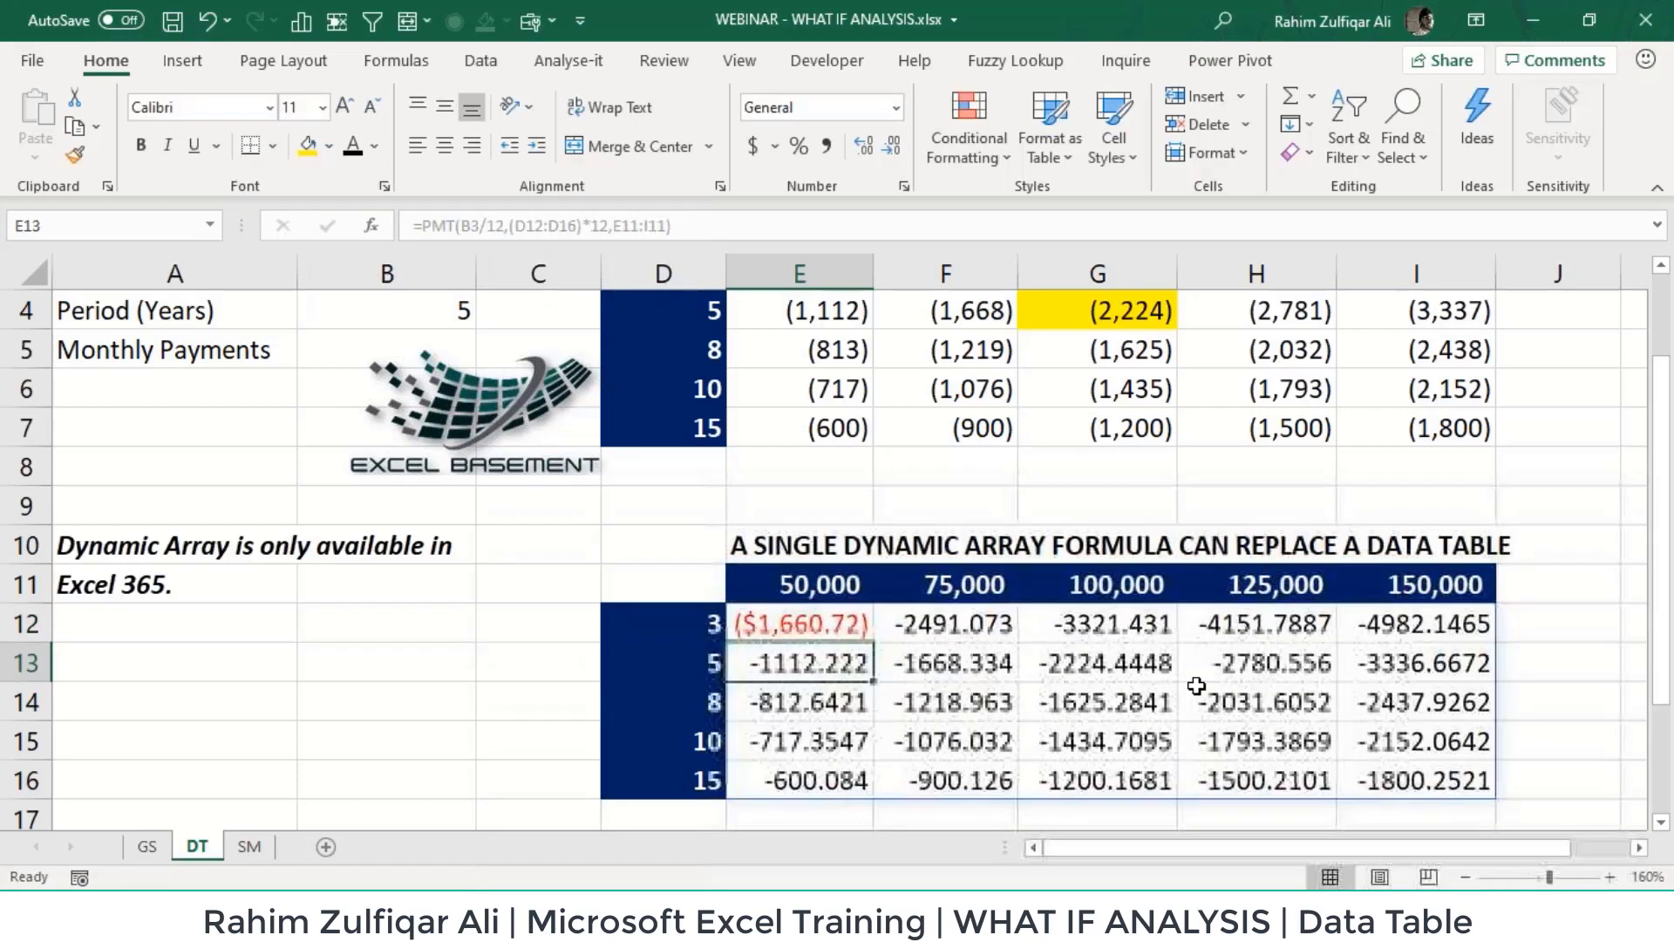
# Step: Format the payments in E12:I16 with comma style and no decimal places
pyautogui.moveTo(849, 630); pyautogui.dragTo(1483, 782)
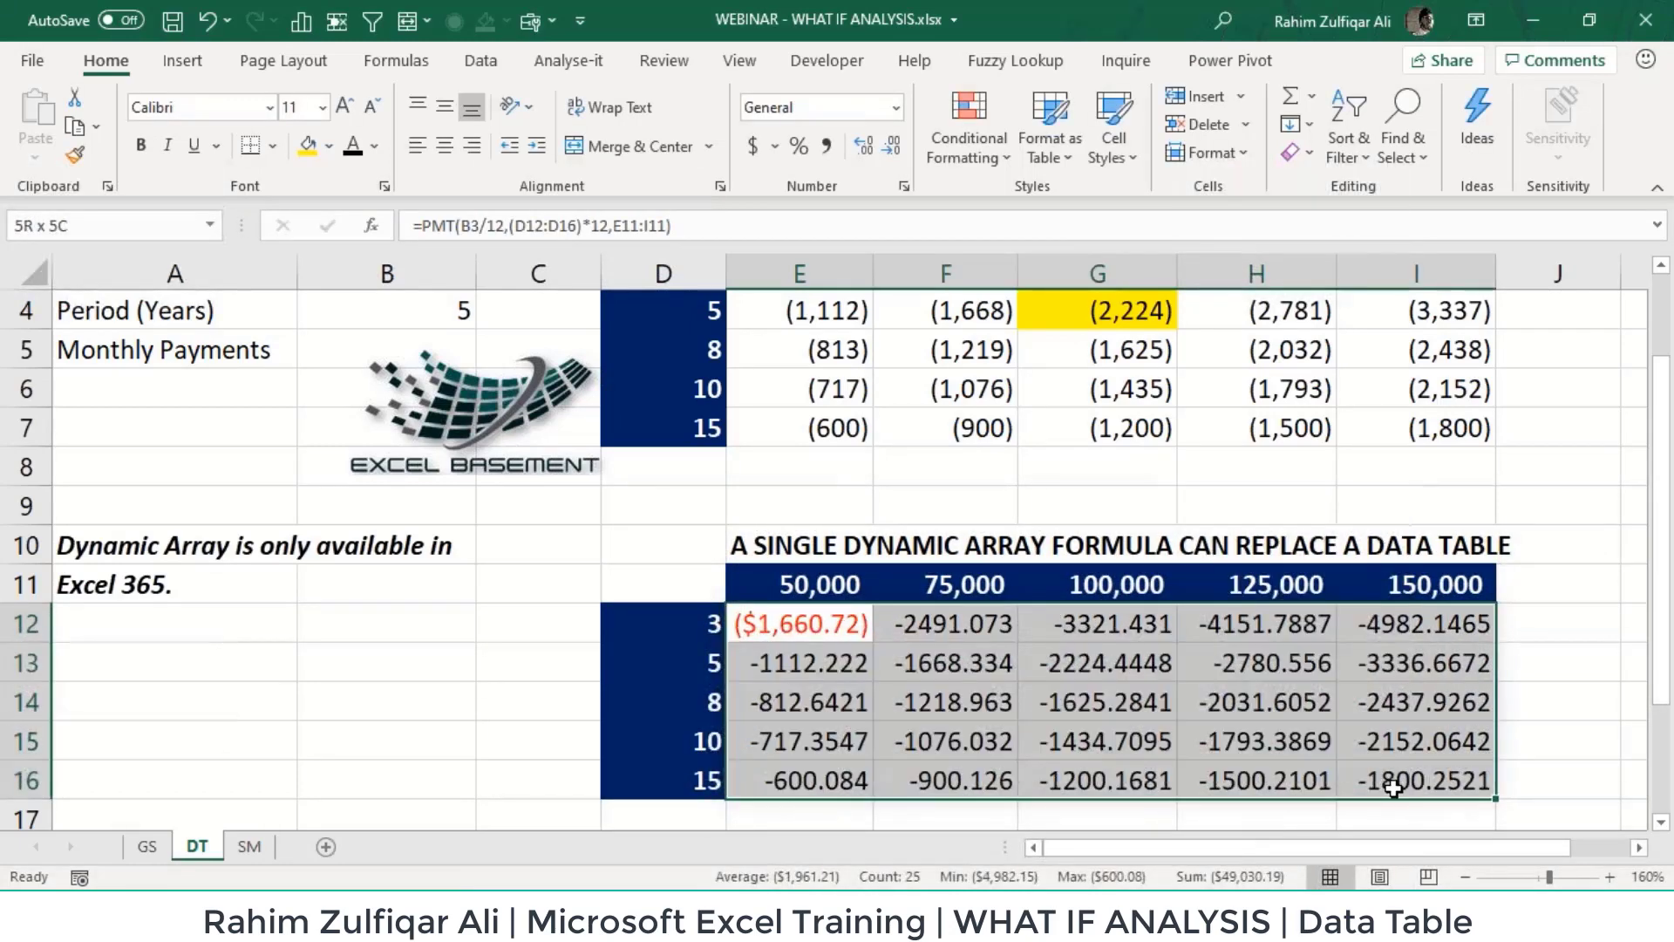
pyautogui.click(827, 146)
pyautogui.click(891, 147)
pyautogui.click(891, 146)
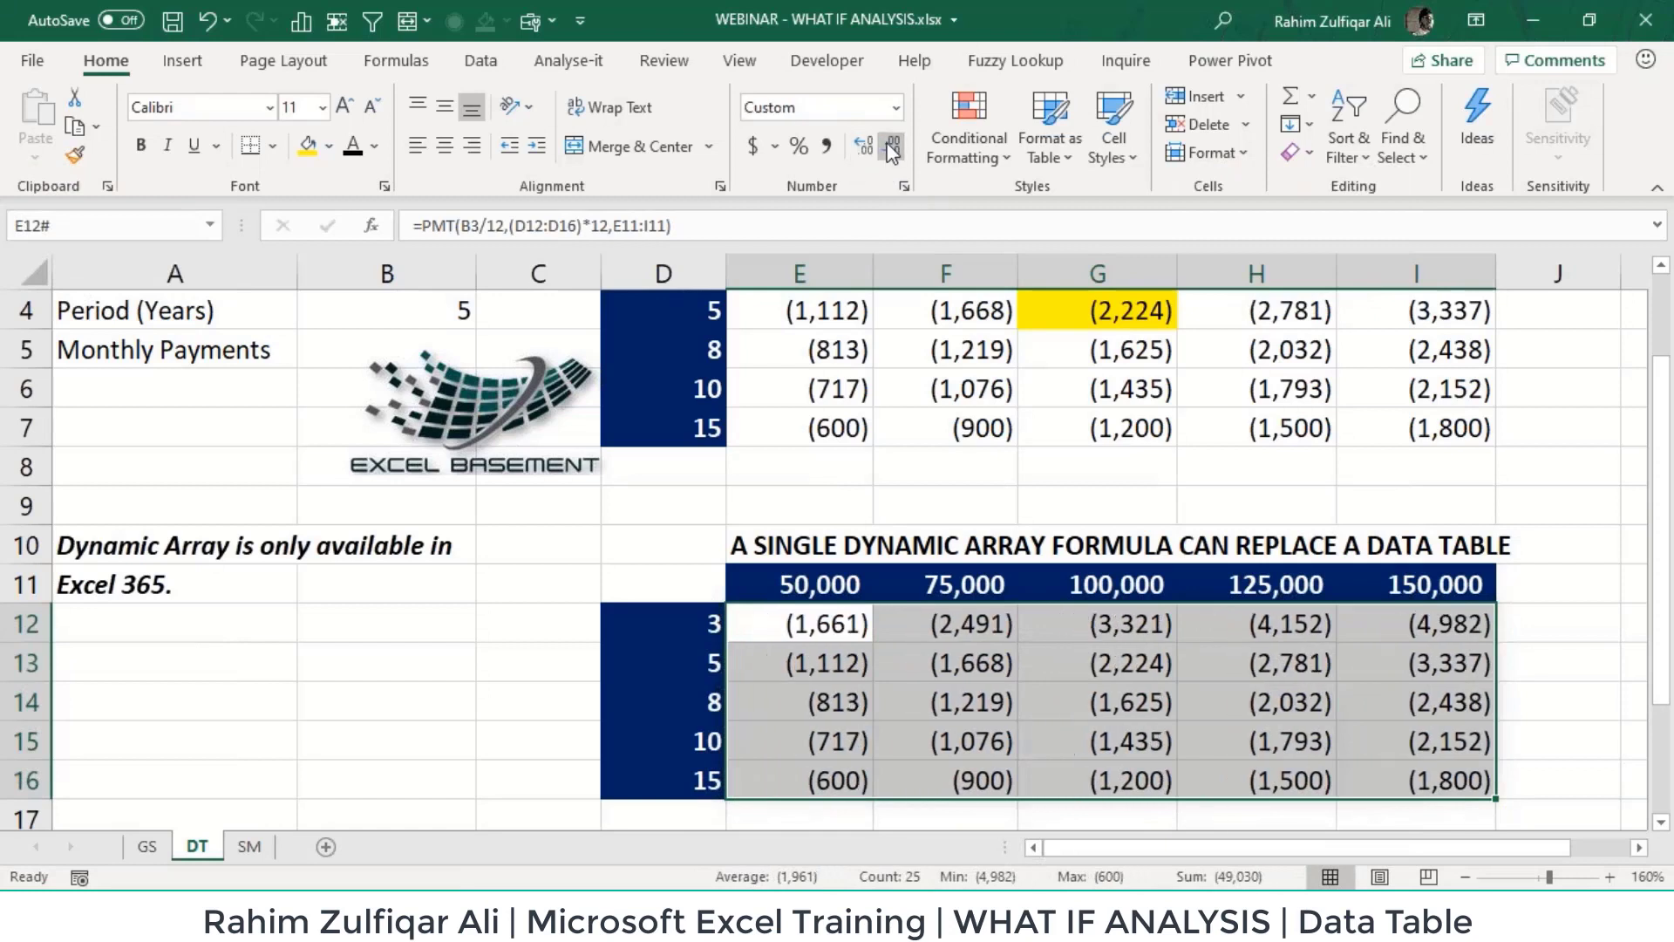
# Step: Return to the top of the sheet and collapse the ribbon to make room for both grids
pyautogui.click(835, 625)
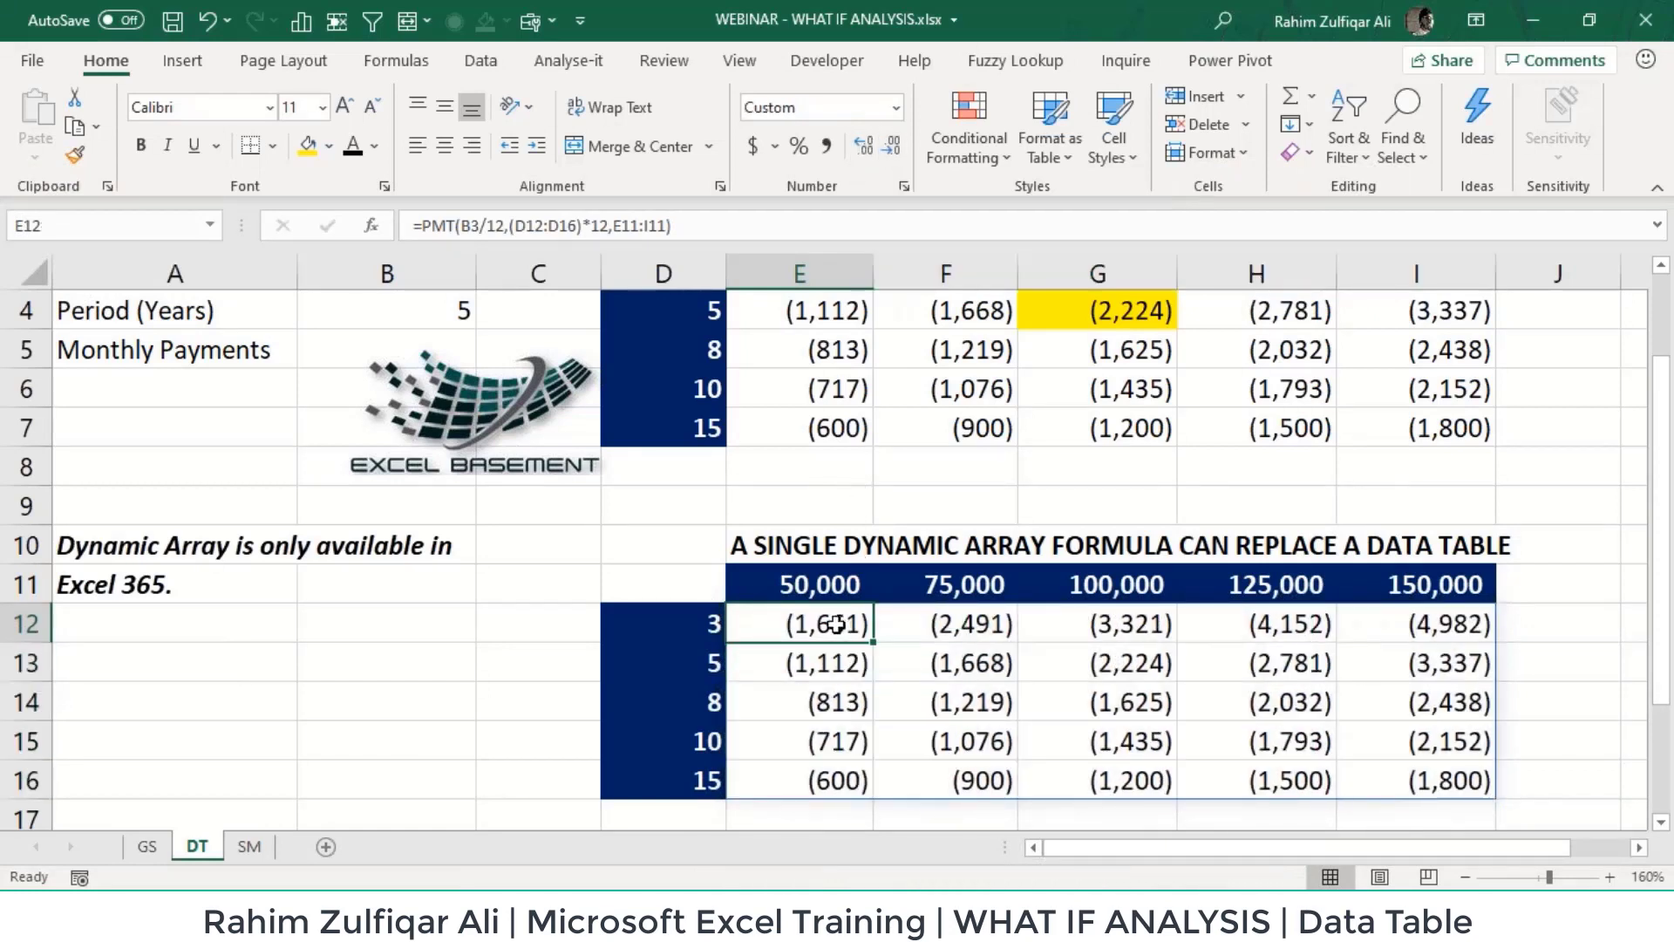
pyautogui.scroll(3, 835, 625)
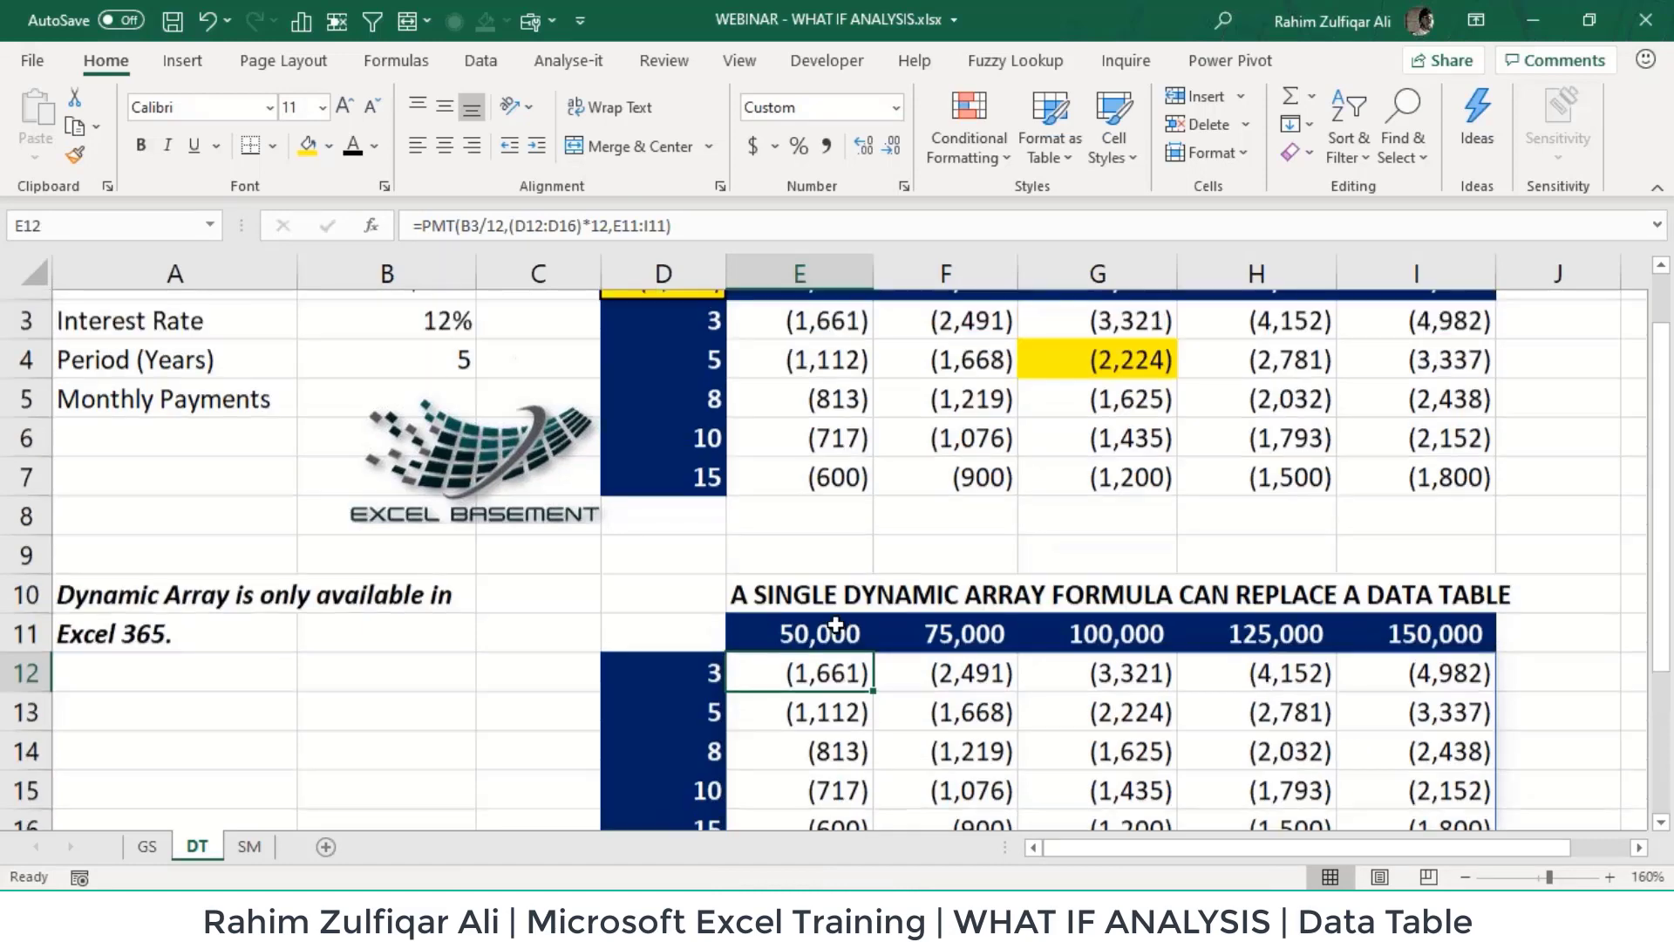
pyautogui.doubleClick(105, 60)
# Step: Compare the data table in D2:I7 and its TABLE formula with the dynamic array PMT formula in E12
pyautogui.moveTo(707, 235); pyautogui.dragTo(1391, 431)
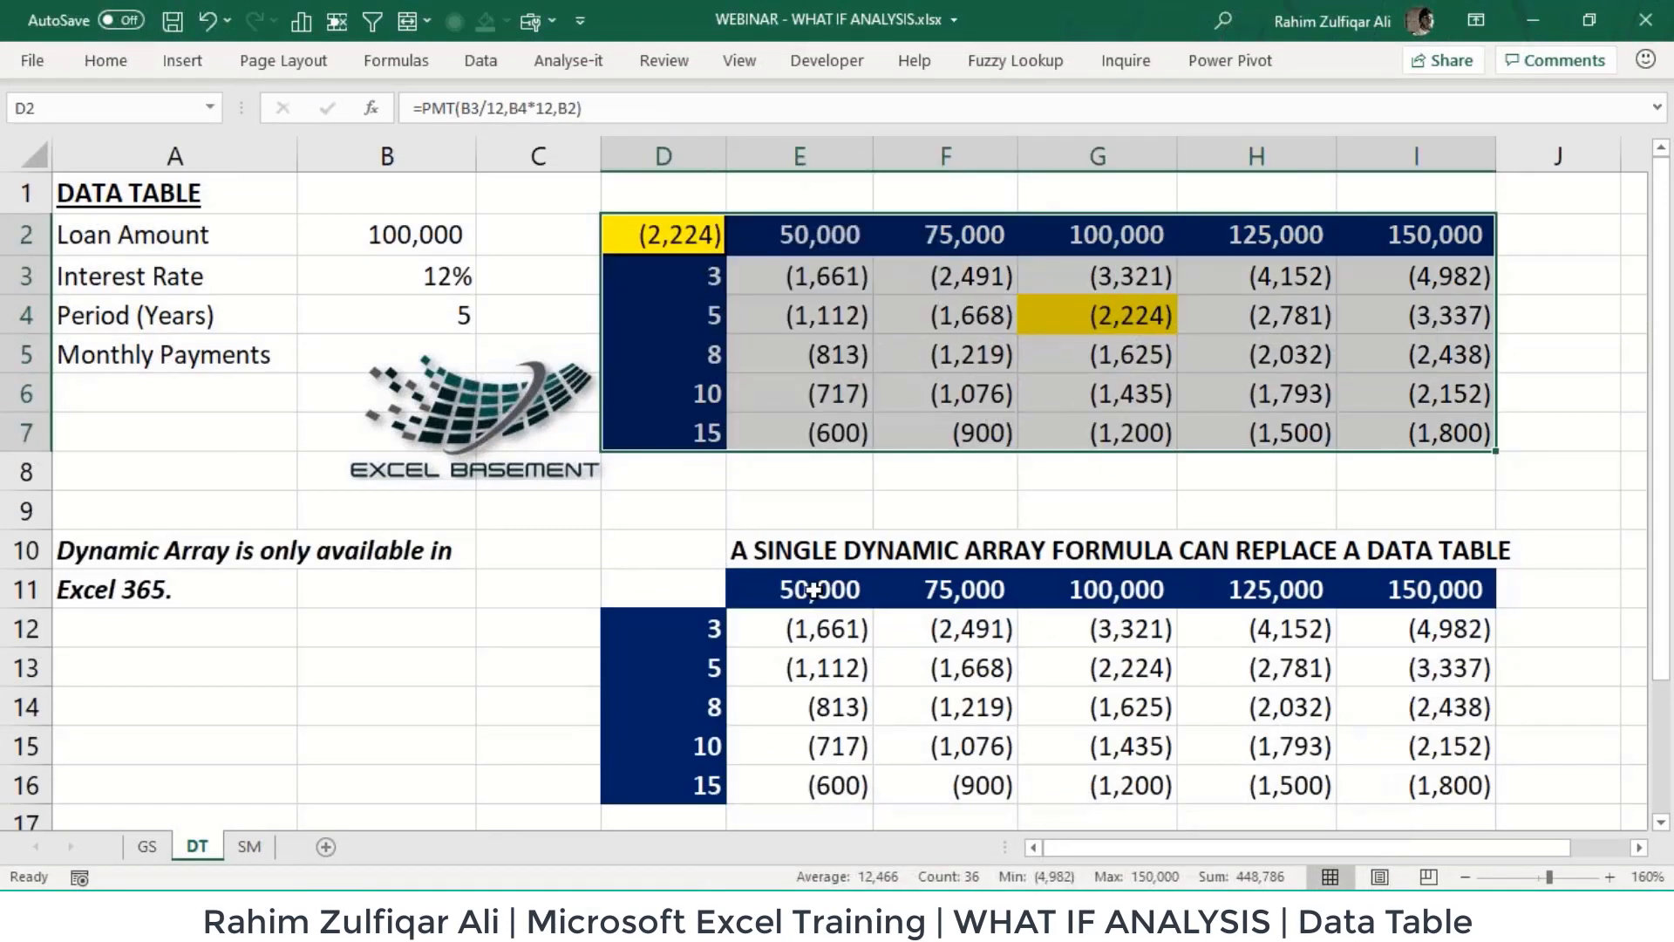
pyautogui.click(679, 591)
pyautogui.click(825, 621)
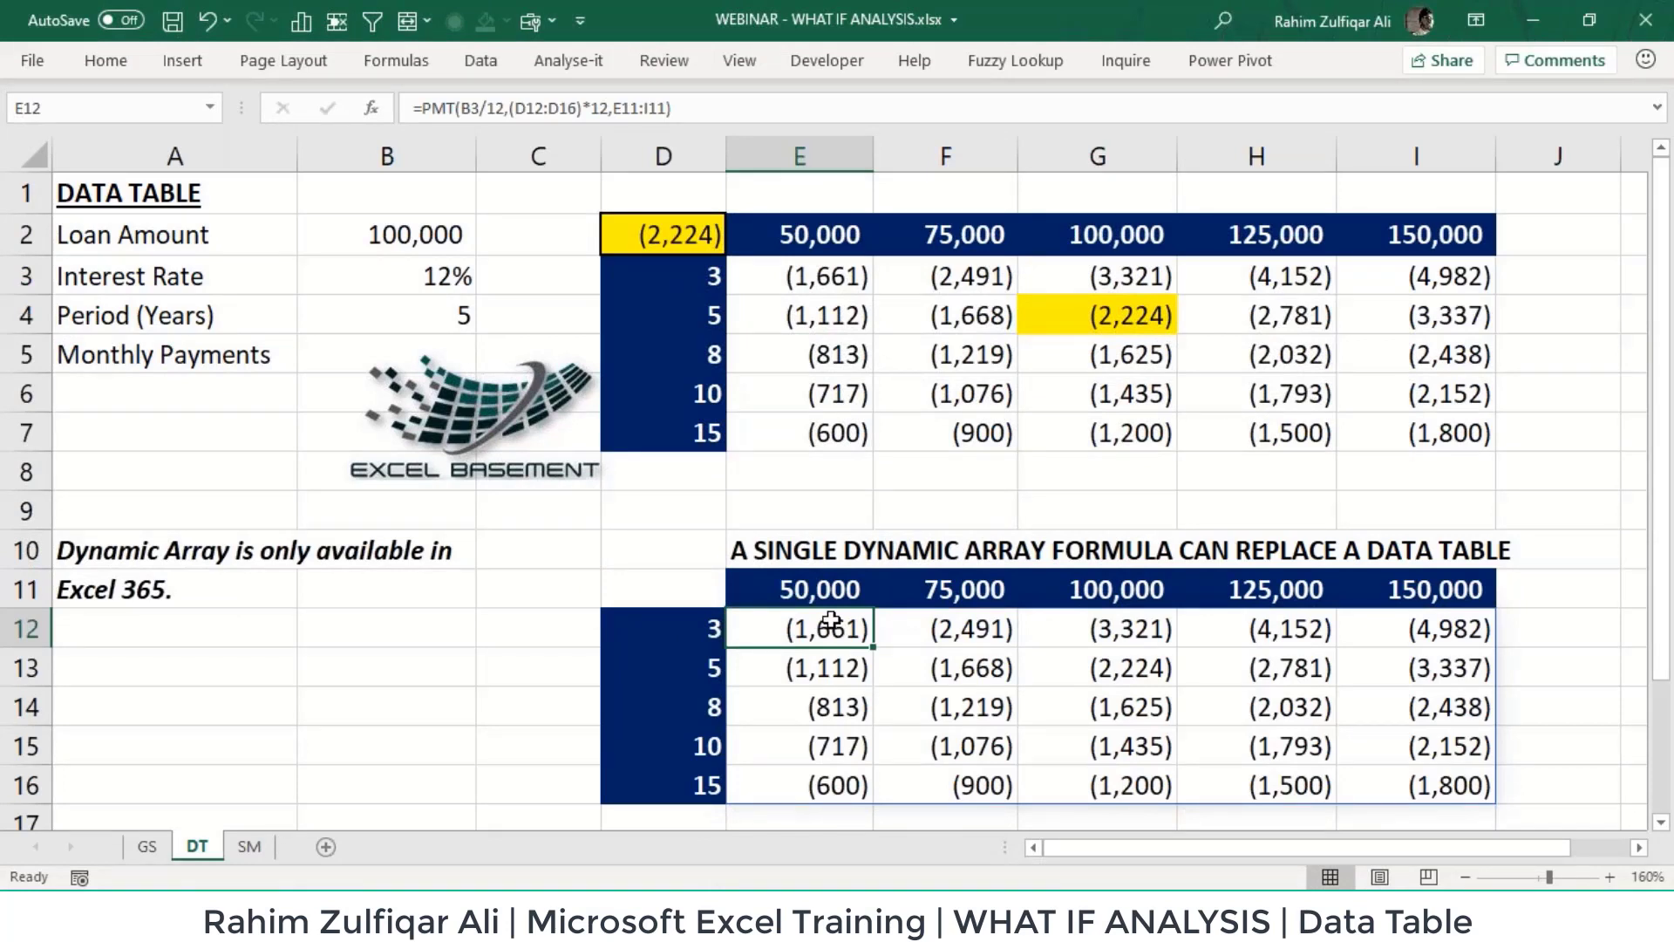
pyautogui.press('F2')
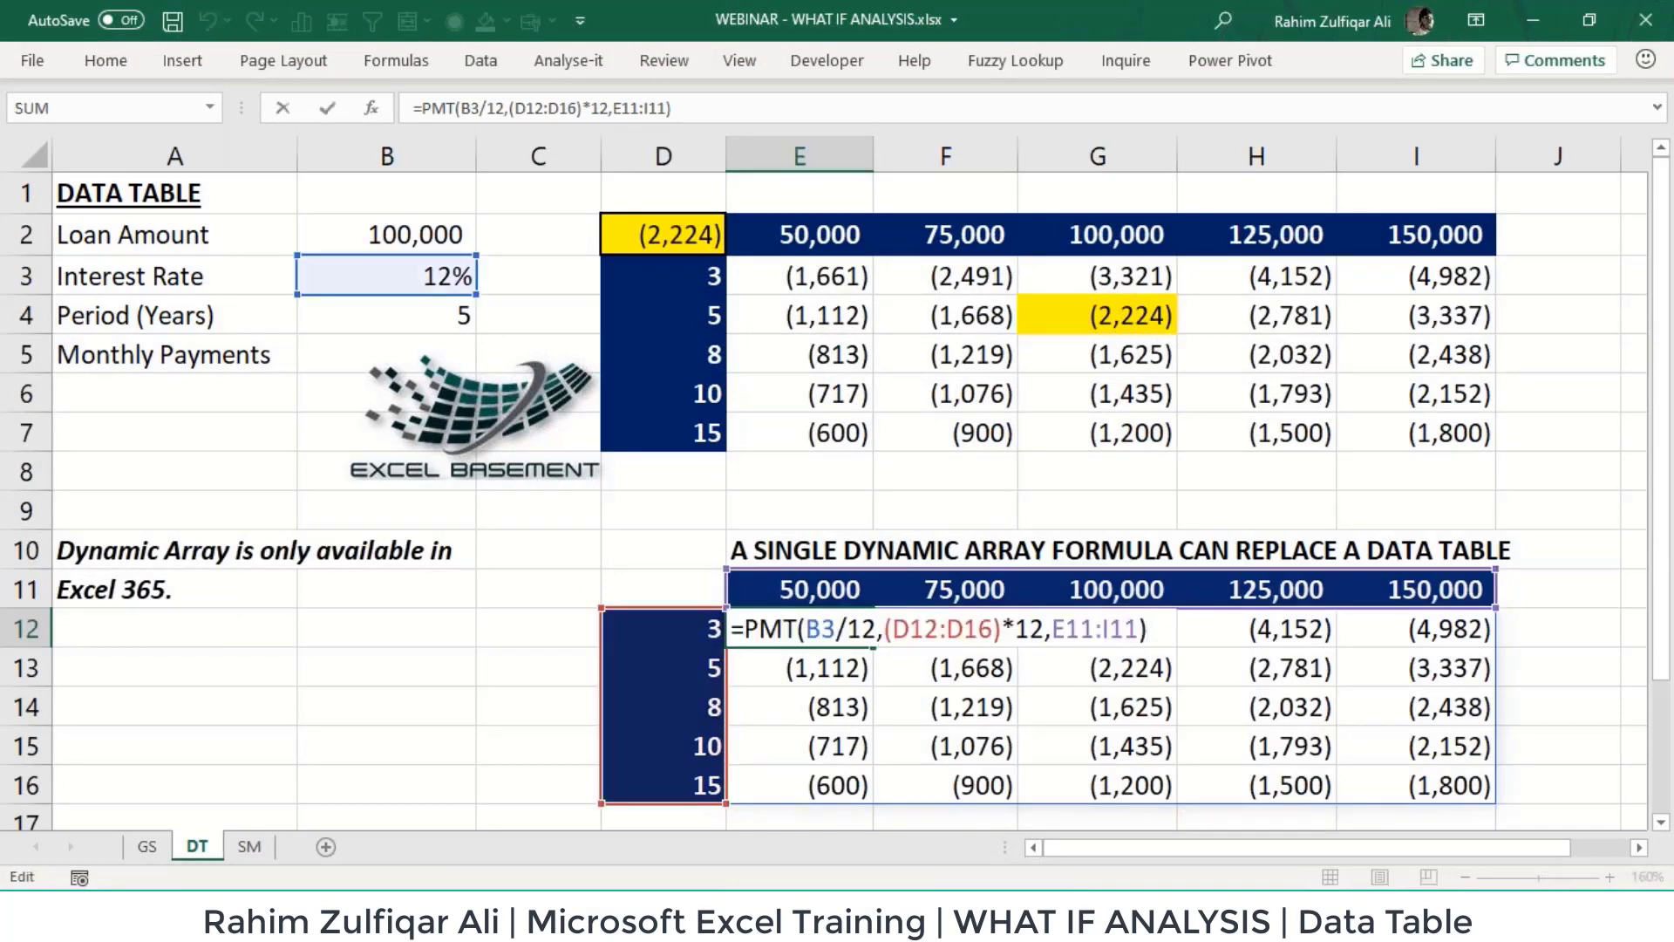
pyautogui.press('Escape')
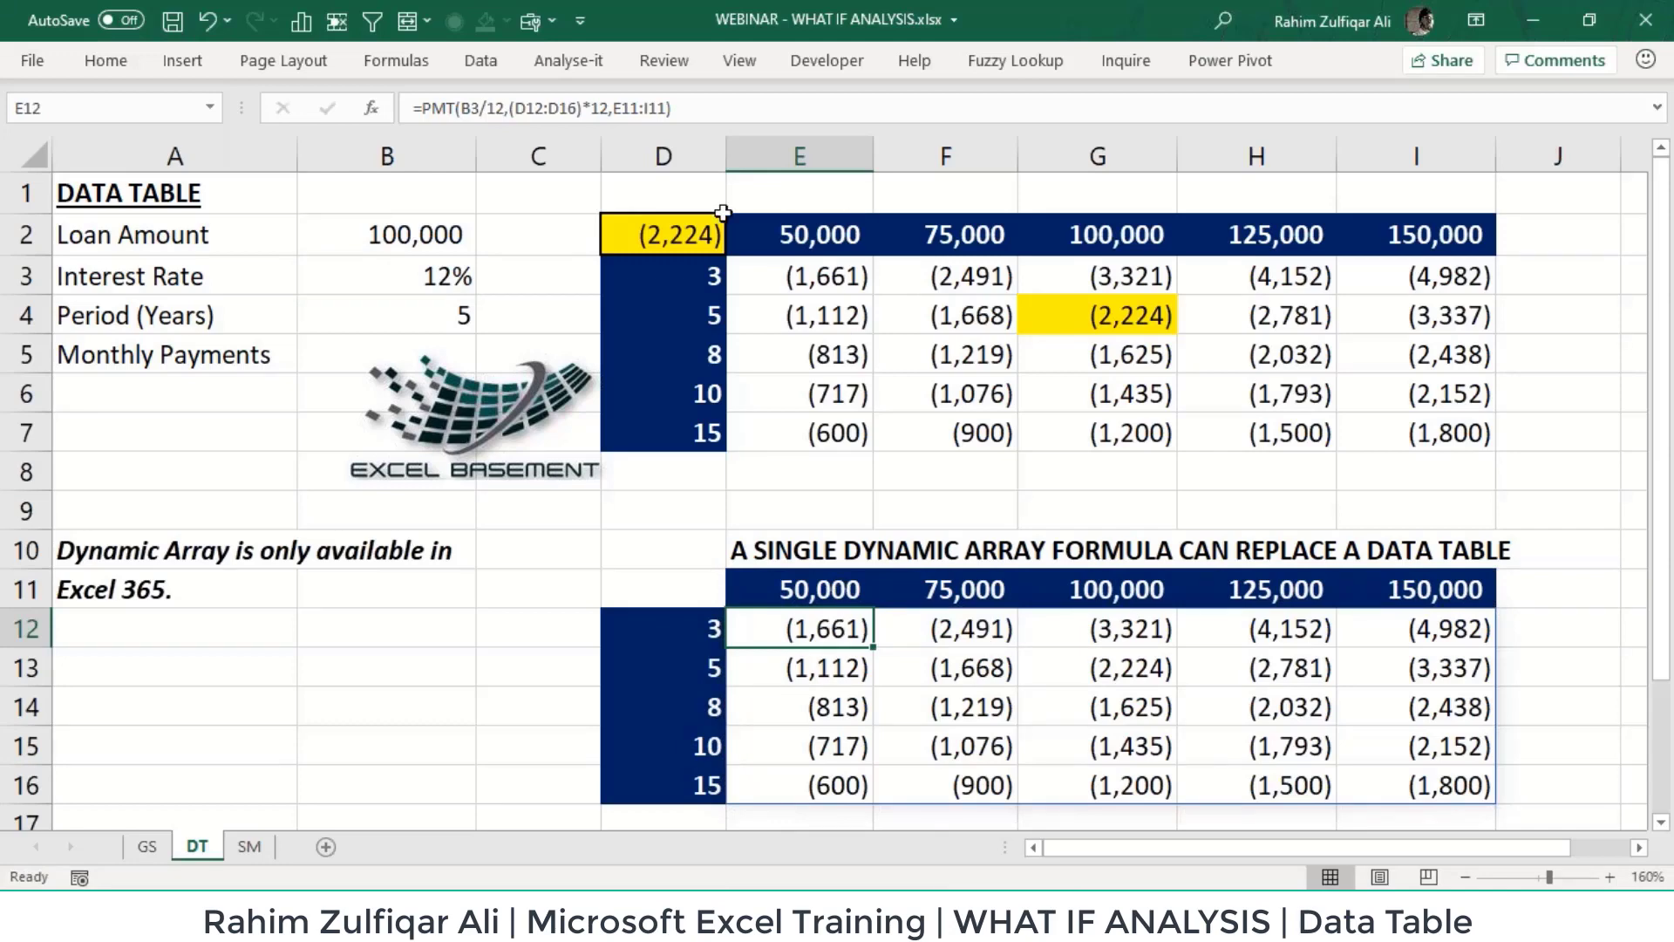
pyautogui.moveTo(680, 231); pyautogui.dragTo(1423, 438)
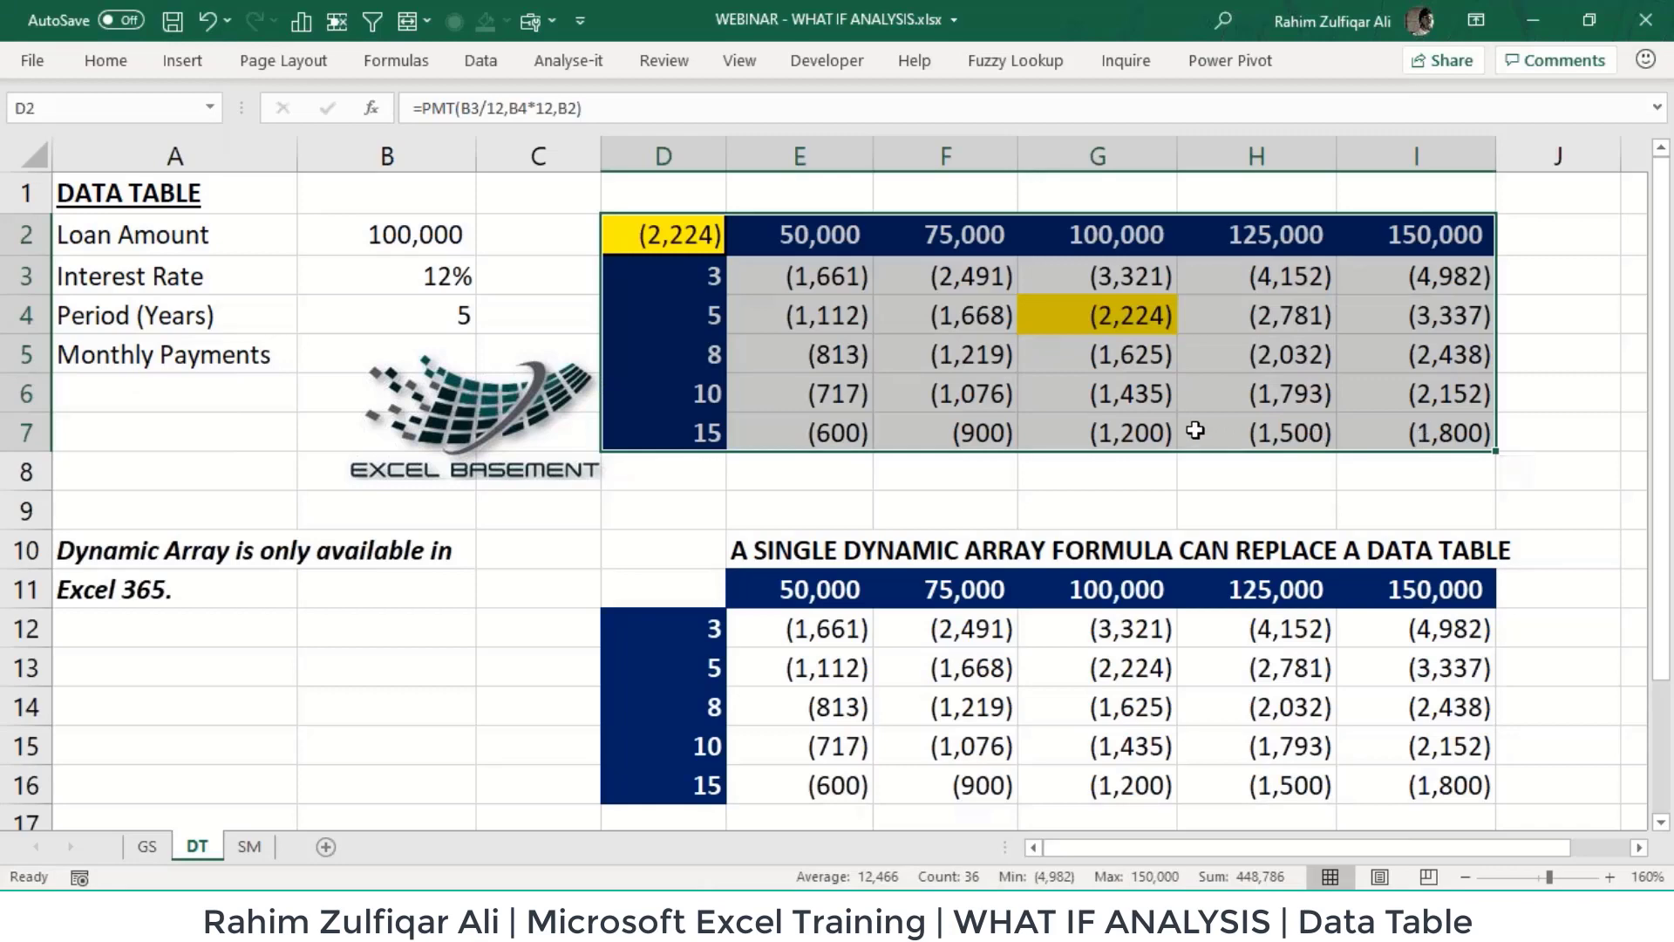
pyautogui.click(1118, 403)
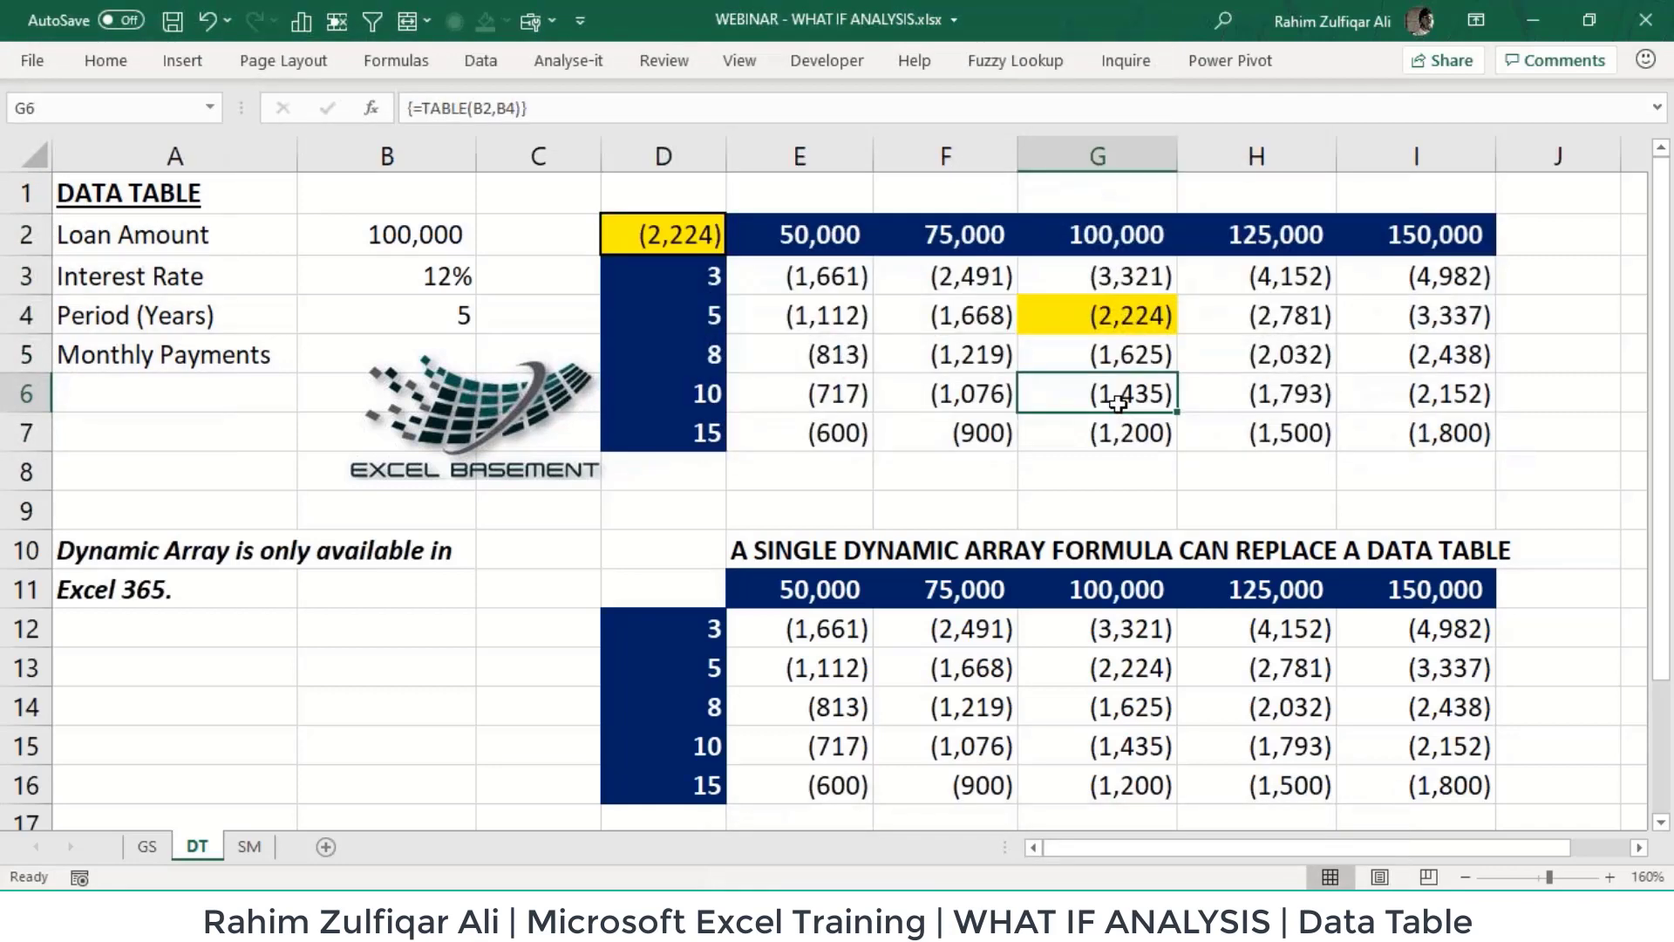